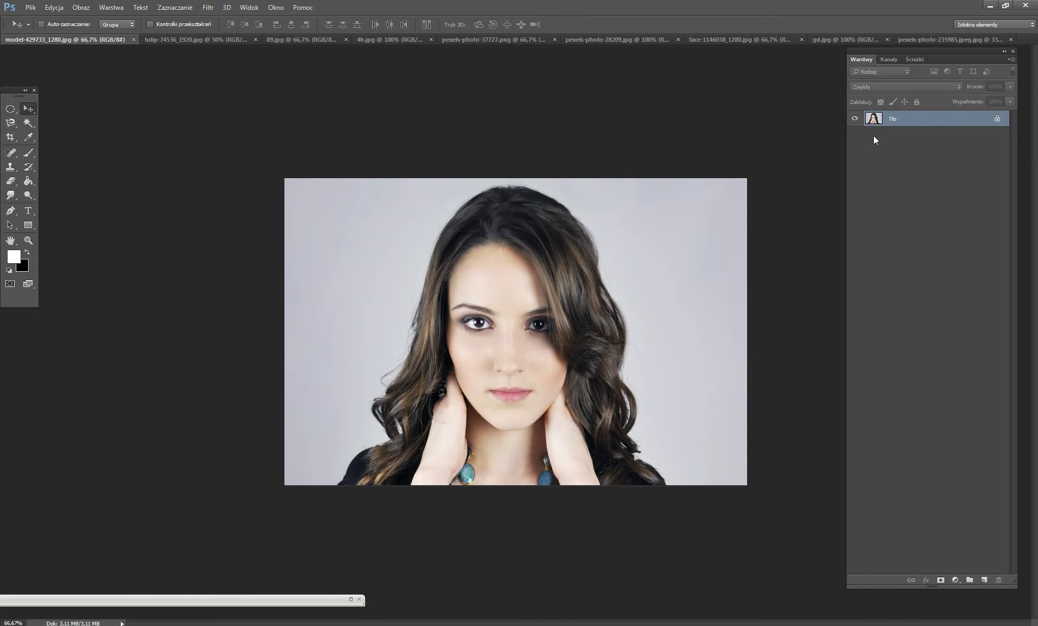
Duplicate the Tło portrait layer with Ctrl+J, creating Warstwa 1
{"action": "key", "text": "ctrl+j"}
{"action": "left_click", "coordinate": [854, 86]}
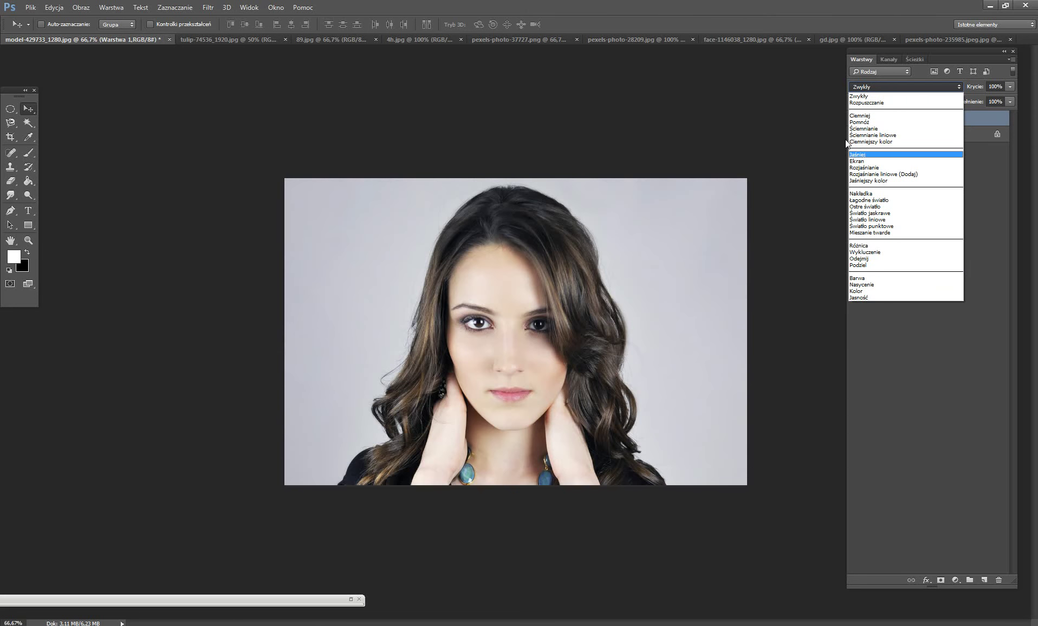
{"action": "key", "text": "Escape"}
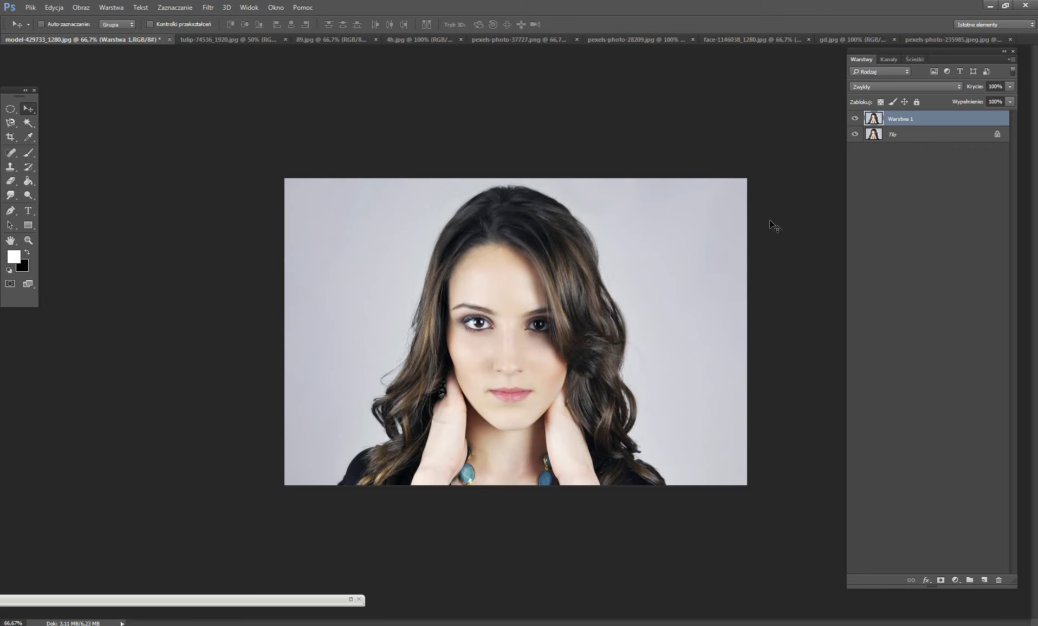
{"action": "left_click", "coordinate": [867, 88]}
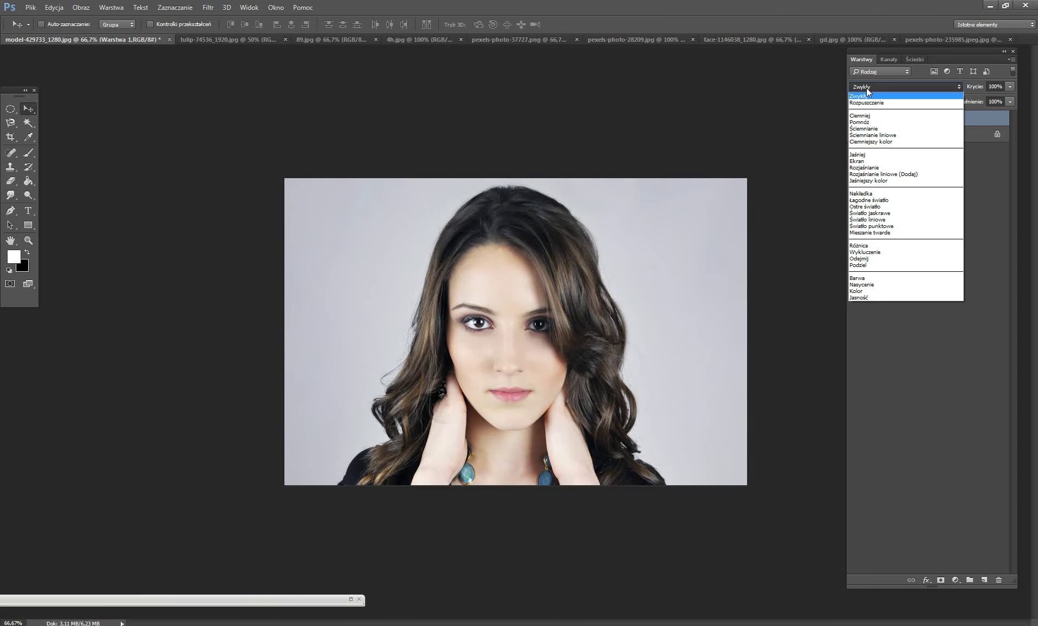
{"action": "key", "text": "Down"}
{"action": "key", "text": "Down"}
{"action": "key", "text": "Down"}
{"action": "key", "text": "Down"}
{"action": "key", "text": "Down"}
{"action": "key", "text": "Down"}
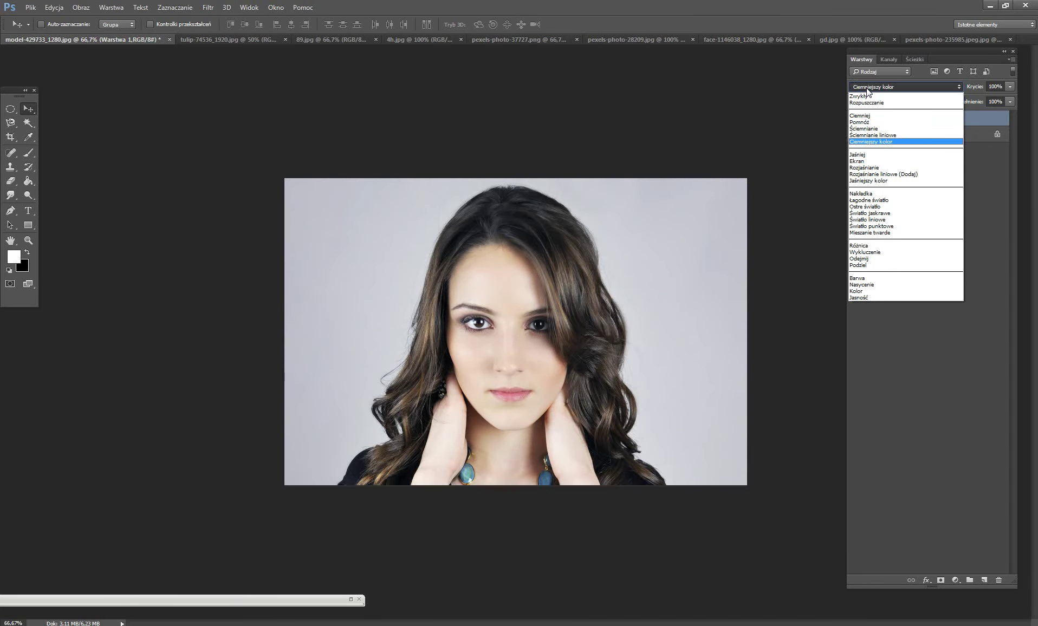
{"action": "key", "text": "Down"}
{"action": "key", "text": "Down"}
{"action": "key", "text": "Down"}
{"action": "key", "text": "Down"}
{"action": "key", "text": "Down"}
{"action": "key", "text": "Up"}
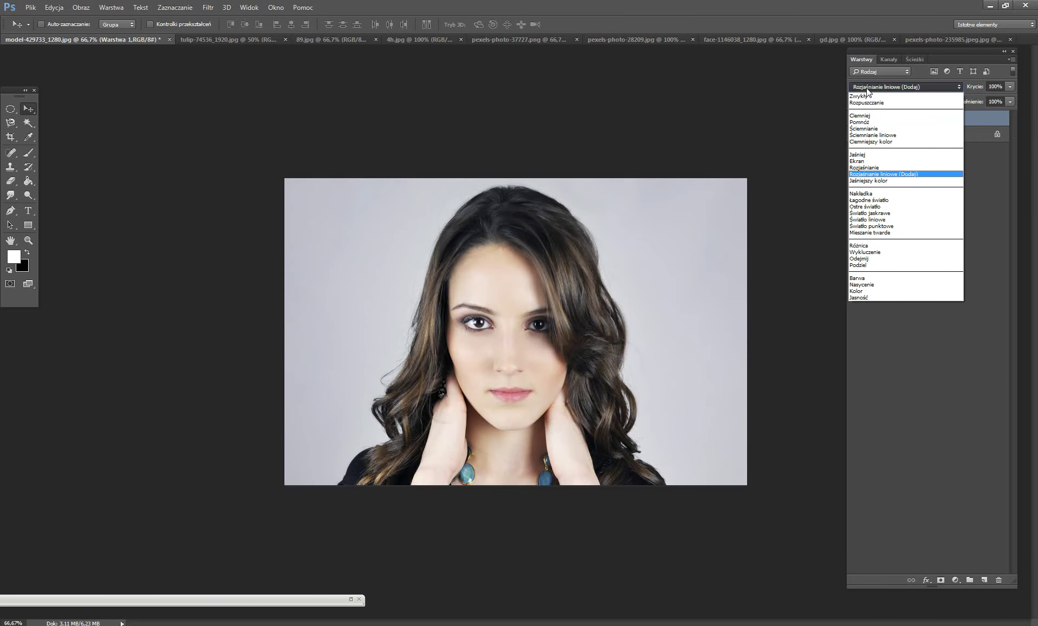
{"action": "key", "text": "Up"}
{"action": "key", "text": "Up"}
{"action": "key", "text": "Up"}
{"action": "key", "text": "Up"}
{"action": "key", "text": "Up"}
{"action": "key", "text": "Up"}
{"action": "key", "text": "Up"}
{"action": "key", "text": "Up"}
{"action": "key", "text": "Up"}
{"action": "key", "text": "Up"}
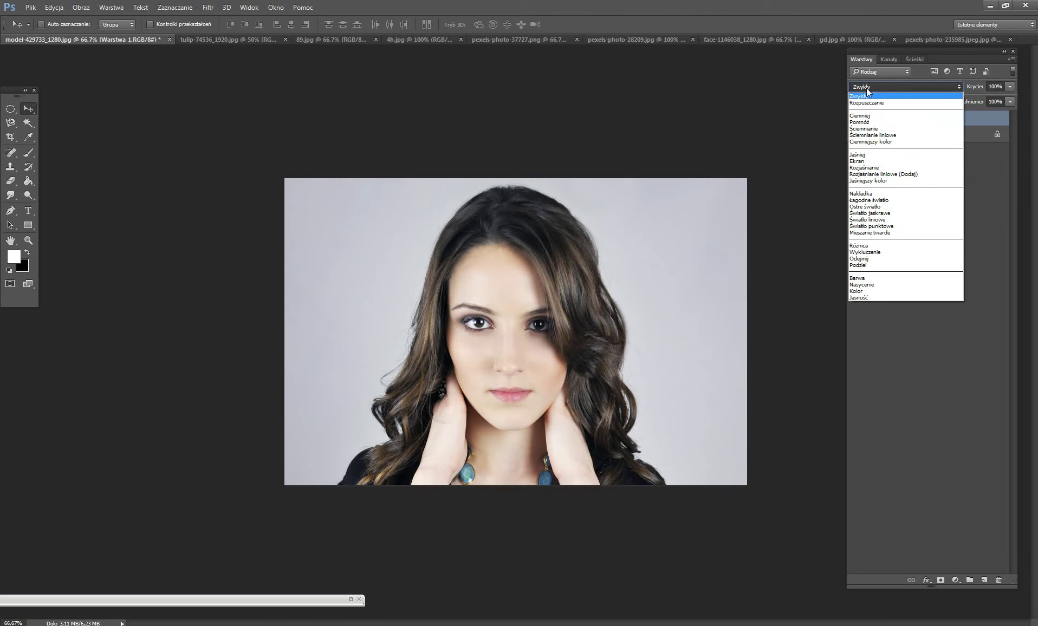
{"action": "key", "text": "Return"}
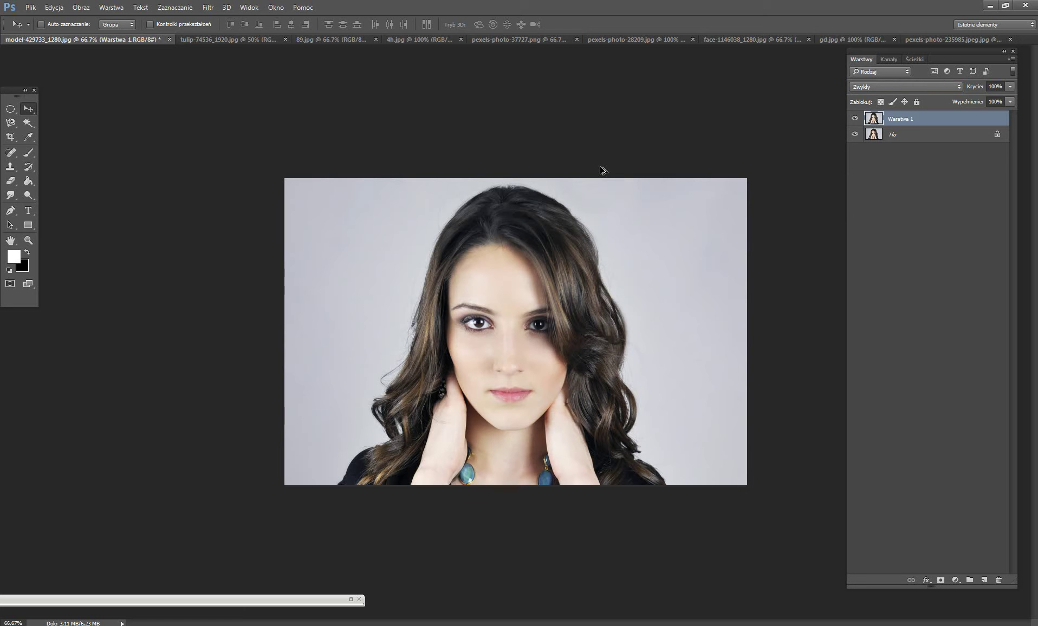
{"action": "key", "text": "alt+shift+o"}
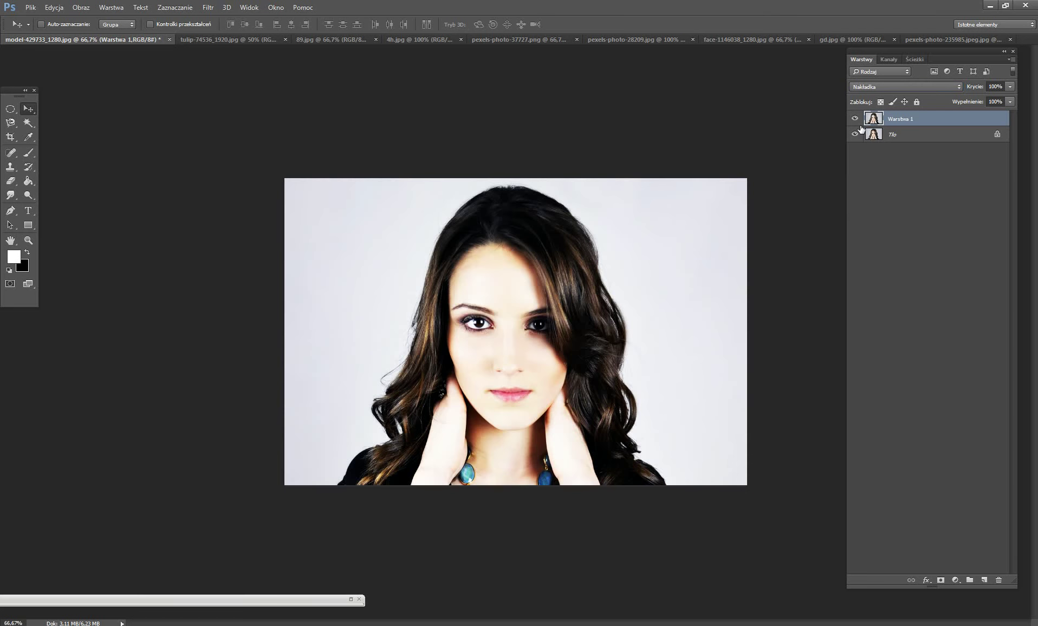
{"action": "key", "text": "shift+plus"}
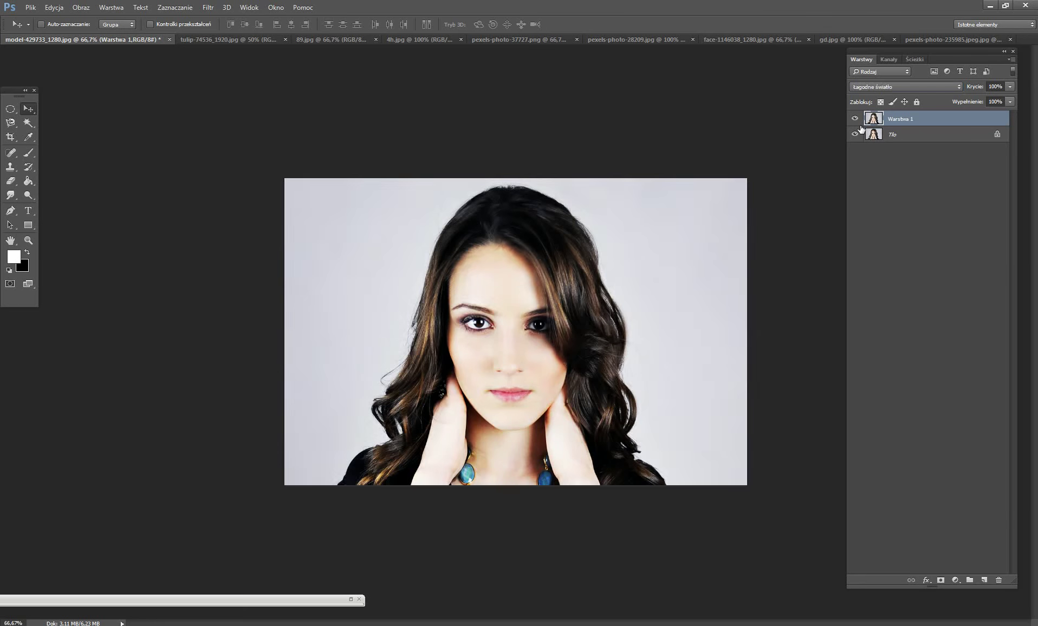
{"action": "key", "text": "shift+plus"}
{"action": "key", "text": "shift+plus"}
{"action": "key", "text": "shift+plus"}
{"action": "key", "text": "shift+plus"}
{"action": "key", "text": "shift+plus"}
{"action": "key", "text": "shift+plus"}
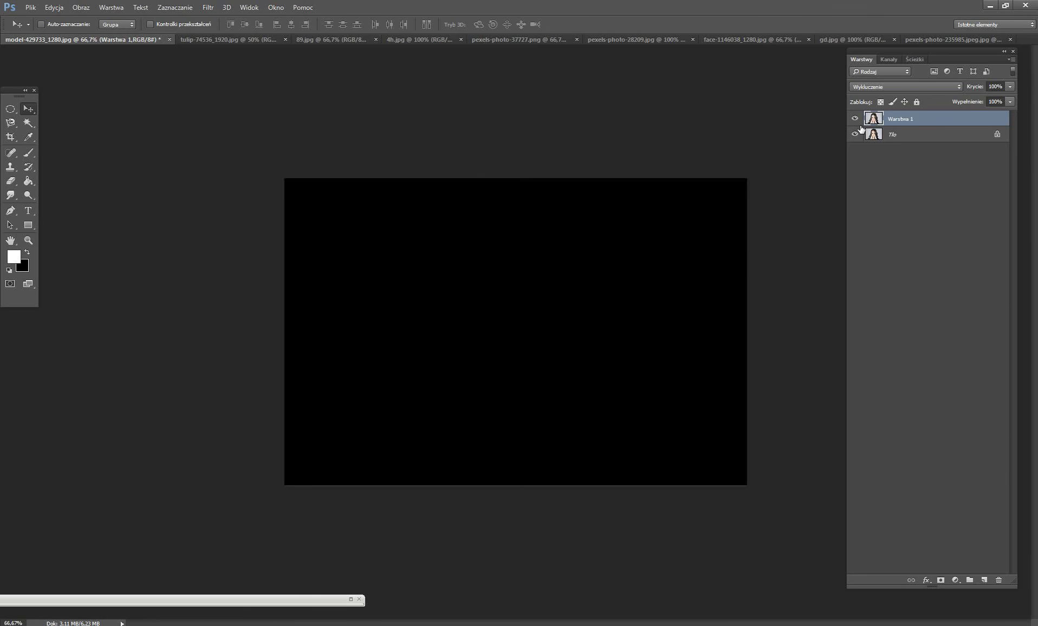
{"action": "key", "text": "shift+plus"}
{"action": "key", "text": "shift+plus"}
{"action": "key", "text": "shift+plus"}
{"action": "key", "text": "shift+plus"}
{"action": "key", "text": "shift+plus"}
{"action": "key", "text": "shift+plus"}
{"action": "key", "text": "shift+plus"}
{"action": "key", "text": "shift+plus"}
{"action": "key", "text": "shift+plus"}
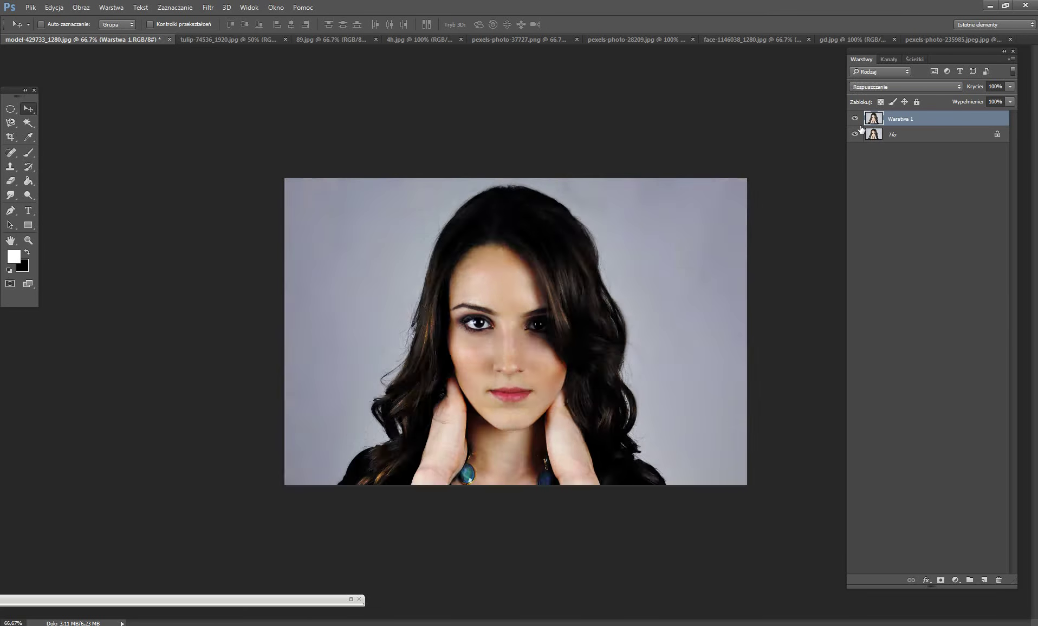
{"action": "key", "text": "shift+plus"}
{"action": "key", "text": "shift+plus"}
{"action": "key", "text": "shift+plus"}
{"action": "key", "text": "shift+plus"}
{"action": "key", "text": "shift+plus"}
{"action": "key", "text": "shift+plus"}
{"action": "key", "text": "shift+plus"}
{"action": "key", "text": "shift+plus"}
{"action": "key", "text": "shift+plus"}
{"action": "key", "text": "shift+minus"}
{"action": "key", "text": "shift+minus"}
{"action": "key", "text": "shift+minus"}
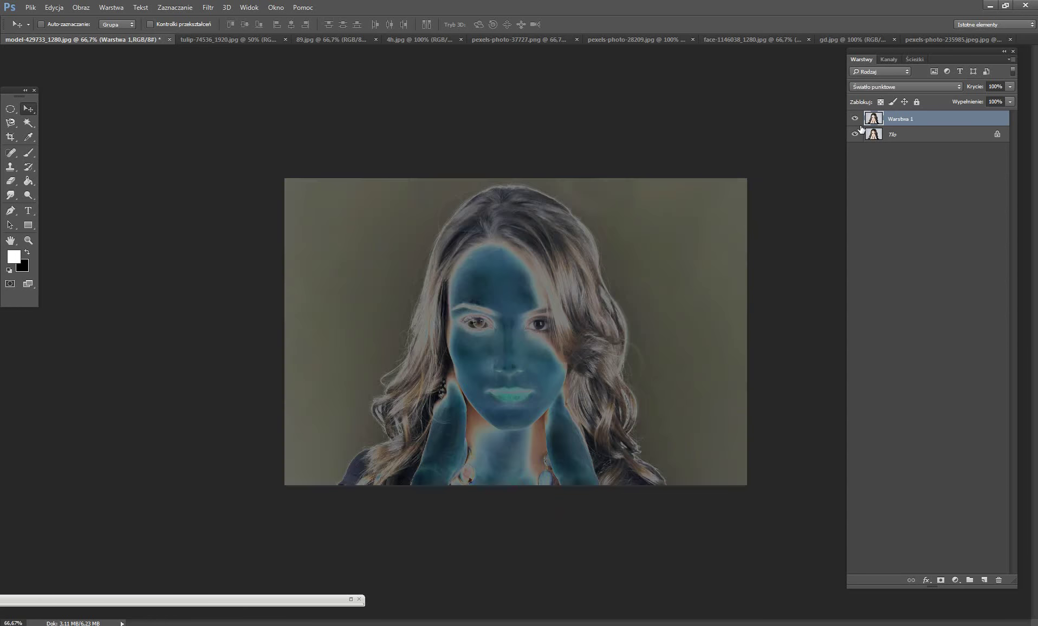
{"action": "key", "text": "shift+minus"}
{"action": "key", "text": "shift+minus"}
{"action": "key", "text": "shift+minus"}
{"action": "key", "text": "shift+minus"}
{"action": "key", "text": "shift+minus"}
{"action": "key", "text": "shift+minus"}
{"action": "key", "text": "shift+minus"}
{"action": "key", "text": "shift+minus"}
{"action": "key", "text": "shift+minus"}
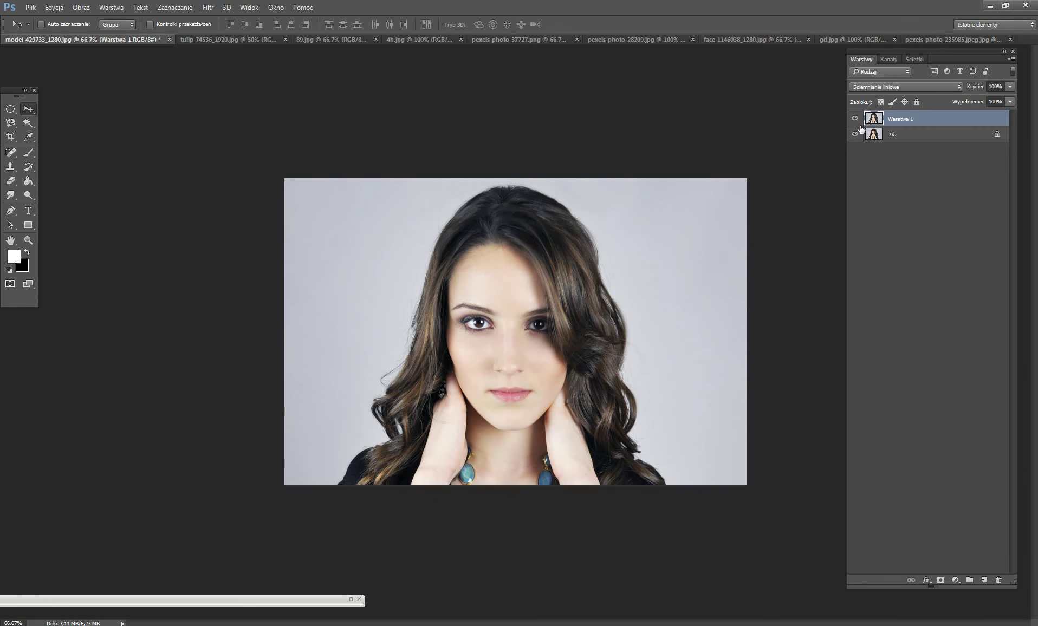
{"action": "key", "text": "shift+minus"}
{"action": "key", "text": "shift+minus"}
{"action": "key", "text": "shift+minus"}
Add a new layer and fill it with pure red ff0000
{"action": "left_click", "coordinate": [986, 580]}
{"action": "left_click", "coordinate": [13, 257]}
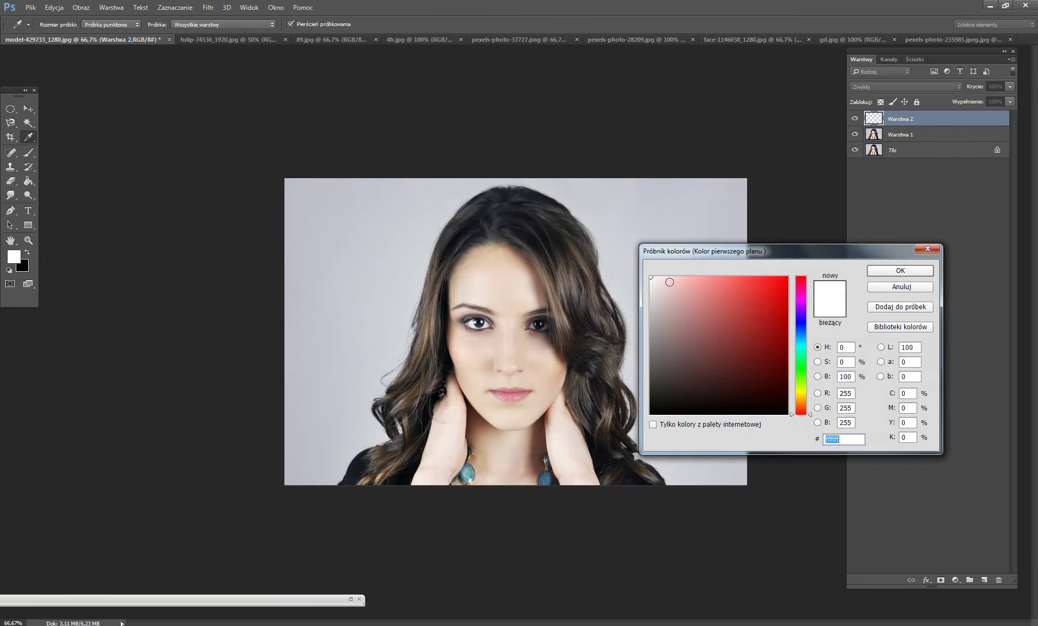
{"action": "type", "text": "ff0000"}
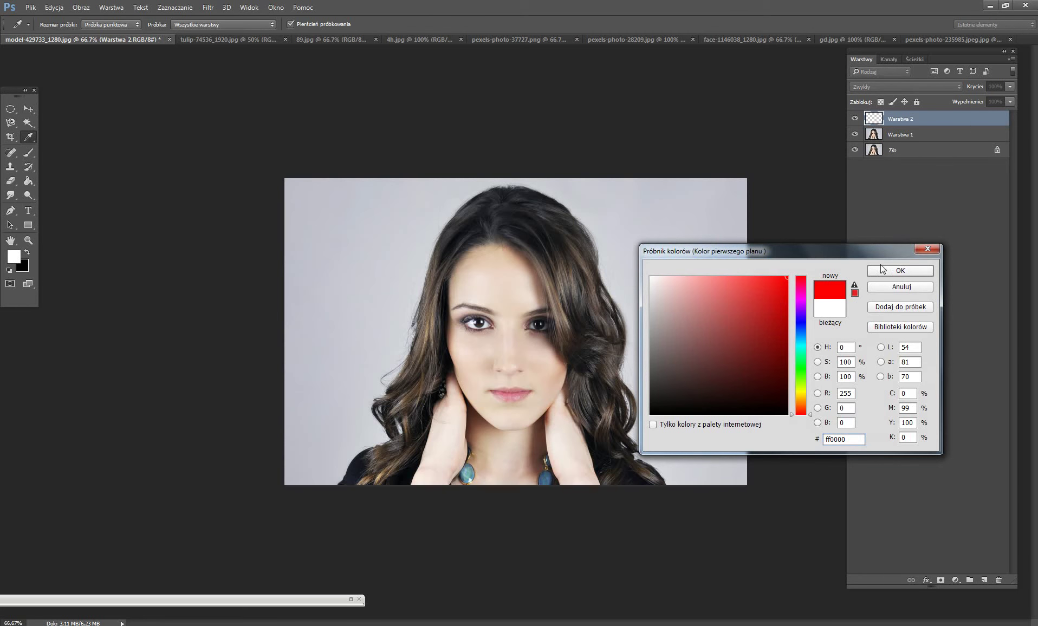
{"action": "left_click", "coordinate": [909, 273]}
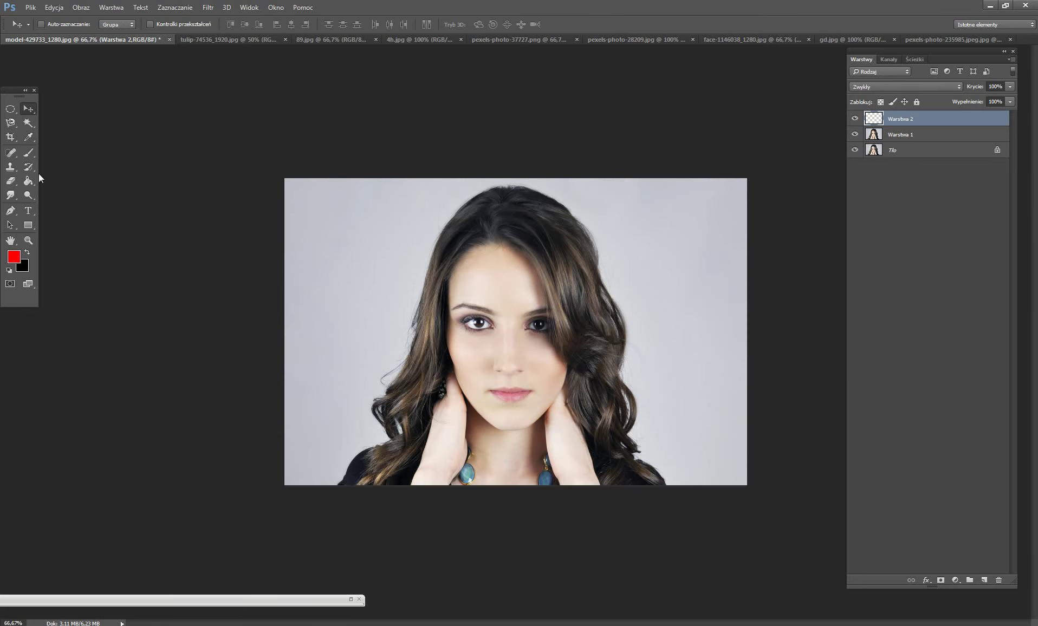
{"action": "left_click", "coordinate": [28, 181]}
{"action": "left_click", "coordinate": [445, 253]}
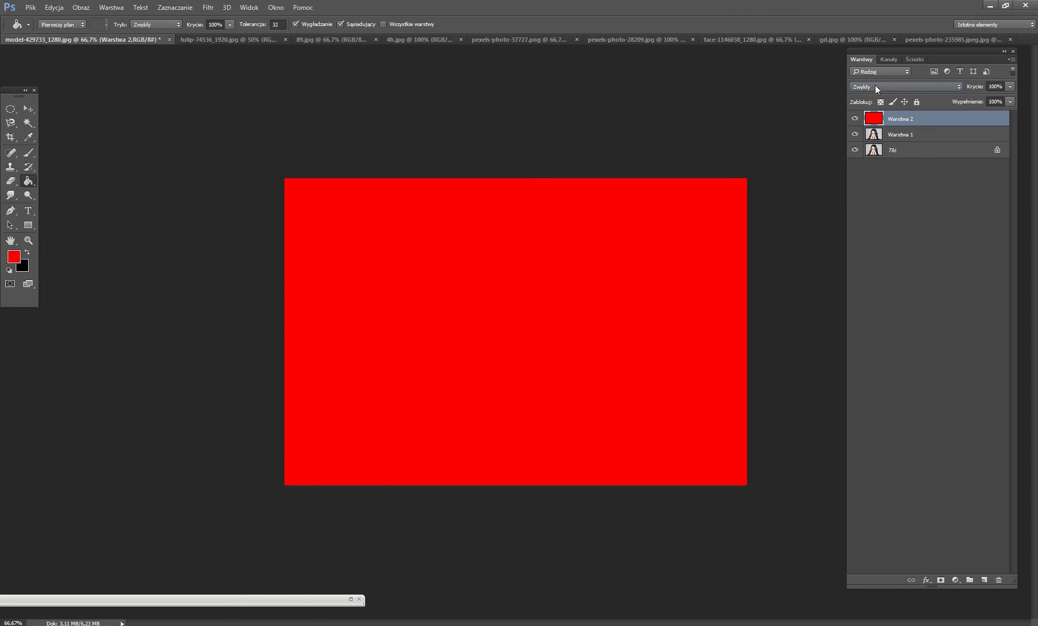
Step the red layer through blend modes to Ostre światło, then delete it
{"action": "key", "text": "Down"}
{"action": "key", "text": "Down"}
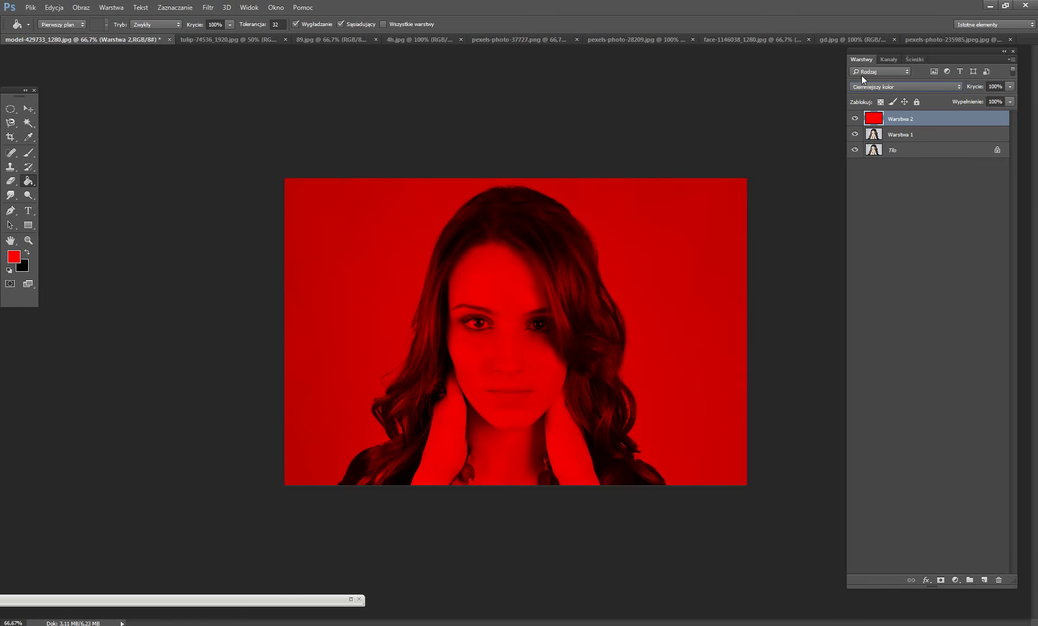
{"action": "key", "text": "Down"}
{"action": "key", "text": "Down"}
{"action": "key", "text": "Down"}
{"action": "key", "text": "Down"}
{"action": "key", "text": "Down"}
{"action": "key", "text": "Down"}
{"action": "key", "text": "Down"}
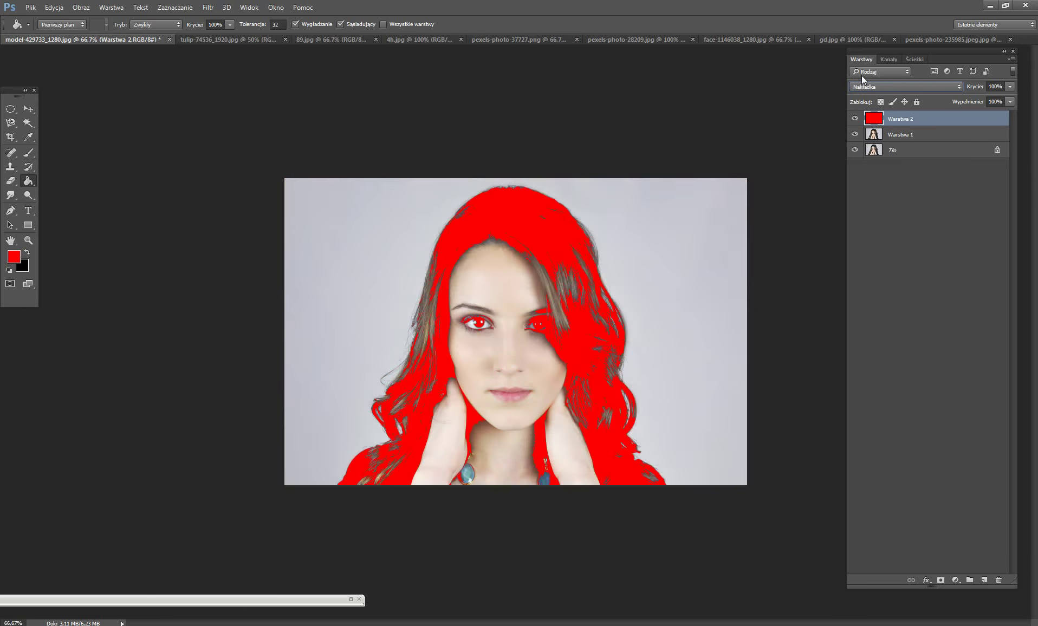
{"action": "key", "text": "Down"}
{"action": "key", "text": "Down"}
{"action": "key", "text": "Down"}
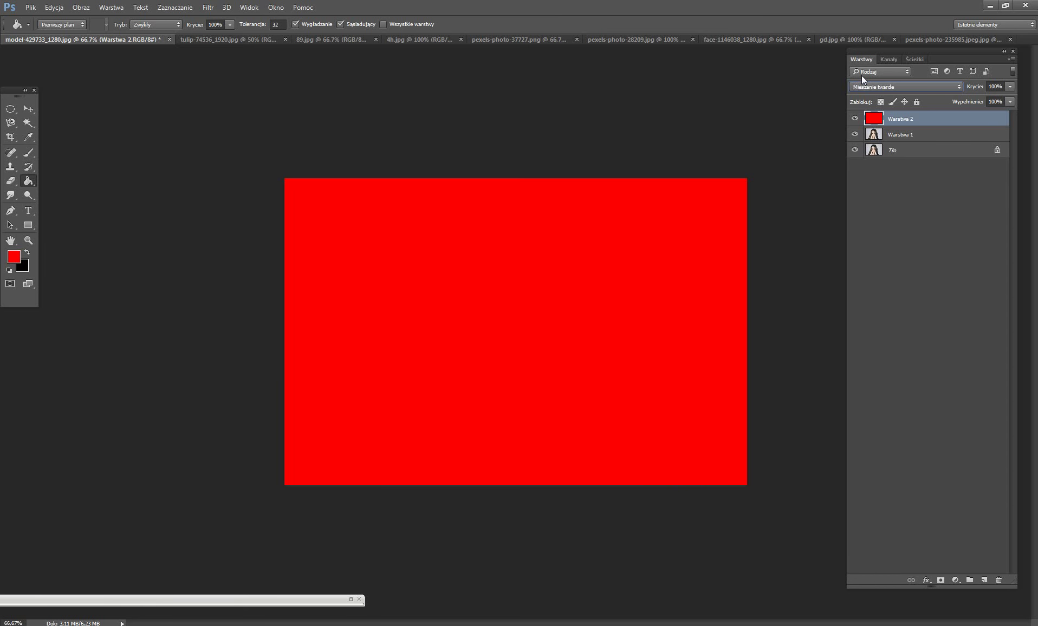
{"action": "key", "text": "Down"}
{"action": "key", "text": "Down"}
{"action": "mouse_move", "coordinate": [870, 118]}
{"action": "left_mouse_down"}
{"action": "mouse_move", "coordinate": [909, 530]}
{"action": "mouse_move", "coordinate": [1001, 580]}
{"action": "left_mouse_up"}
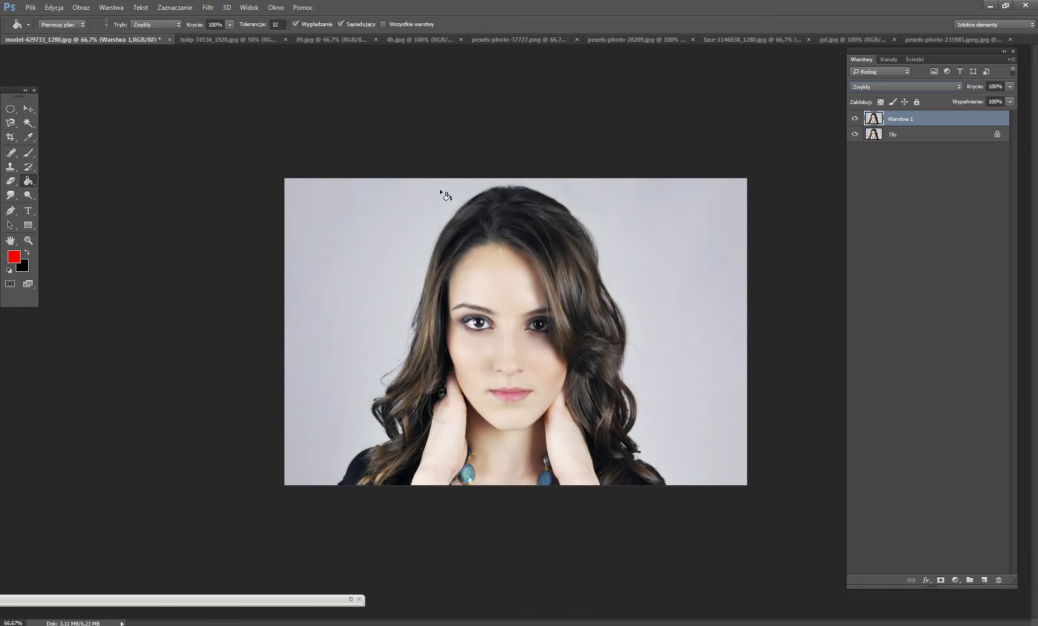
Add a new layer above Warstwa 1 filled with 50% szarości
{"action": "left_click", "coordinate": [29, 109]}
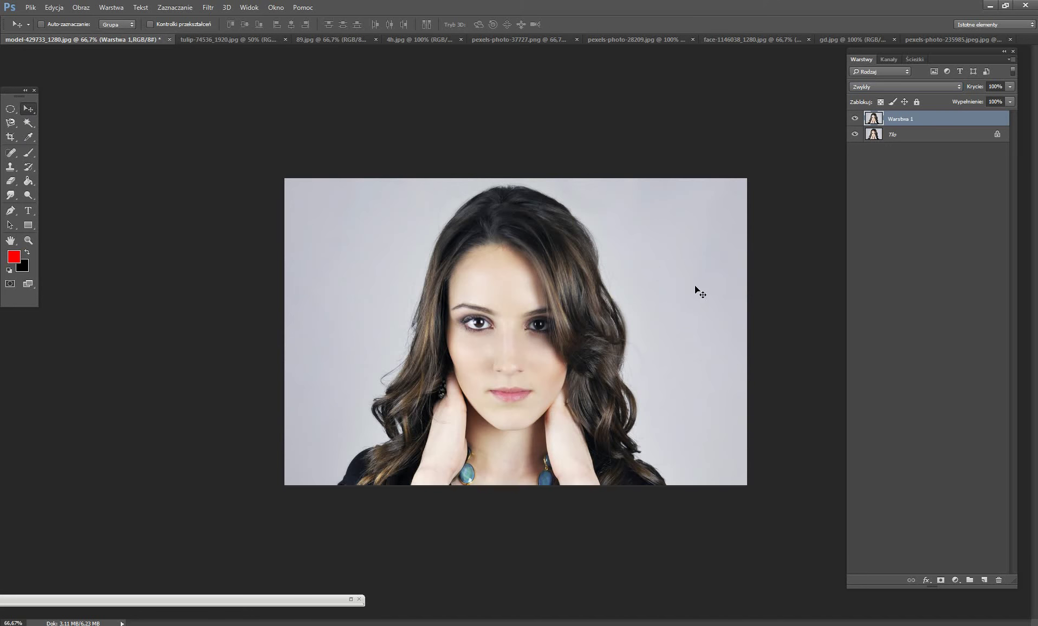
{"action": "left_click", "coordinate": [984, 580]}
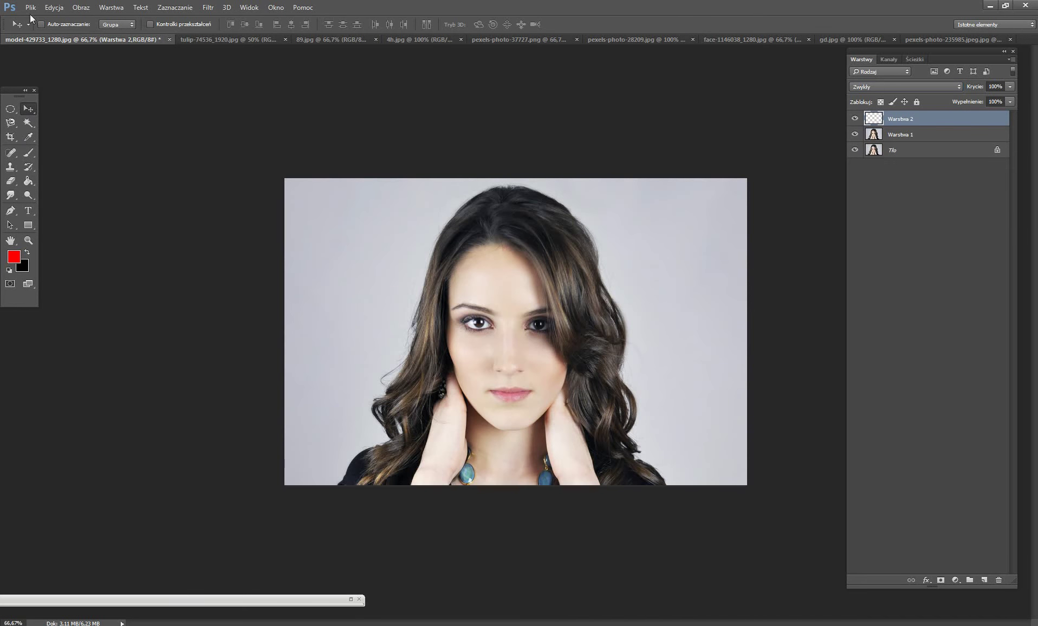
{"action": "left_click", "coordinate": [54, 7]}
{"action": "left_click", "coordinate": [79, 164]}
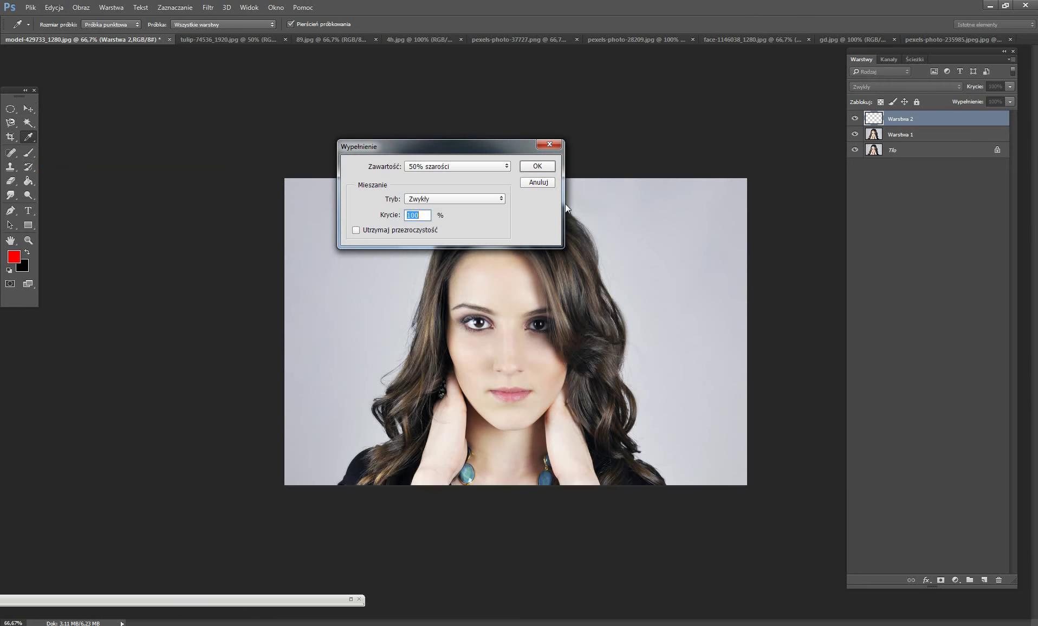
{"action": "left_click", "coordinate": [537, 172]}
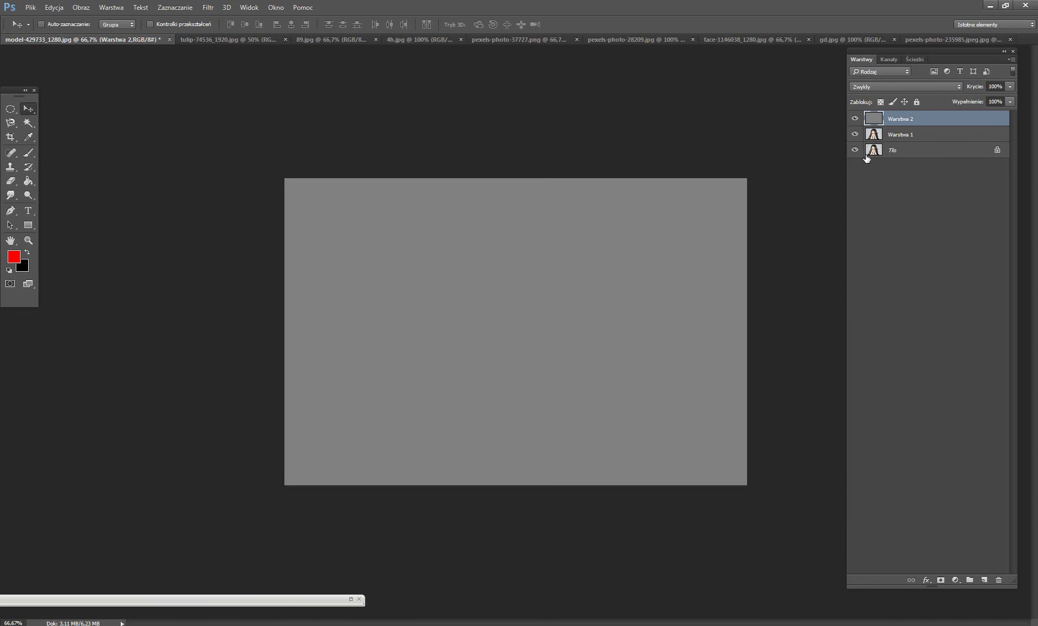
Set the grey layer's blend mode to Łagodne światło and select the Dodge tool
{"action": "left_click", "coordinate": [877, 88]}
{"action": "left_click", "coordinate": [866, 200]}
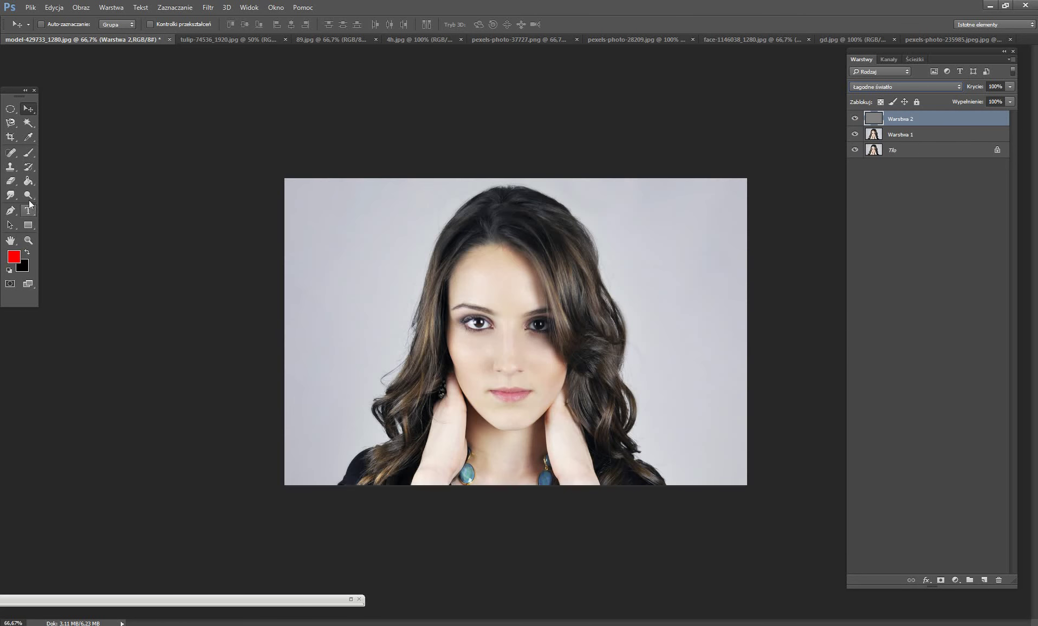
{"action": "left_click_drag", "start_coordinate": [29, 196], "coordinate": [60, 195]}
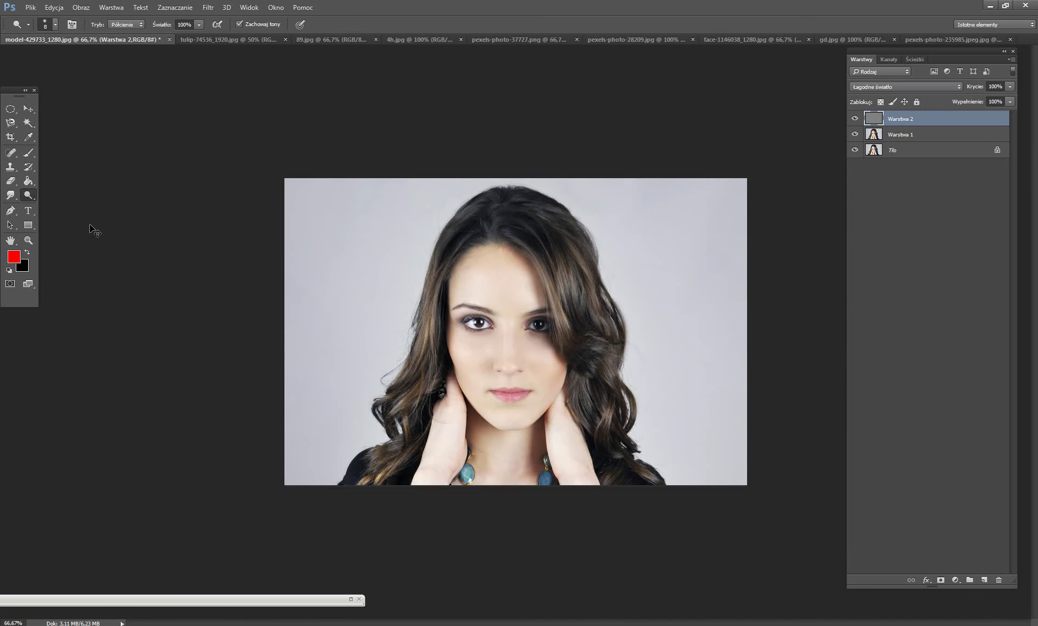
Zoom in on the face and set the Dodge brush to size 100
{"action": "key", "text": "ctrl+plus"}
{"action": "key", "text": "ctrl+plus"}
{"action": "key", "text": "bracketright"}
{"action": "key", "text": "bracketright"}
{"action": "key", "text": "bracketright"}
{"action": "double_click", "coordinate": [184, 25]}
{"action": "type", "text": "46"}
{"action": "key", "text": "Return"}
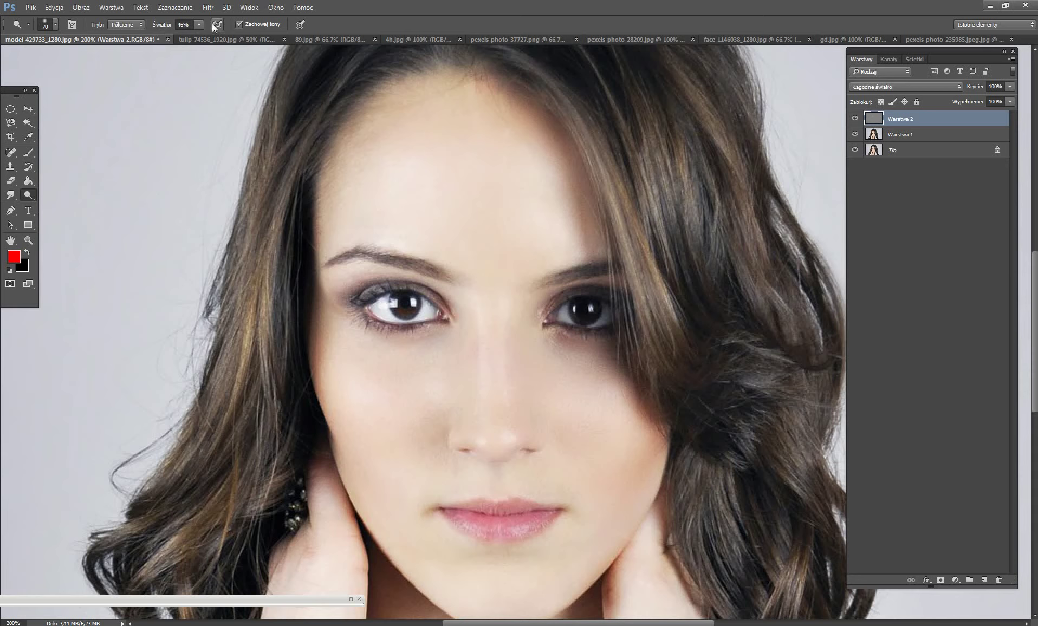
{"action": "key", "text": "bracketright"}
{"action": "left_click", "coordinate": [199, 25]}
{"action": "key", "text": "bracketright"}
{"action": "right_click", "coordinate": [28, 196]}
{"action": "left_click", "coordinate": [53, 194]}
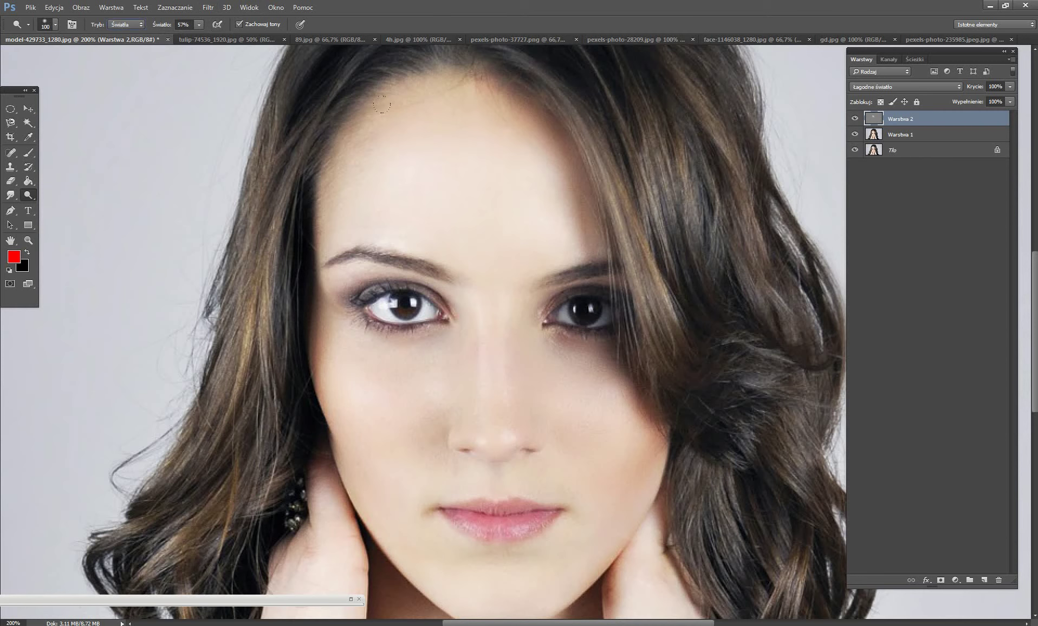
Dodge the forehead at 100% exposure and the right-side hair with a size-70 brush
{"action": "mouse_move", "coordinate": [371, 158]}
{"action": "left_mouse_down"}
{"action": "mouse_move", "coordinate": [492, 190]}
{"action": "mouse_move", "coordinate": [521, 255]}
{"action": "left_mouse_up"}
{"action": "left_click", "coordinate": [199, 25]}
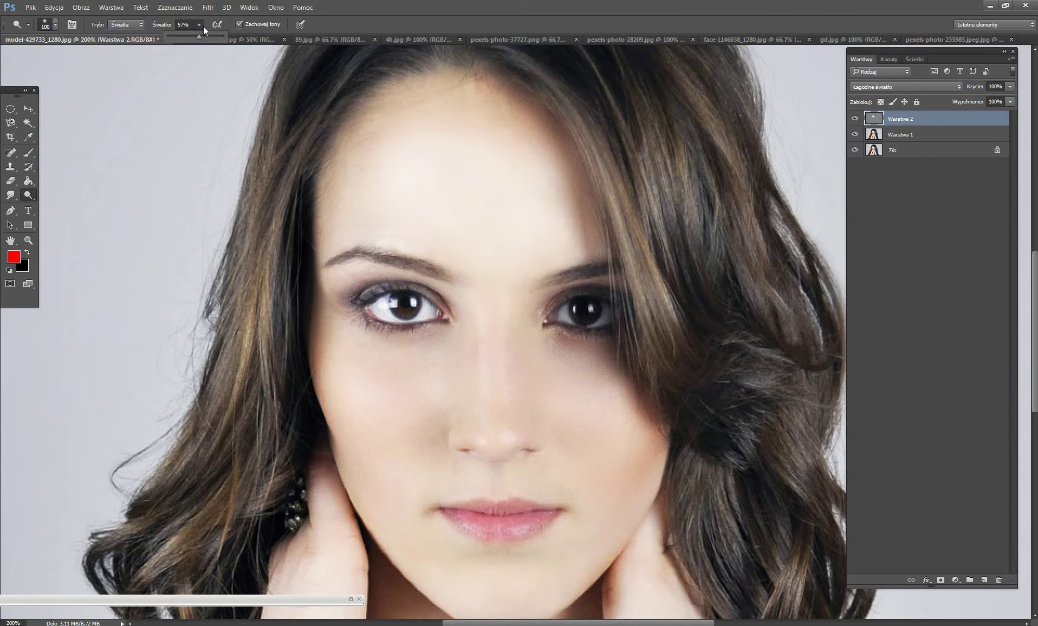
{"action": "left_click", "coordinate": [399, 174]}
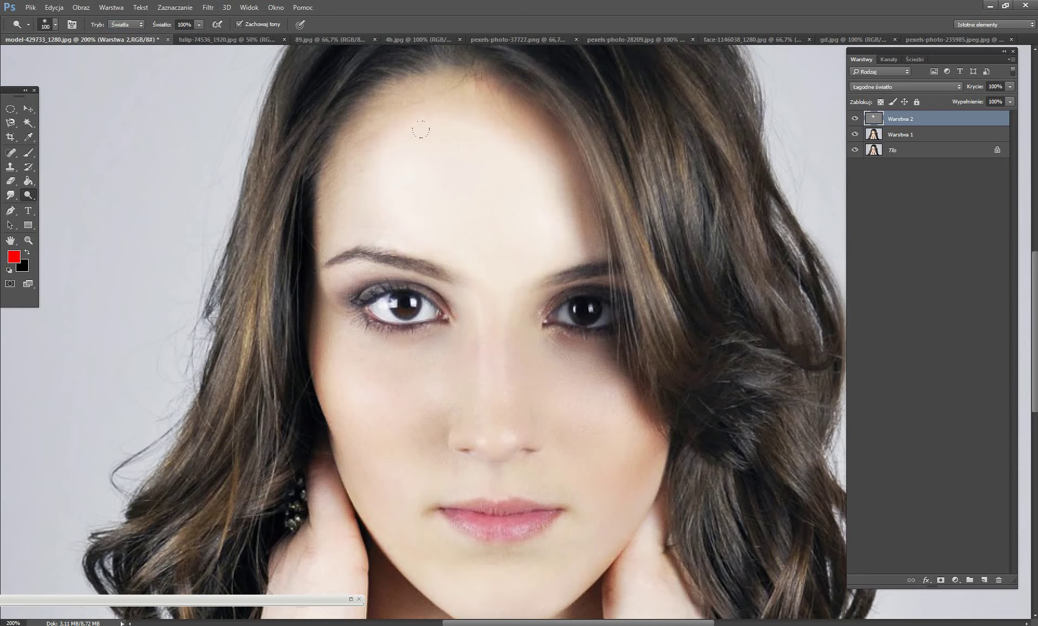
{"action": "key", "text": "bracketleft"}
{"action": "key", "text": "bracketleft"}
{"action": "key", "text": "bracketleft"}
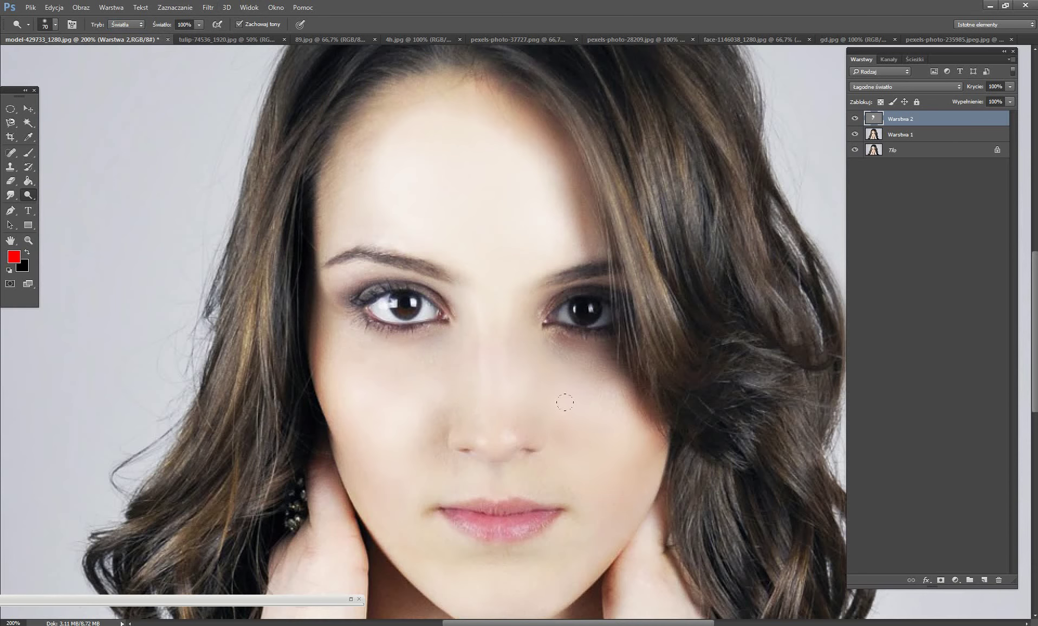
{"action": "scroll", "coordinate": [569, 422], "scroll_direction": "up", "scroll_amount": 3}
{"action": "left_click_drag", "start_coordinate": [639, 363], "coordinate": [683, 352]}
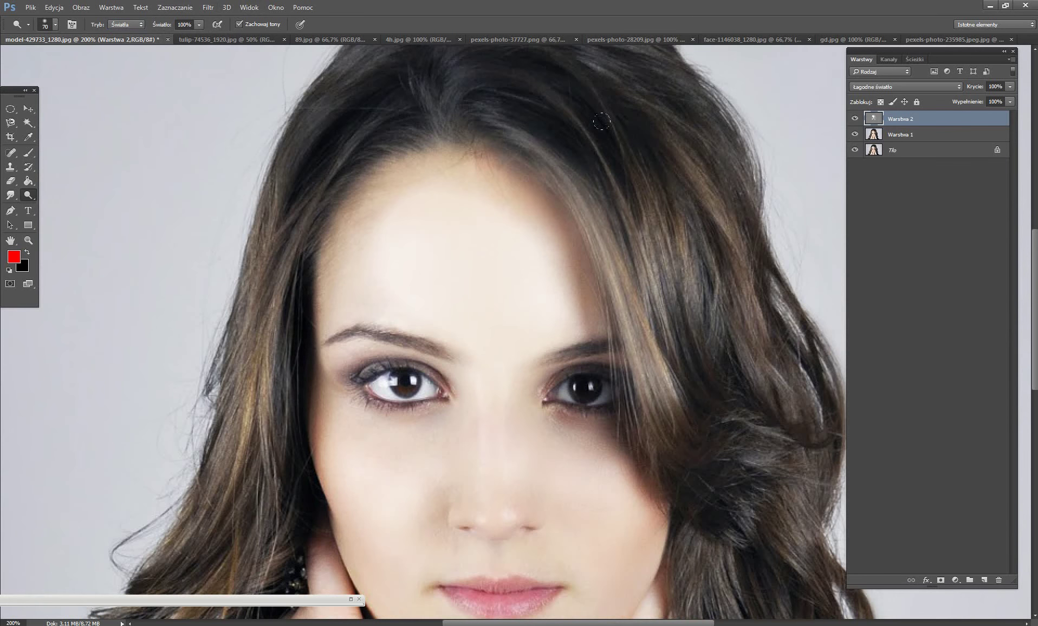
{"action": "scroll", "coordinate": [683, 352], "scroll_direction": "down", "scroll_amount": 3}
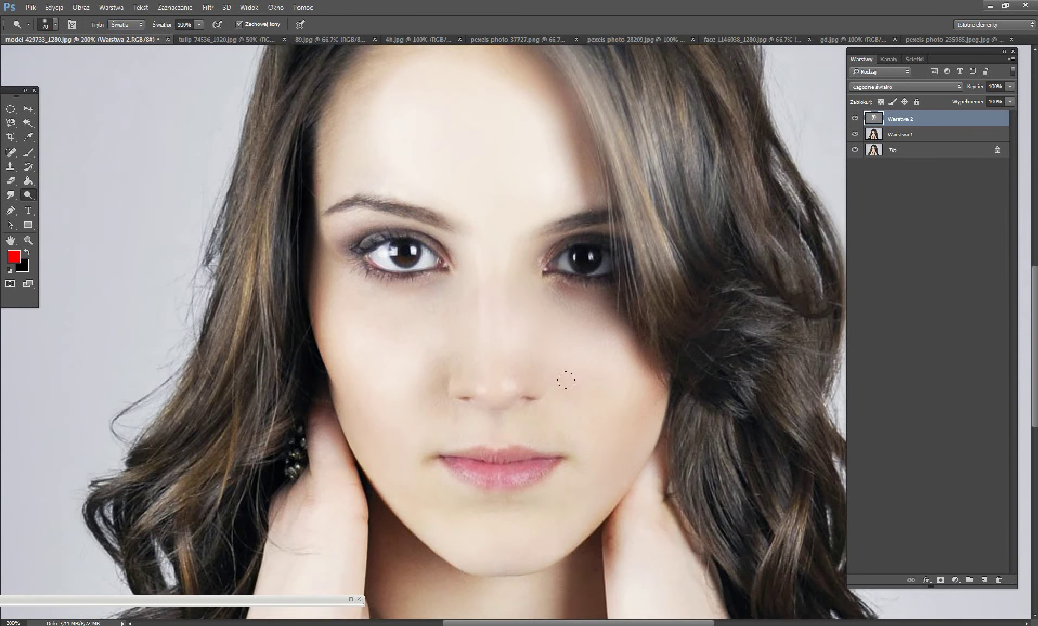
{"action": "scroll", "coordinate": [573, 408], "scroll_direction": "down", "scroll_amount": 3}
{"action": "scroll", "coordinate": [542, 412], "scroll_direction": "down", "scroll_amount": 3}
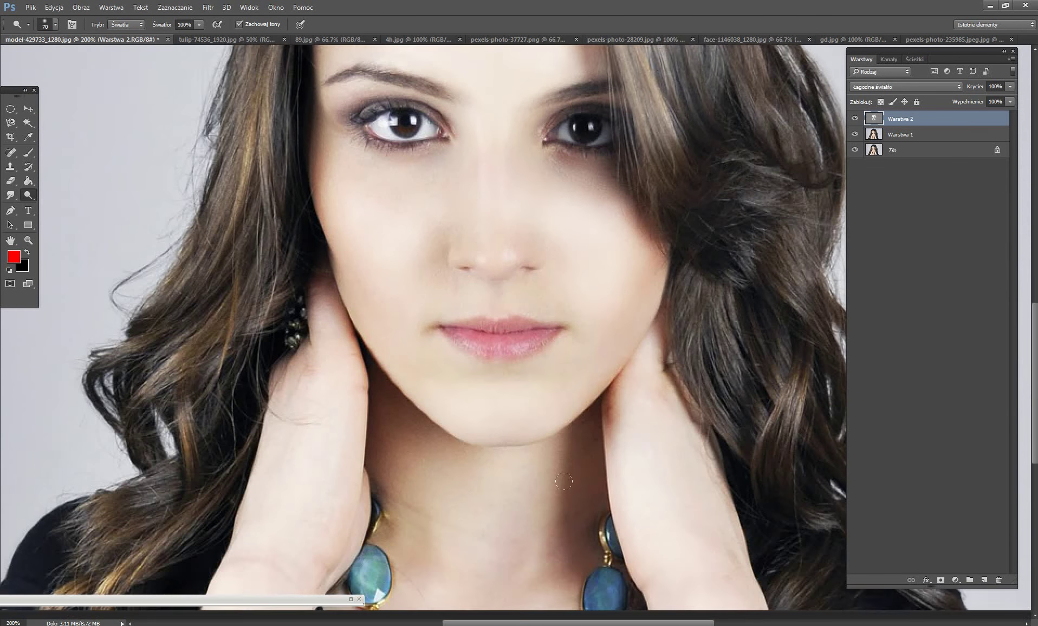
{"action": "scroll", "coordinate": [509, 401], "scroll_direction": "down", "scroll_amount": 3}
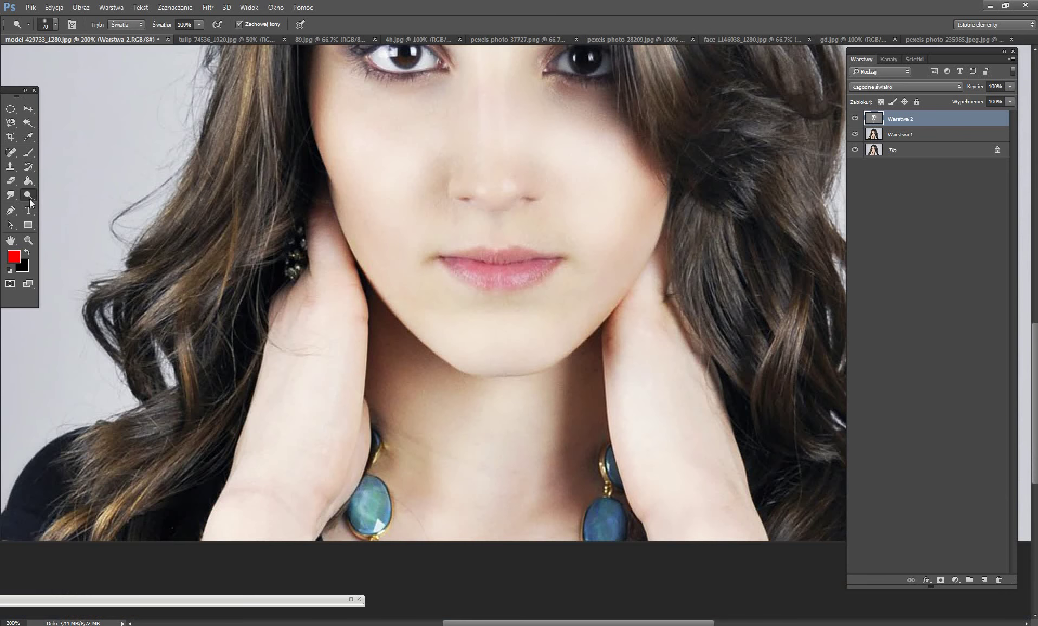
Switch to Burn and darken the hairline and jawline with a size-50 brush
{"action": "left_click_drag", "start_coordinate": [29, 199], "coordinate": [59, 206]}
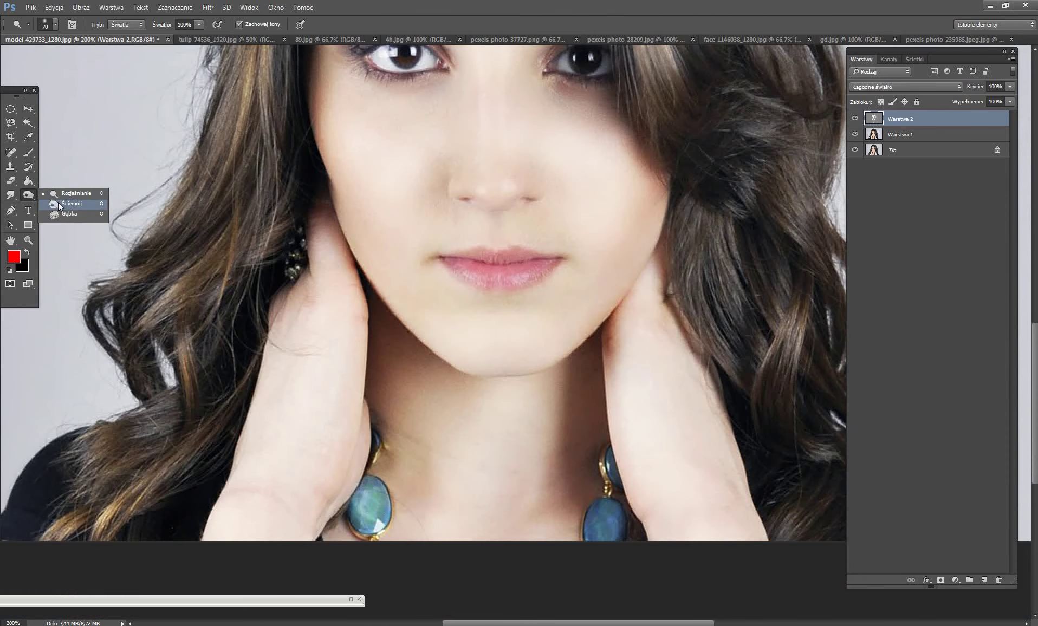
{"action": "left_click", "coordinate": [59, 204]}
{"action": "key", "text": "bracketleft"}
{"action": "key", "text": "bracketleft"}
{"action": "key", "text": "bracketleft"}
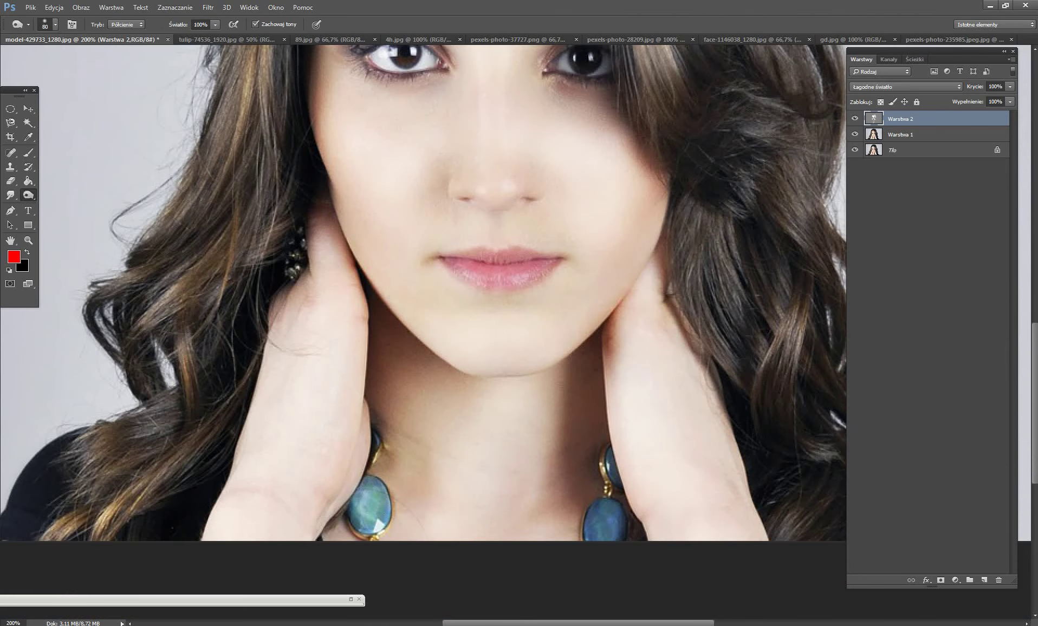
{"action": "scroll", "coordinate": [318, 233], "scroll_direction": "up", "scroll_amount": 3}
{"action": "mouse_move", "coordinate": [330, 163]}
{"action": "left_mouse_down"}
{"action": "mouse_move", "coordinate": [317, 233]}
{"action": "mouse_move", "coordinate": [404, 393]}
{"action": "mouse_move", "coordinate": [482, 458]}
{"action": "left_mouse_up"}
{"action": "left_click_drag", "start_coordinate": [658, 227], "coordinate": [647, 339]}
Burn the forehead hairline with a size-60 brush, then hide and delete Warstwa 2
{"action": "scroll", "coordinate": [609, 325], "scroll_direction": "up", "scroll_amount": 2}
{"action": "key", "text": "bracketright"}
{"action": "scroll", "coordinate": [599, 317], "scroll_direction": "up", "scroll_amount": 3}
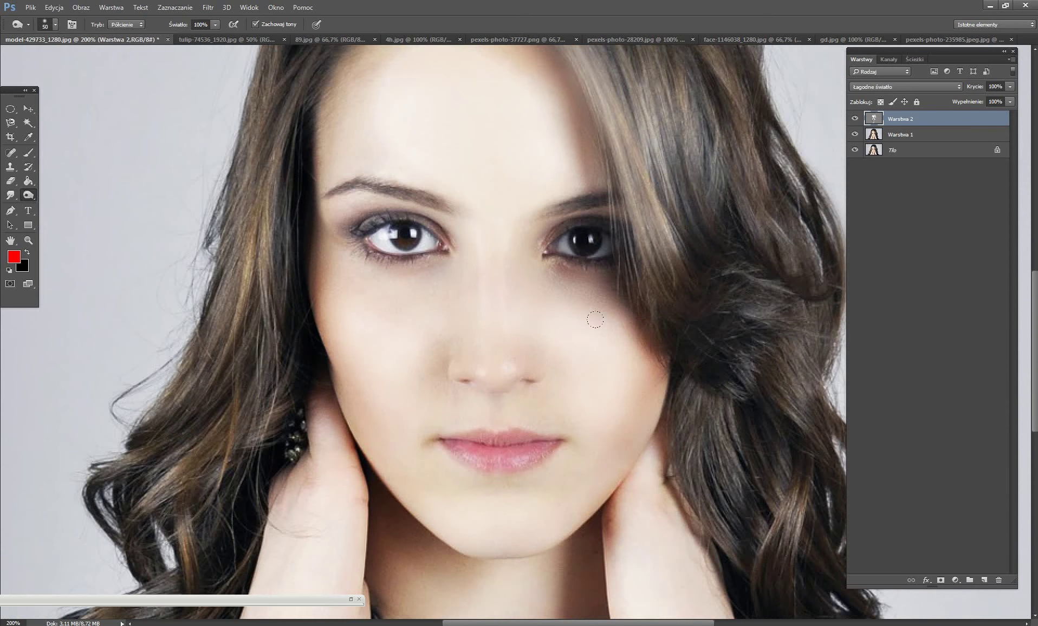
{"action": "scroll", "coordinate": [542, 244], "scroll_direction": "up", "scroll_amount": 1}
{"action": "scroll", "coordinate": [492, 175], "scroll_direction": "up", "scroll_amount": 3}
{"action": "left_click_drag", "start_coordinate": [542, 125], "coordinate": [301, 233]}
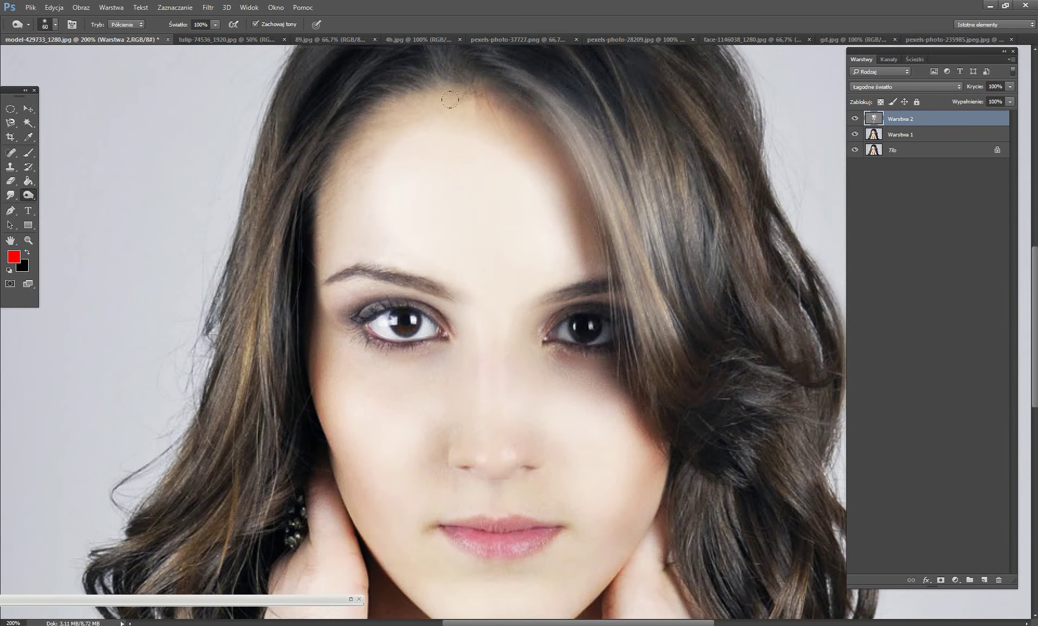
{"action": "scroll", "coordinate": [318, 244], "scroll_direction": "down", "scroll_amount": 1}
{"action": "scroll", "coordinate": [318, 242], "scroll_direction": "down", "scroll_amount": 2}
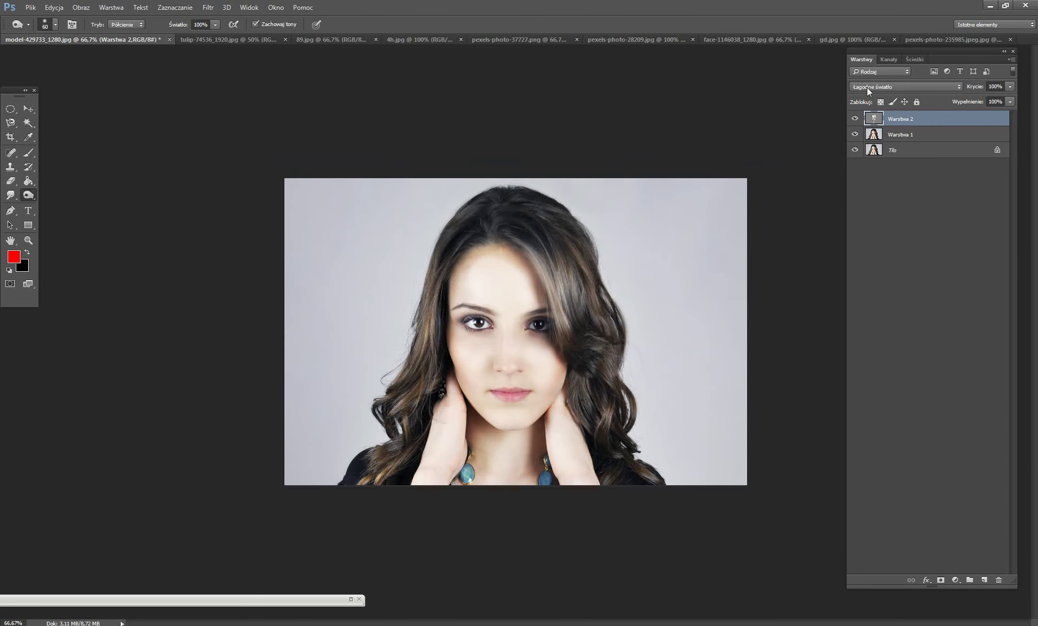
{"action": "left_click", "coordinate": [854, 120]}
{"action": "left_click_drag", "start_coordinate": [875, 119], "coordinate": [1000, 580]}
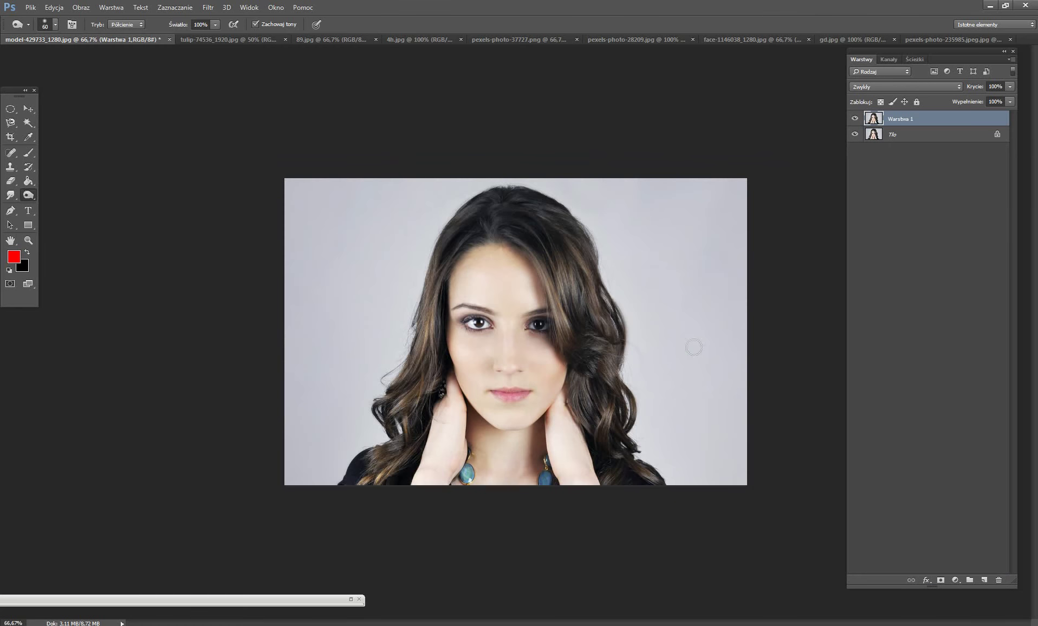
Desaturate the tulip photo and add a new layer in Kolor blend mode
{"action": "left_click", "coordinate": [206, 41]}
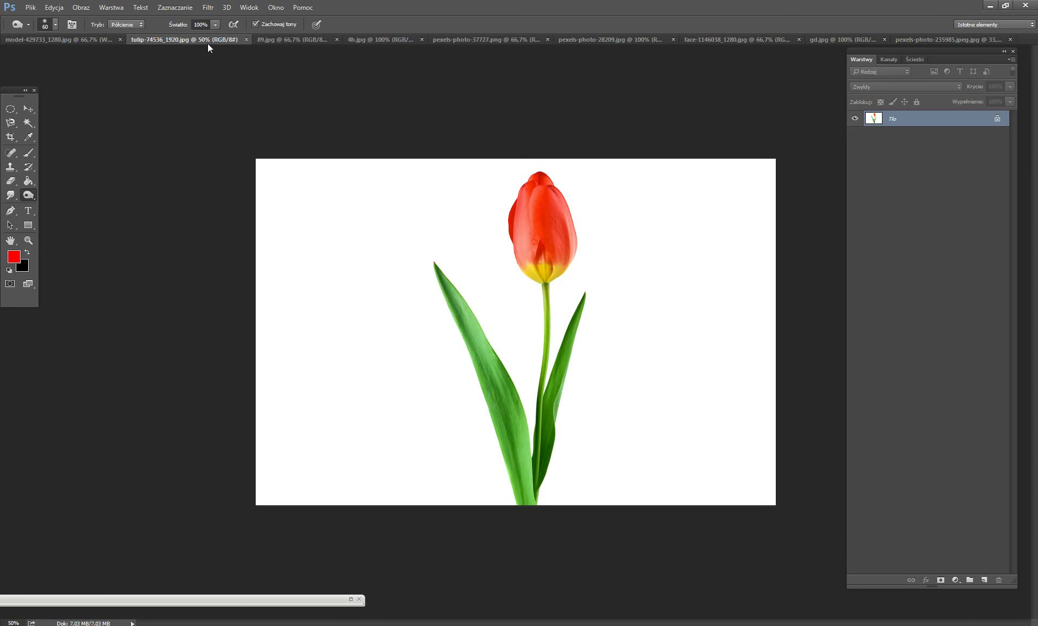
{"action": "key", "text": "shift+ctrl+u"}
{"action": "key", "text": "ctrl+shift+alt+n"}
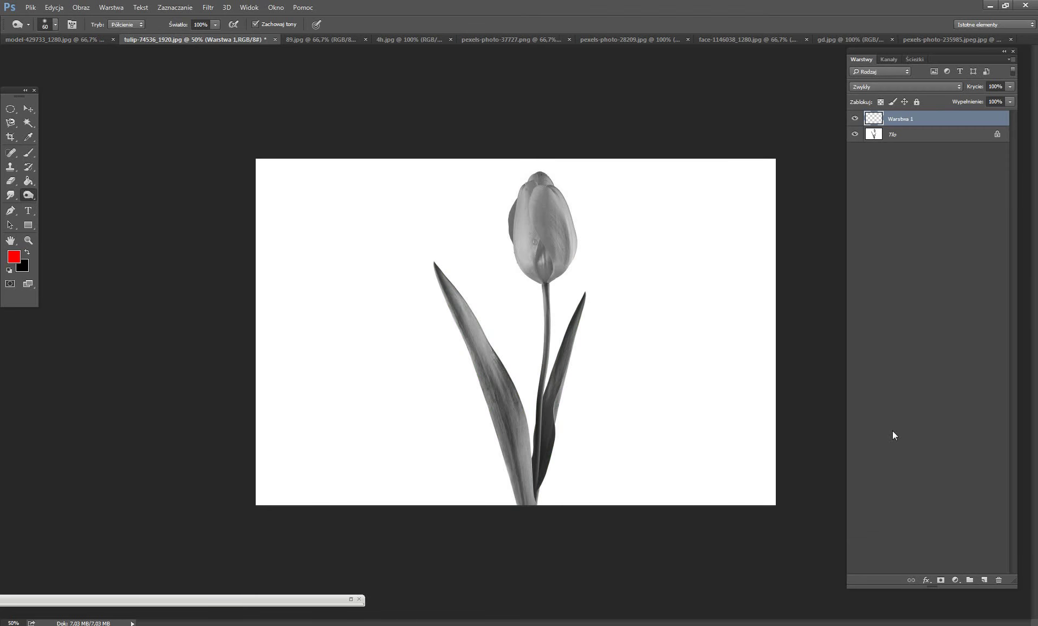
{"action": "left_click", "coordinate": [908, 87]}
{"action": "left_click", "coordinate": [863, 291]}
Set the foreground colour to dark red
{"action": "left_click", "coordinate": [14, 257]}
{"action": "left_click_drag", "start_coordinate": [744, 321], "coordinate": [811, 315]}
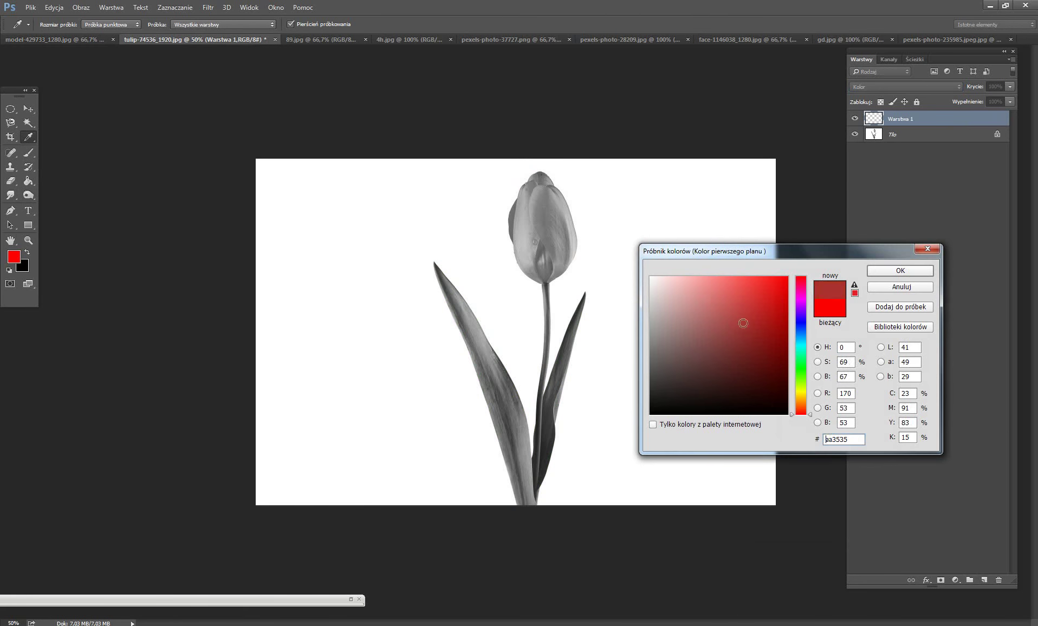
{"action": "left_click", "coordinate": [900, 271]}
{"action": "key", "text": "o"}
Paint the bloom with a size-150 brush at 25% then 50% opacity; switch to 89.jpg
{"action": "left_click", "coordinate": [29, 155]}
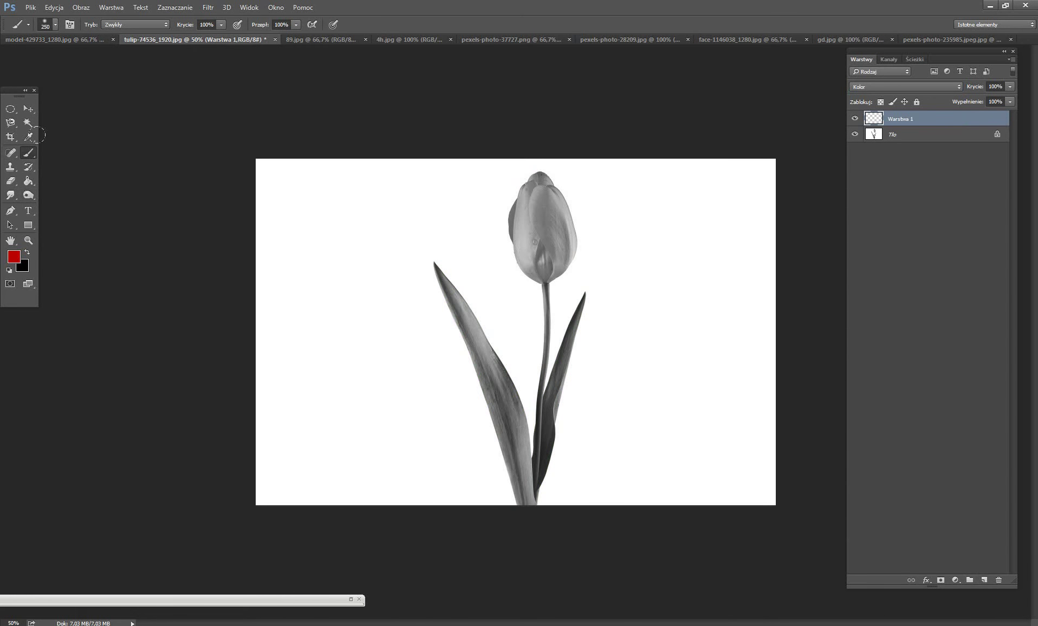
{"action": "left_click", "coordinate": [222, 25]}
{"action": "left_click_drag", "start_coordinate": [177, 38], "coordinate": [180, 38]}
{"action": "right_click", "coordinate": [490, 287]}
{"action": "left_click", "coordinate": [508, 254]}
{"action": "key", "text": "bracketleft"}
{"action": "key", "text": "bracketleft"}
{"action": "key", "text": "bracketleft"}
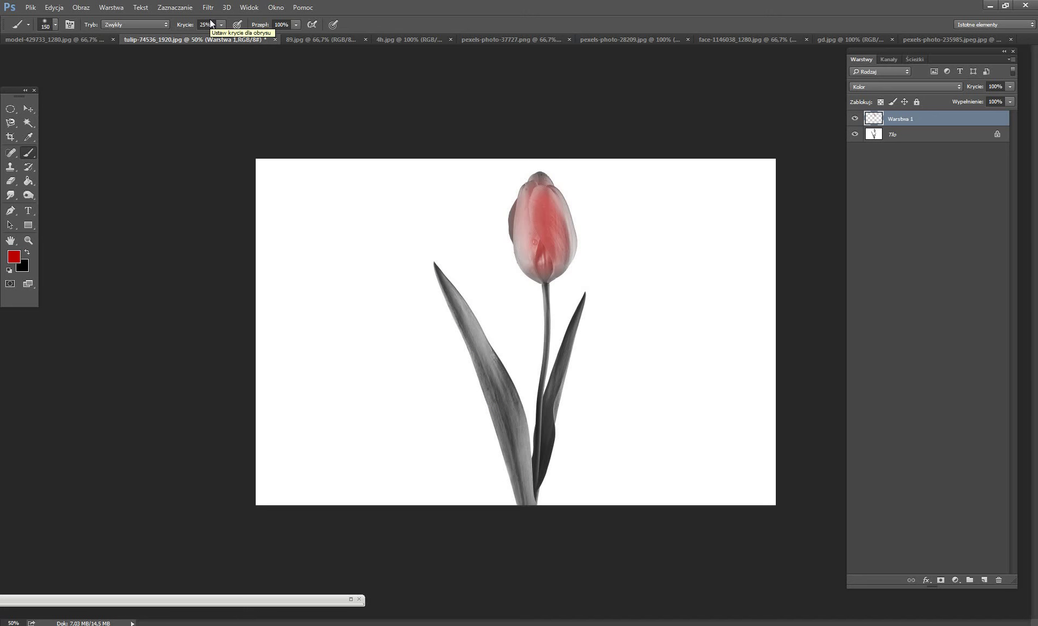
{"action": "left_click", "coordinate": [221, 25]}
{"action": "left_click", "coordinate": [565, 256]}
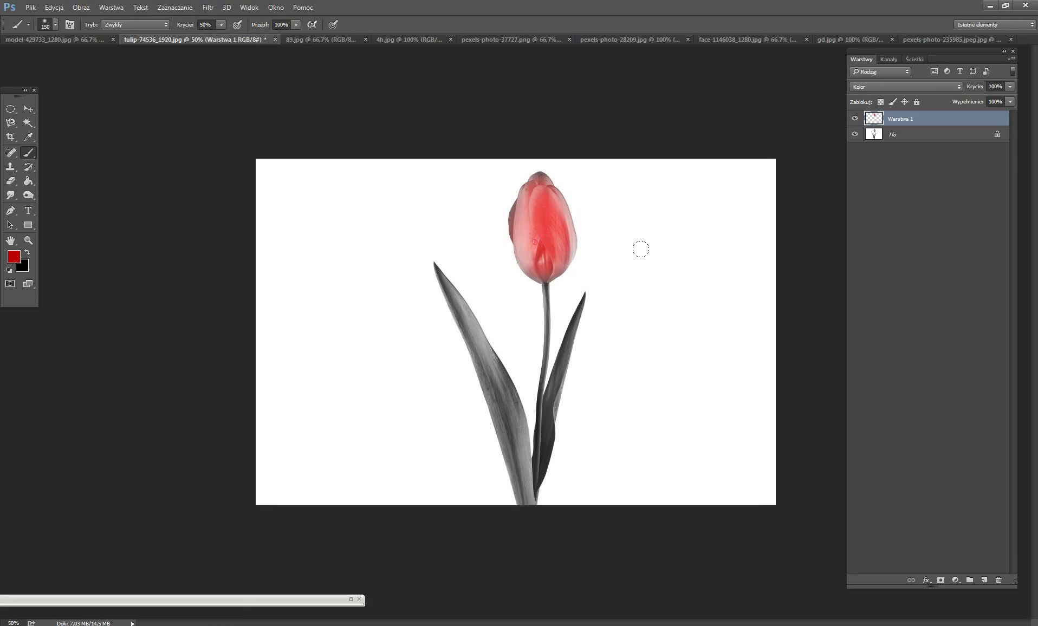
{"action": "left_click", "coordinate": [322, 39]}
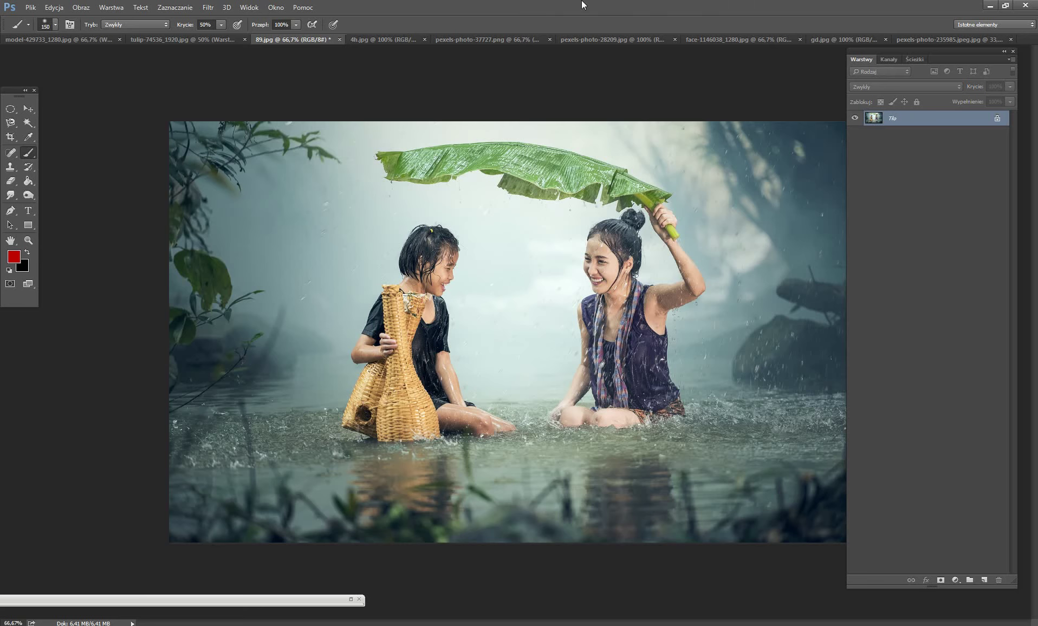
Duplicate the river photo's background and blend the copy in Łagodne światło
{"action": "key", "text": "ctrl+j"}
{"action": "left_click", "coordinate": [889, 88]}
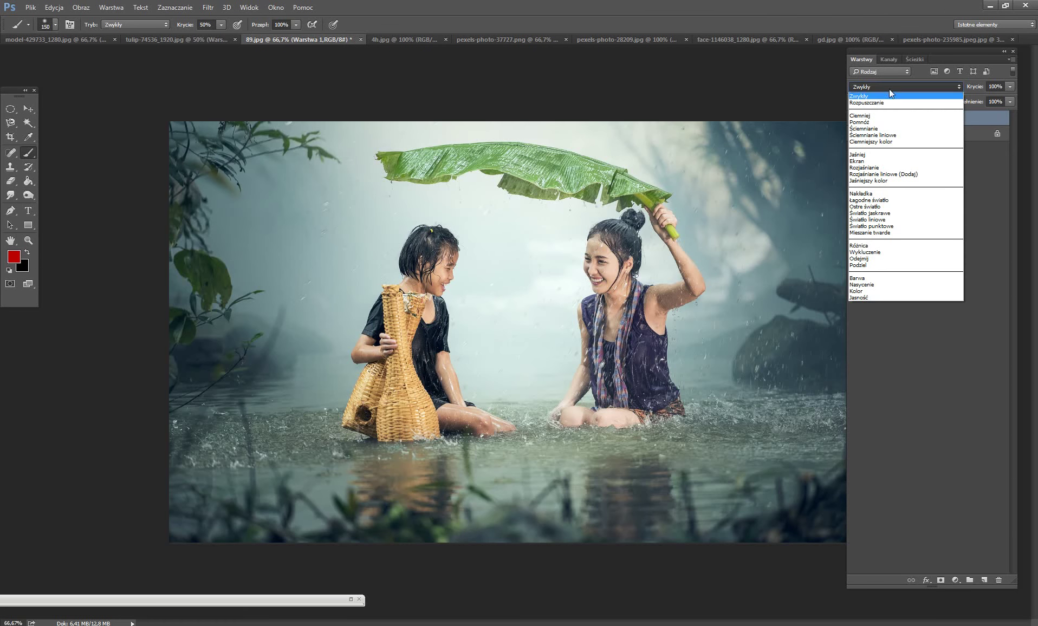
{"action": "left_click", "coordinate": [880, 200]}
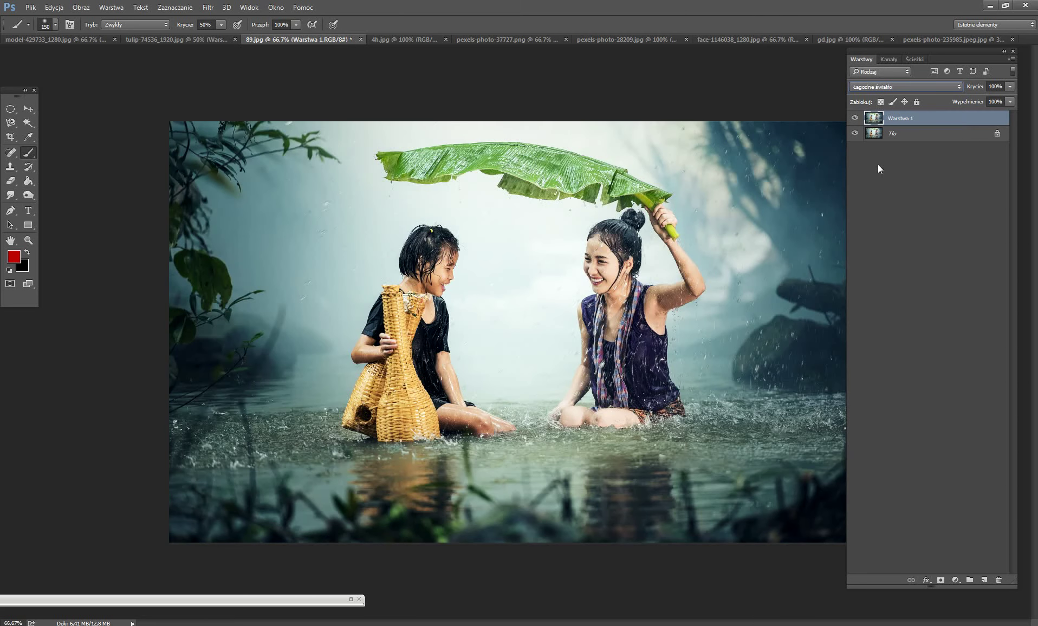
{"action": "left_click", "coordinate": [856, 119]}
{"action": "left_click", "coordinate": [855, 119]}
Lower the copy's opacity to 54%, compare, and switch to the 4h.jpg portrait
{"action": "left_click", "coordinate": [1010, 87]}
{"action": "left_click_drag", "start_coordinate": [1012, 100], "coordinate": [985, 98]}
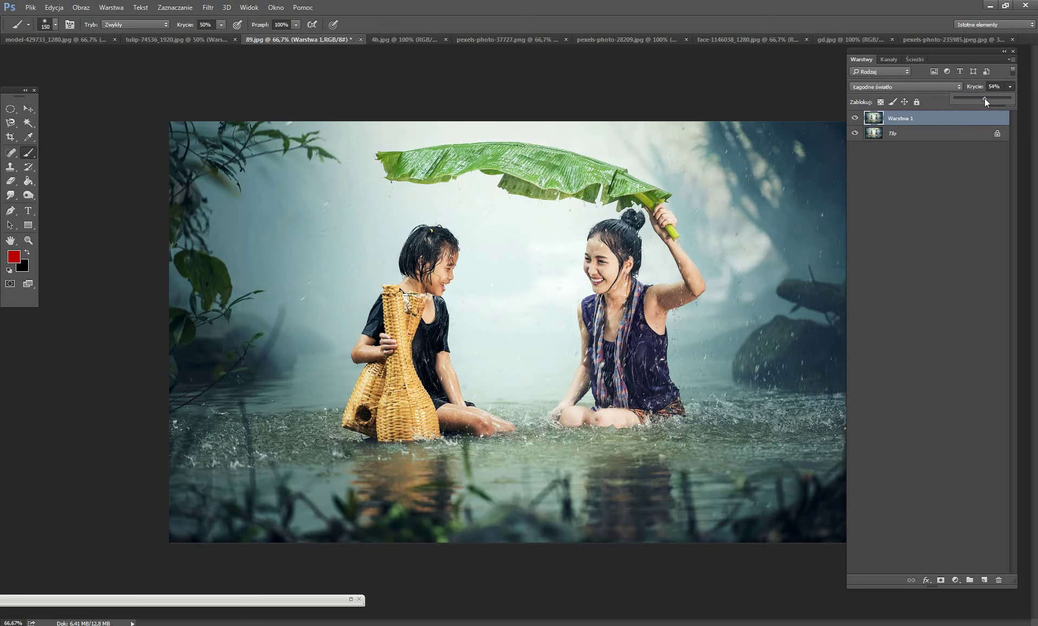
{"action": "left_click", "coordinate": [855, 119]}
{"action": "left_click", "coordinate": [399, 39]}
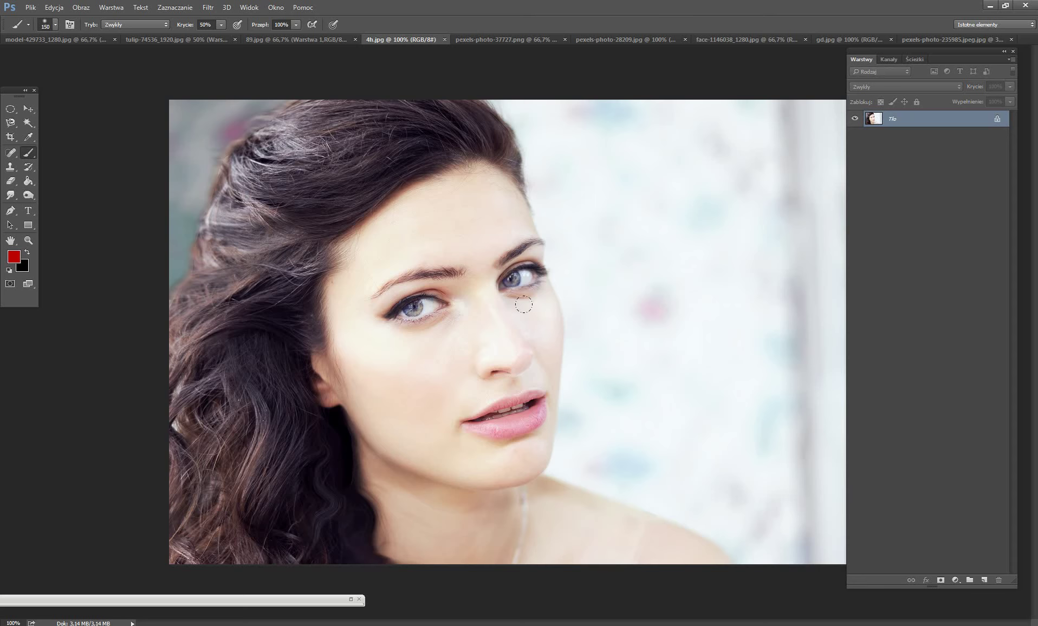
Add a Czarno-biały adjustment layer blended in Łagodne światło
{"action": "left_click", "coordinate": [956, 581]}
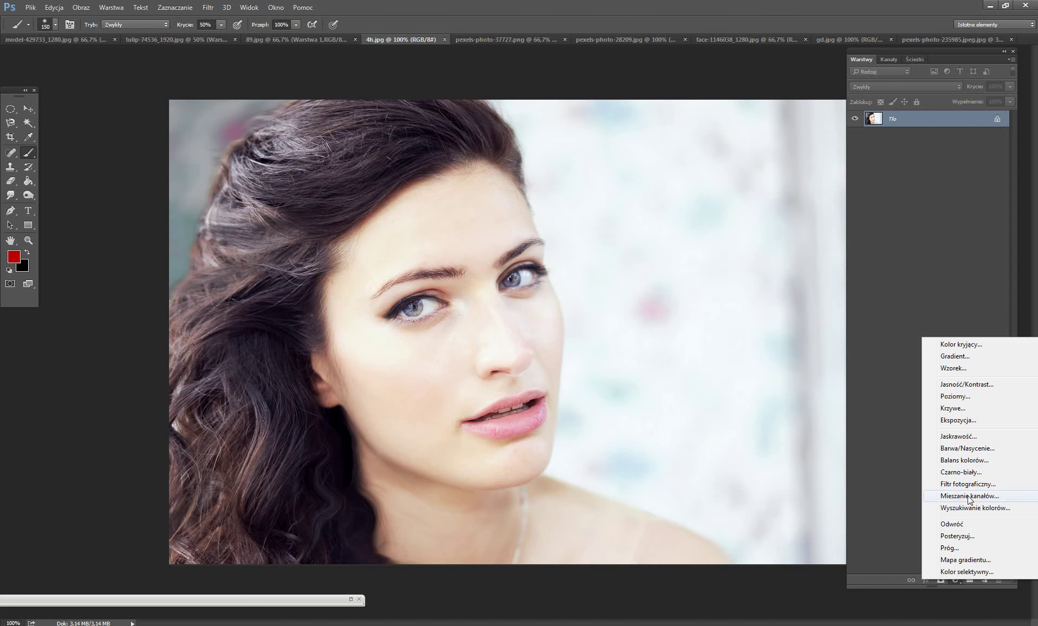
{"action": "left_click", "coordinate": [961, 473]}
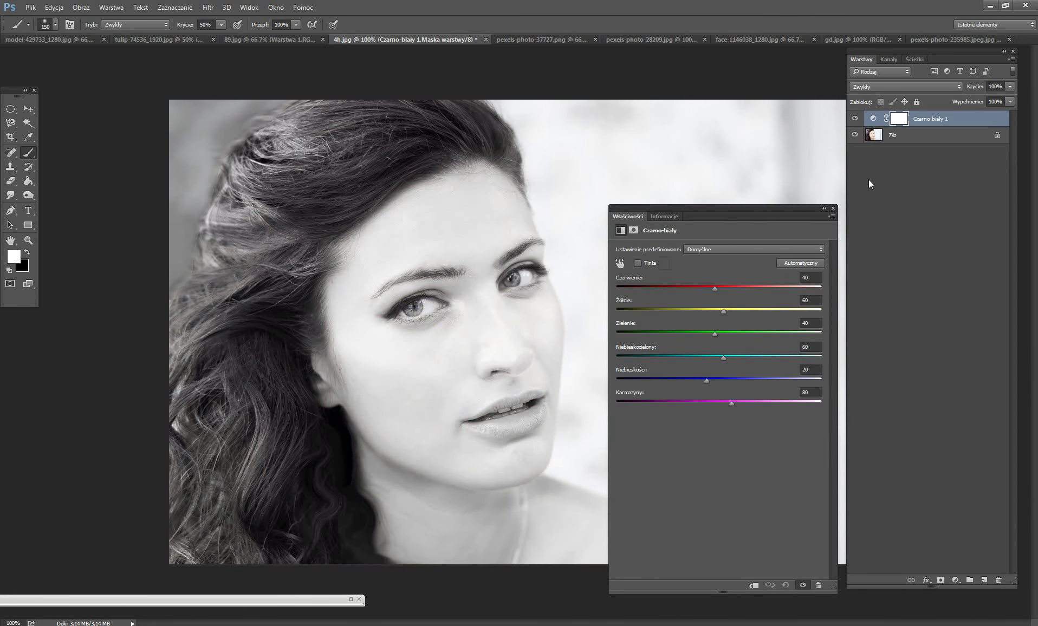
{"action": "left_click", "coordinate": [863, 89]}
{"action": "left_click", "coordinate": [876, 201]}
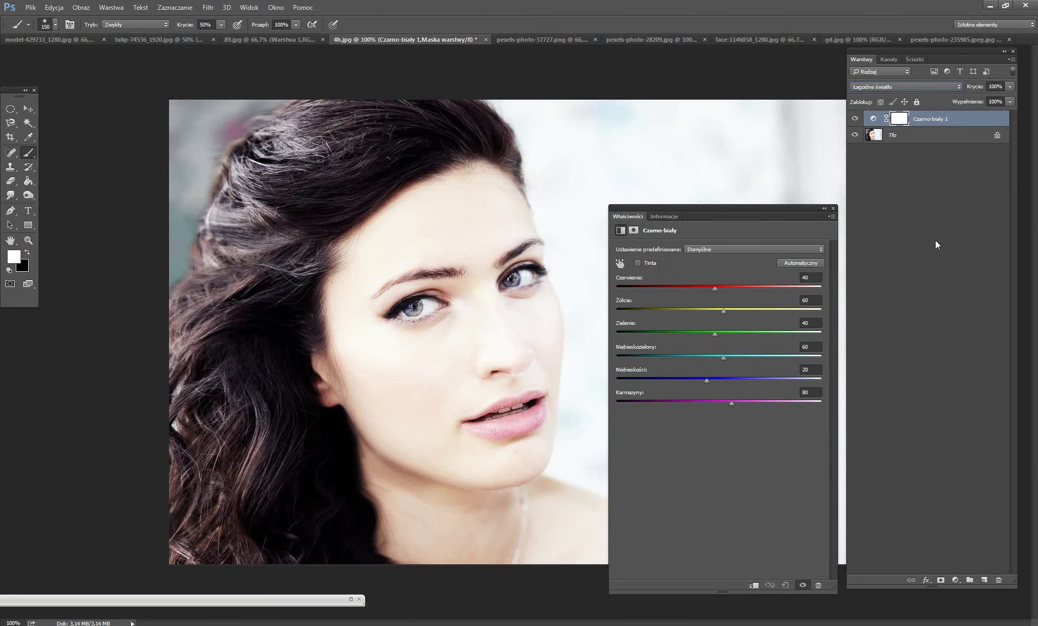
{"action": "left_click_drag", "start_coordinate": [791, 214], "coordinate": [832, 231]}
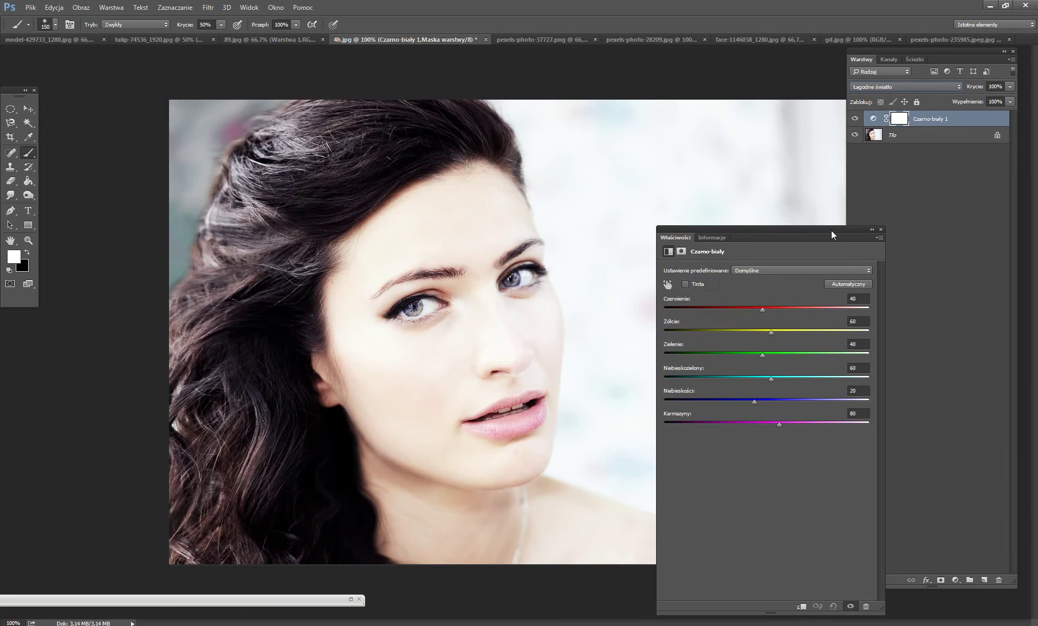
Lower the black-and-white layer to 54% opacity, compare, and switch to pexels-photo-37727.png
{"action": "left_click", "coordinate": [880, 230]}
{"action": "left_click", "coordinate": [1010, 87]}
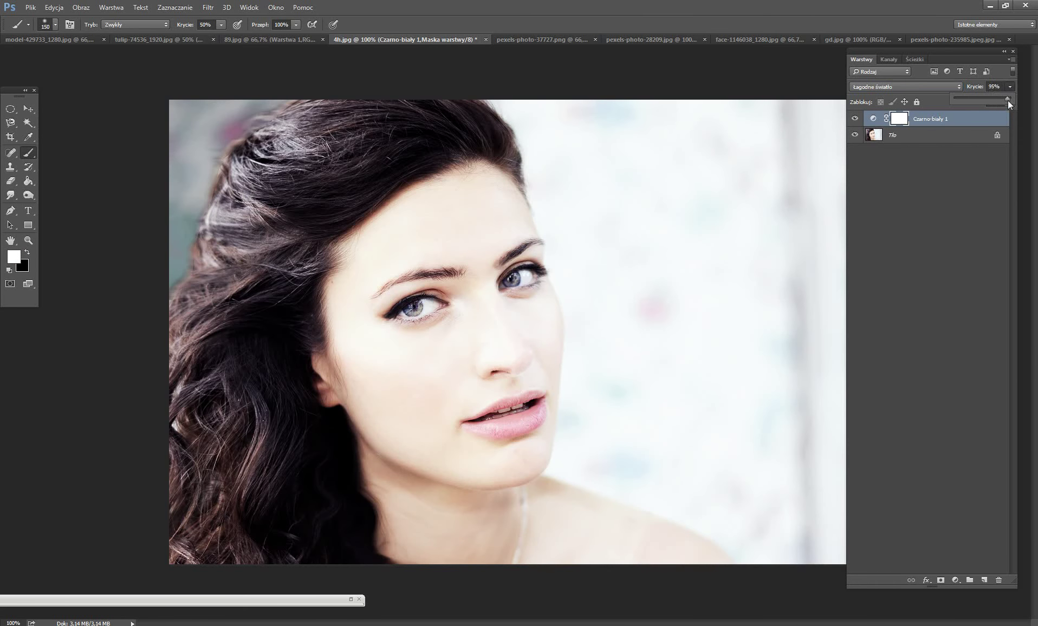
{"action": "left_click", "coordinate": [856, 118]}
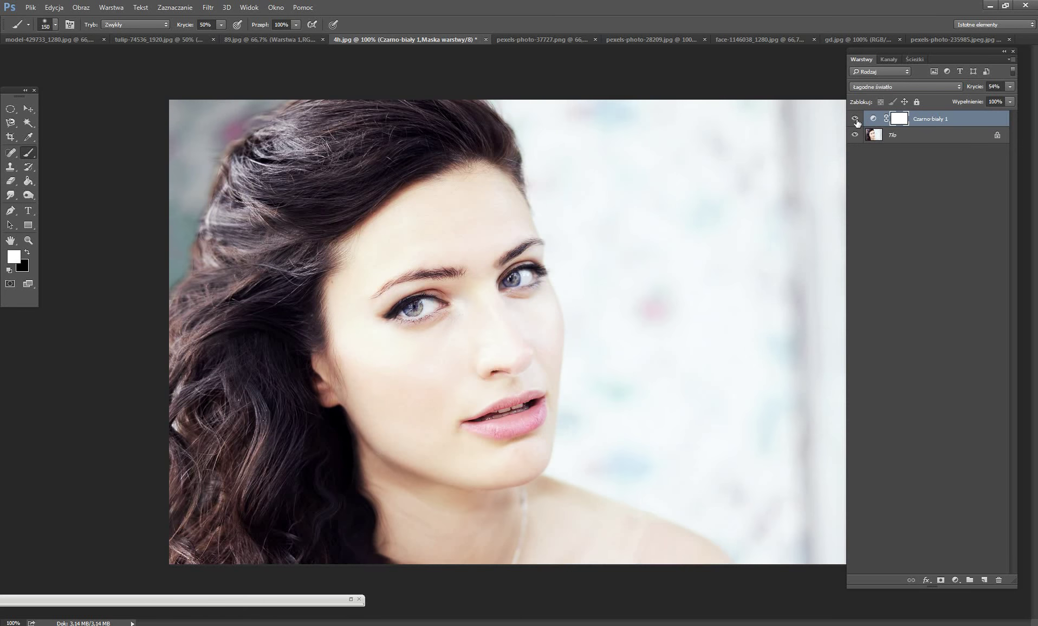
{"action": "left_click", "coordinate": [521, 38]}
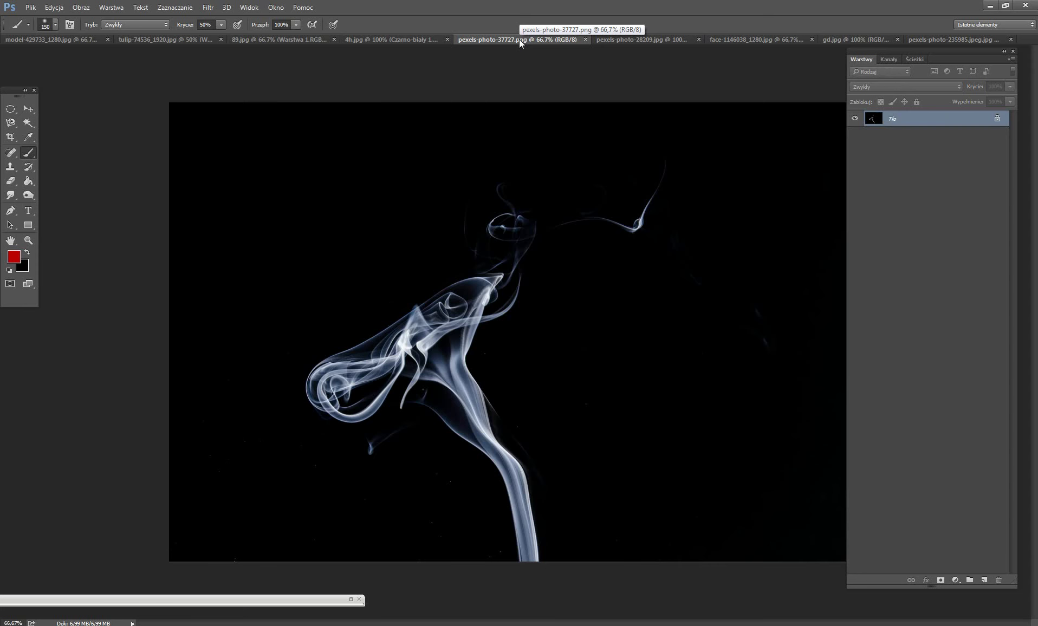
Drag the smoke image into the pexels-photo-28209 watch photo as a new layer
{"action": "left_click", "coordinate": [24, 109]}
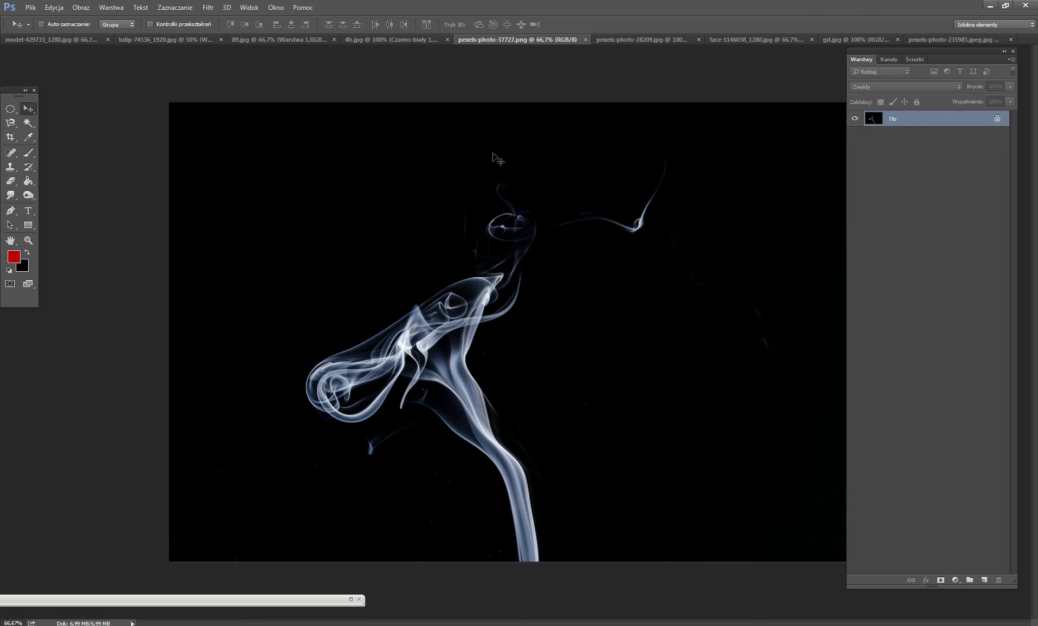
{"action": "left_click_drag", "start_coordinate": [534, 39], "coordinate": [233, 243]}
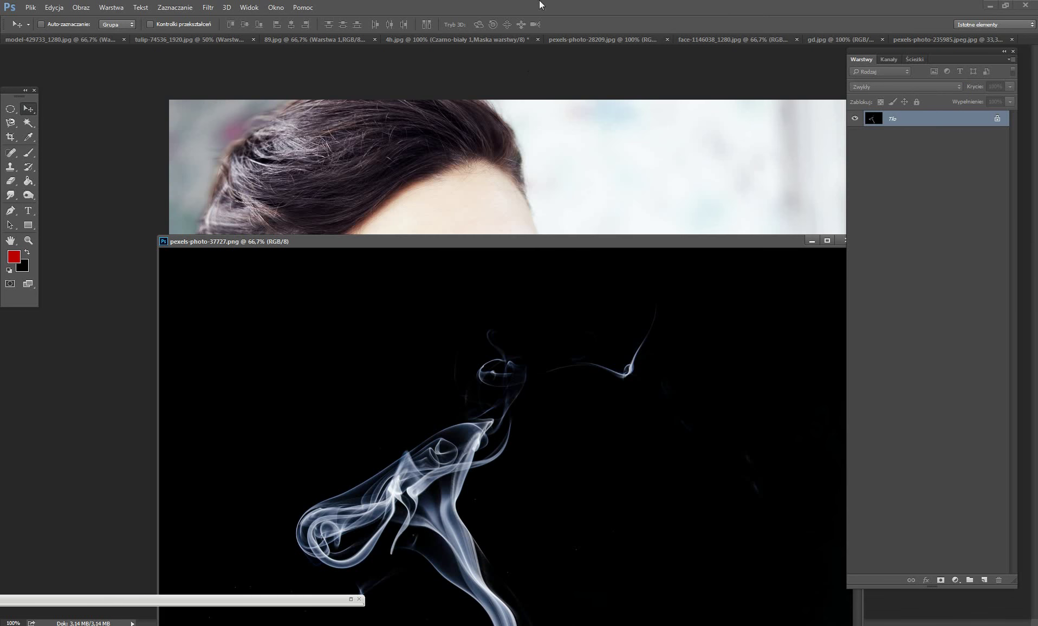
{"action": "left_click", "coordinate": [589, 43]}
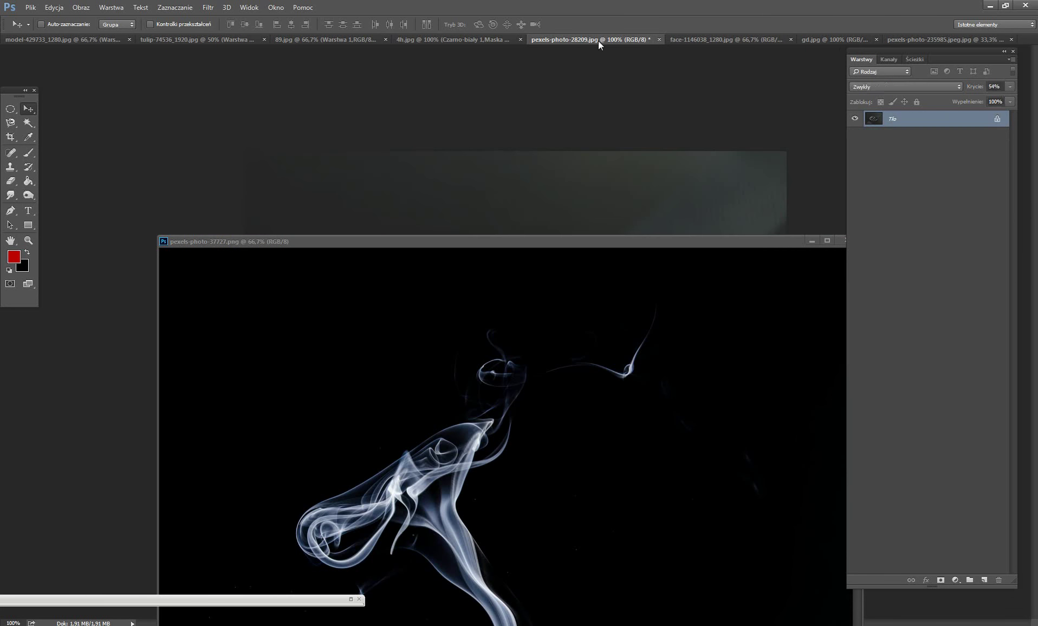
{"action": "left_click_drag", "start_coordinate": [581, 241], "coordinate": [265, 175]}
{"action": "left_click_drag", "start_coordinate": [211, 319], "coordinate": [634, 279]}
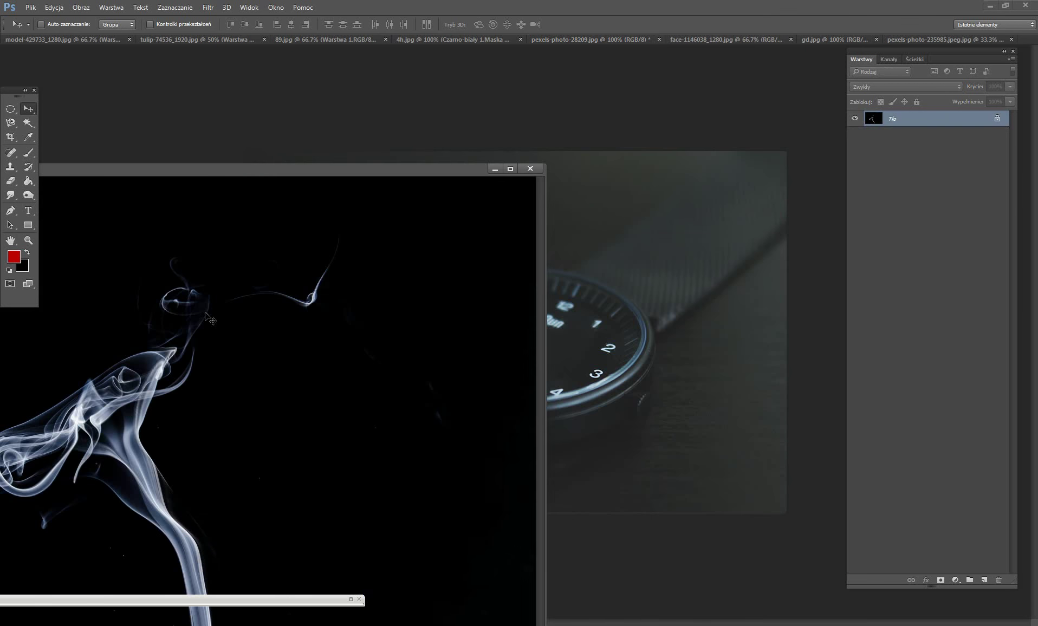
{"action": "left_click", "coordinate": [530, 169]}
Blend the smoke layer in Ekran mode across the watch, then switch to face-1146038
{"action": "left_click_drag", "start_coordinate": [588, 315], "coordinate": [524, 218]}
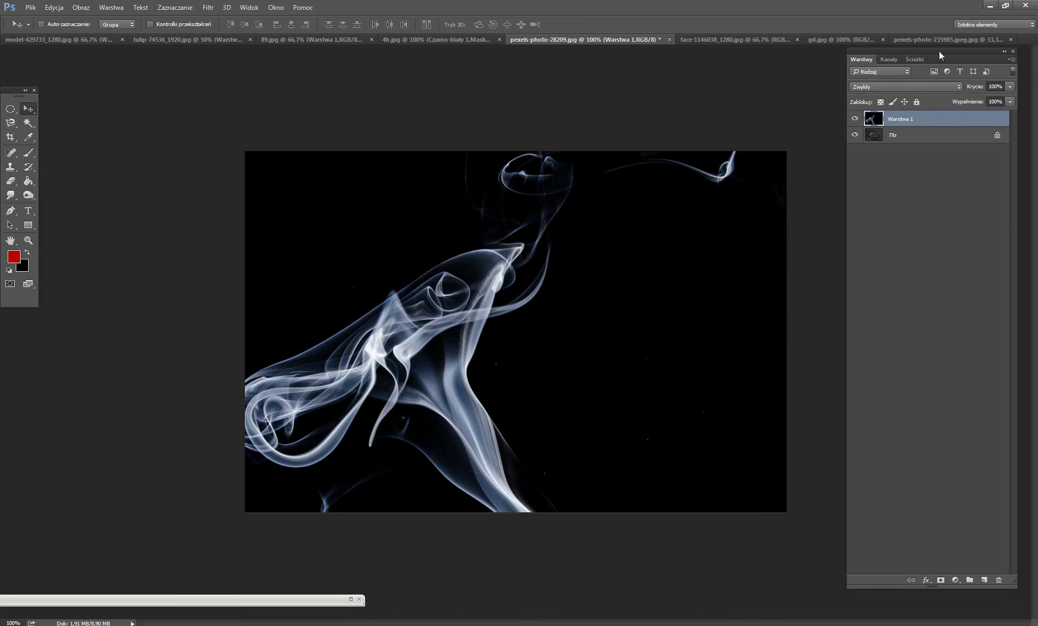
{"action": "left_click", "coordinate": [883, 87]}
{"action": "left_click", "coordinate": [859, 159]}
{"action": "mouse_move", "coordinate": [444, 135]}
{"action": "left_mouse_down"}
{"action": "mouse_move", "coordinate": [491, 316]}
{"action": "mouse_move", "coordinate": [432, 340]}
{"action": "left_mouse_up"}
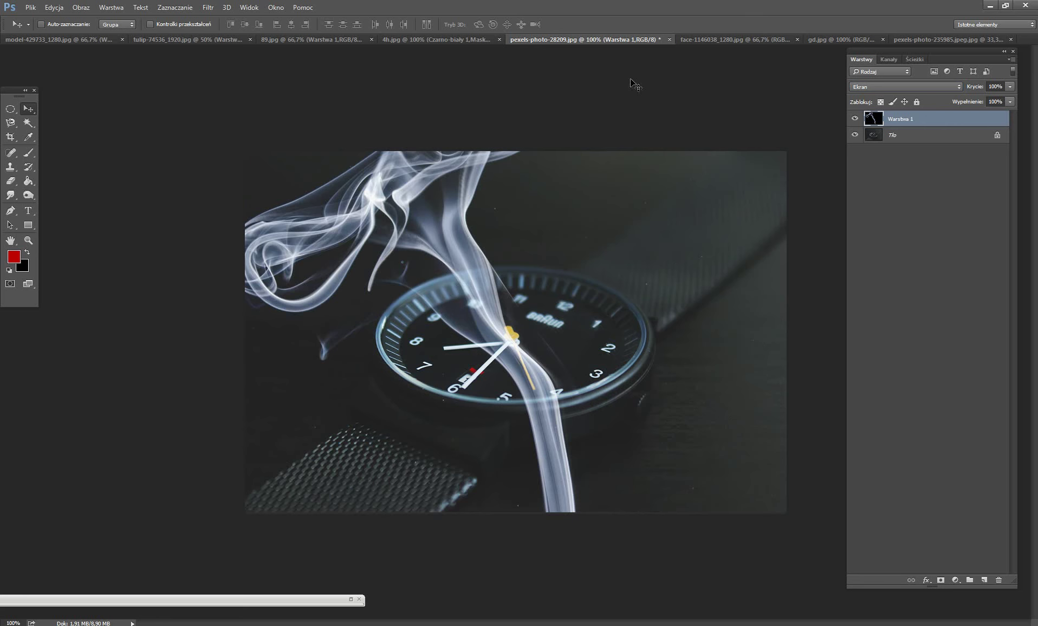
{"action": "left_click", "coordinate": [687, 38]}
Duplicate the face layer and apply Górnoprzepustowy with a 4.7 px radius
{"action": "key", "text": "ctrl+j"}
{"action": "left_click", "coordinate": [371, 220]}
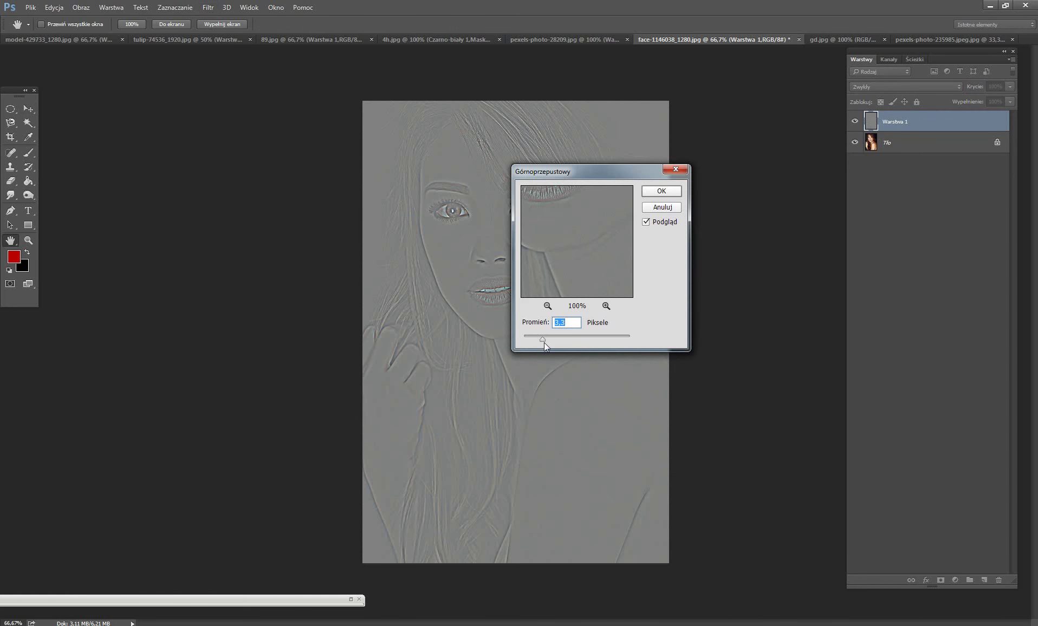
{"action": "left_click_drag", "start_coordinate": [549, 341], "coordinate": [551, 341]}
{"action": "left_click_drag", "start_coordinate": [575, 172], "coordinate": [656, 217]}
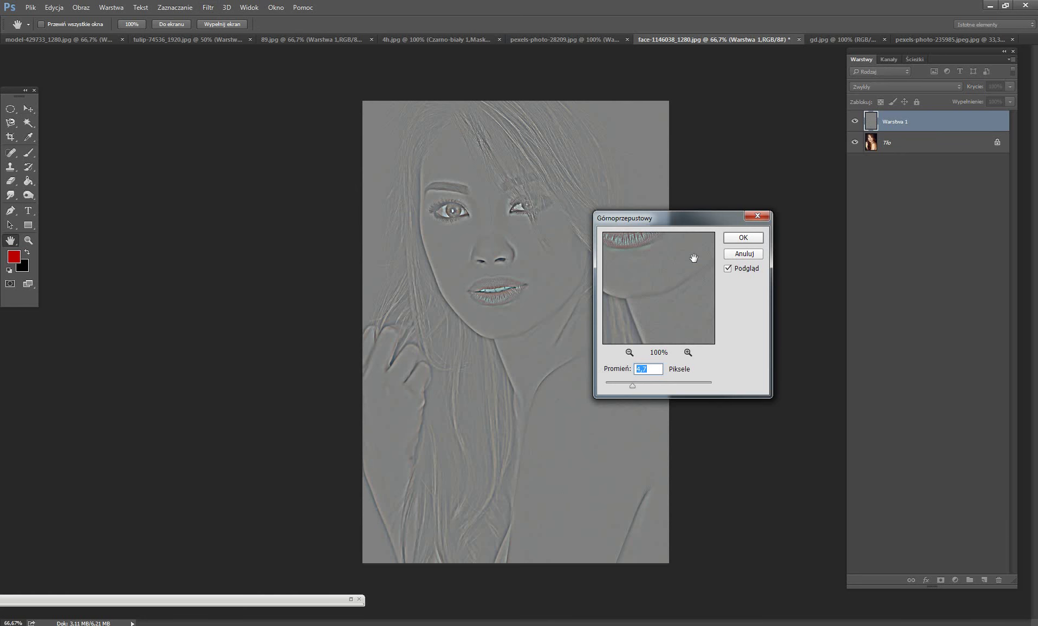
{"action": "left_click", "coordinate": [743, 239]}
Set the high-pass layer to Łagodne światło and switch to gd.jpg
{"action": "left_click", "coordinate": [905, 87]}
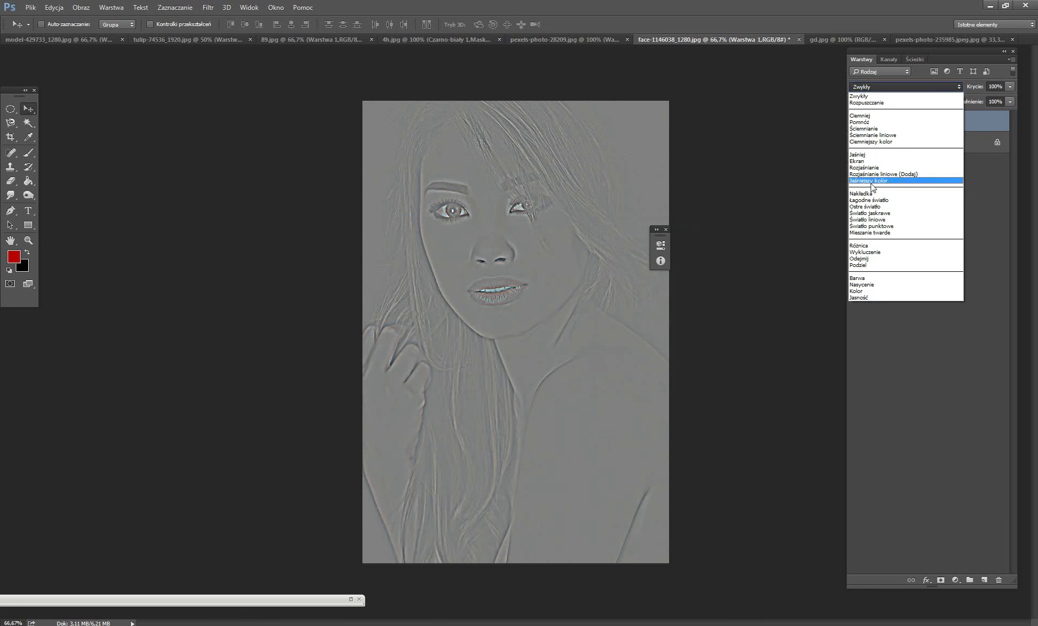
{"action": "left_click", "coordinate": [867, 194]}
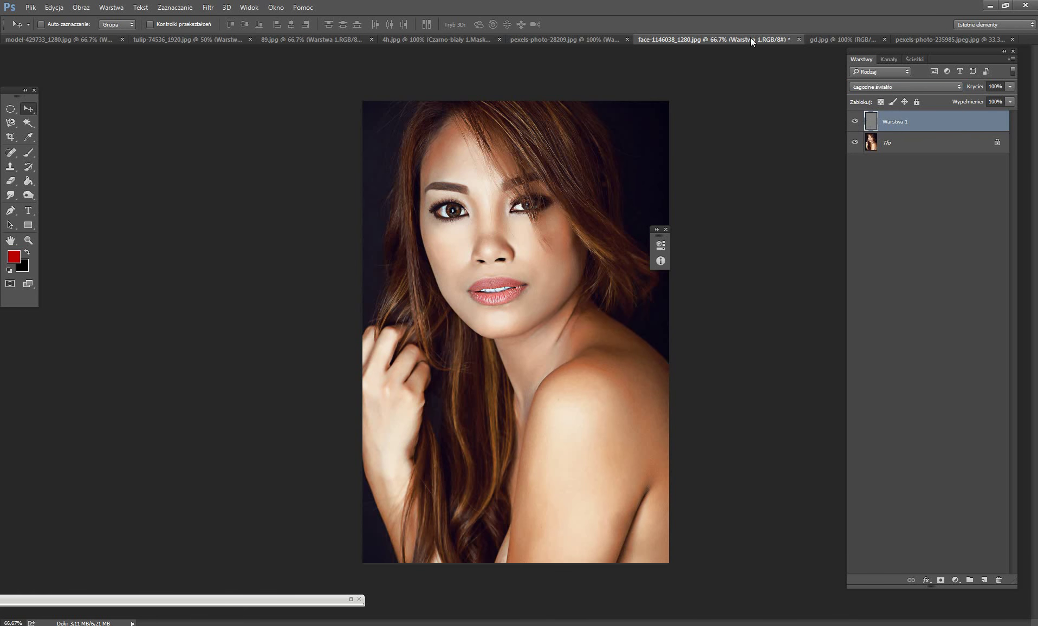
{"action": "left_click", "coordinate": [823, 37]}
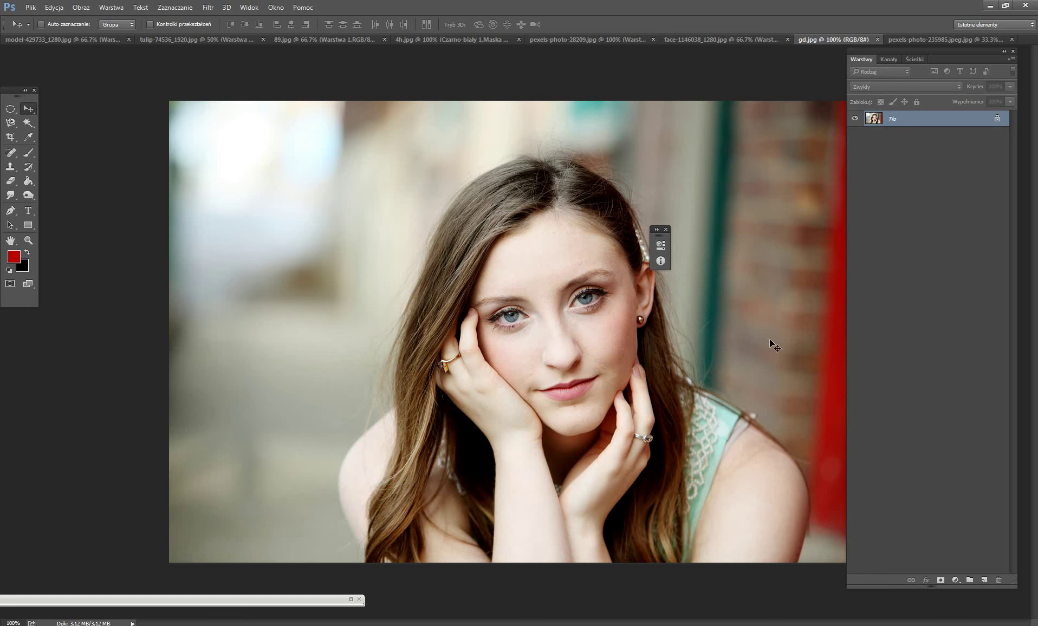
Add a new layer filled with deep blue #0008b3
{"action": "left_click", "coordinate": [985, 580]}
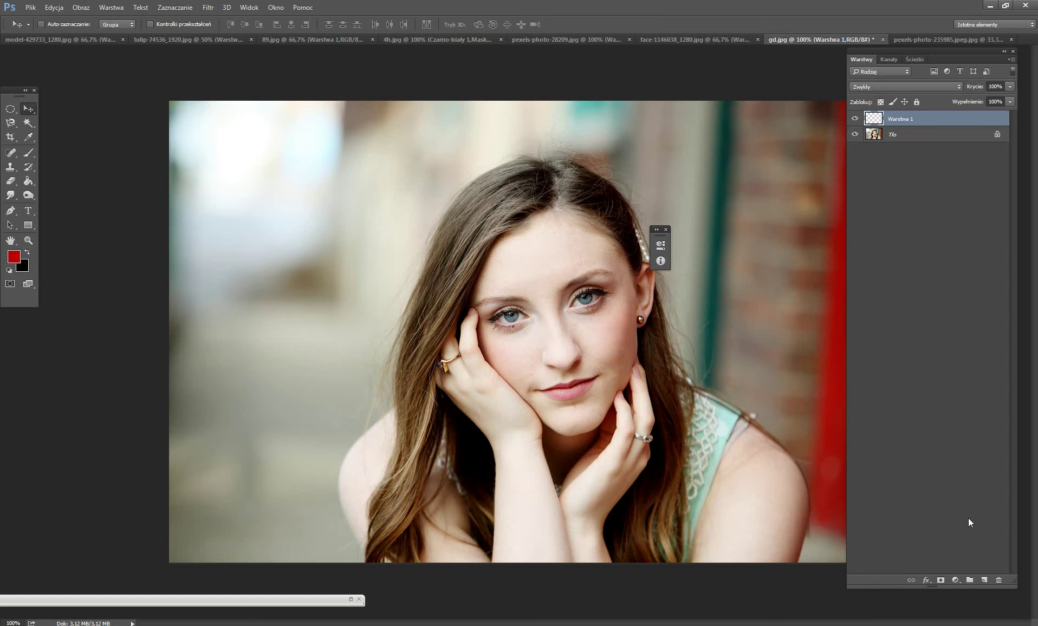
{"action": "left_click", "coordinate": [14, 257]}
{"action": "left_click", "coordinate": [801, 324]}
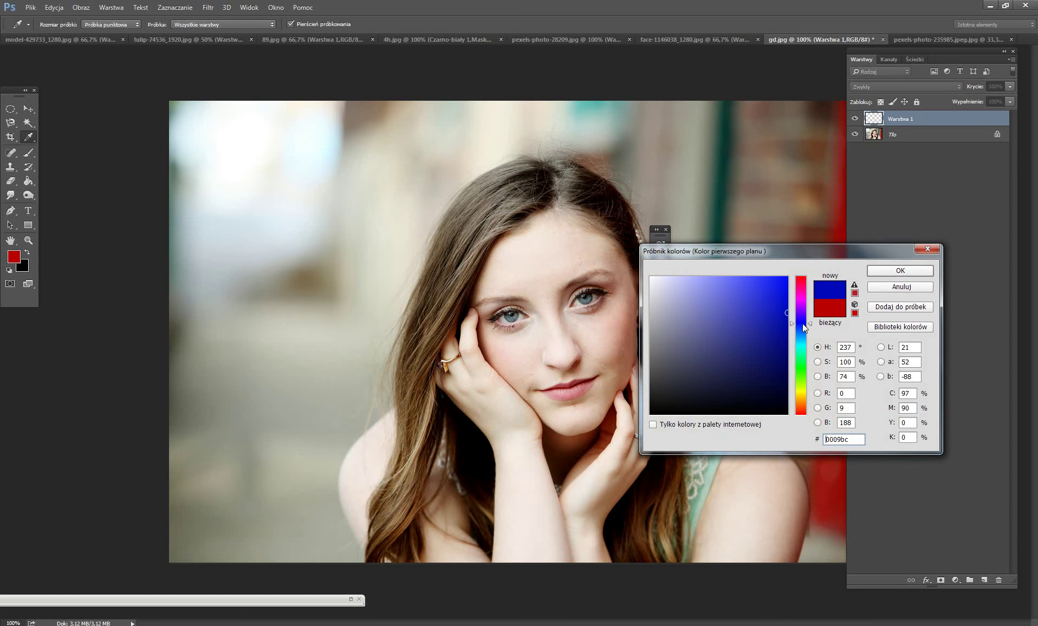
{"action": "left_click", "coordinate": [900, 271]}
{"action": "key", "text": "v"}
{"action": "left_click", "coordinate": [29, 181]}
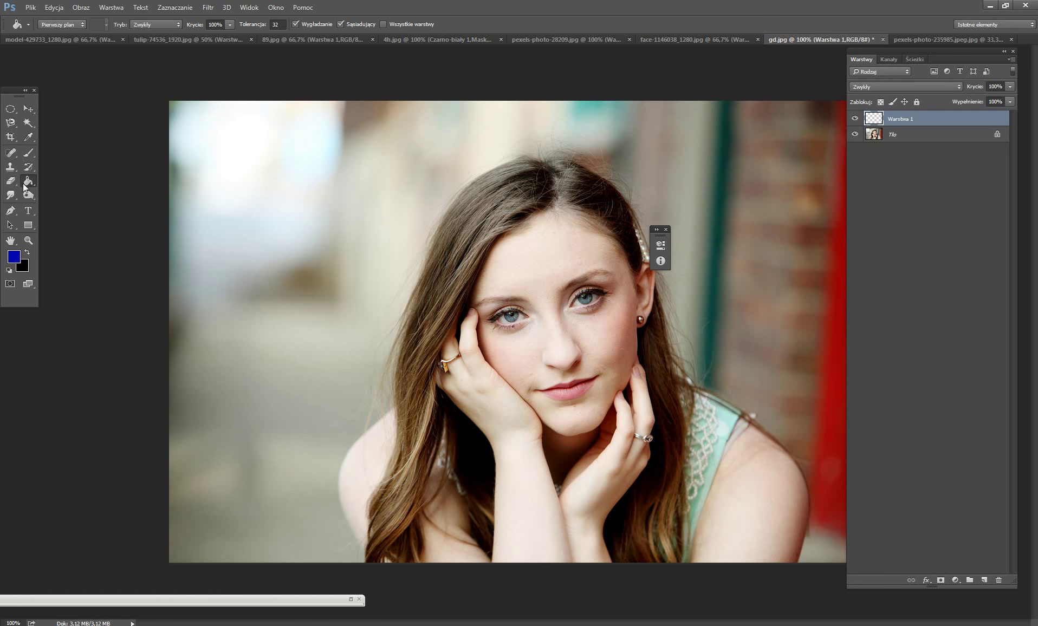
{"action": "left_click", "coordinate": [380, 272]}
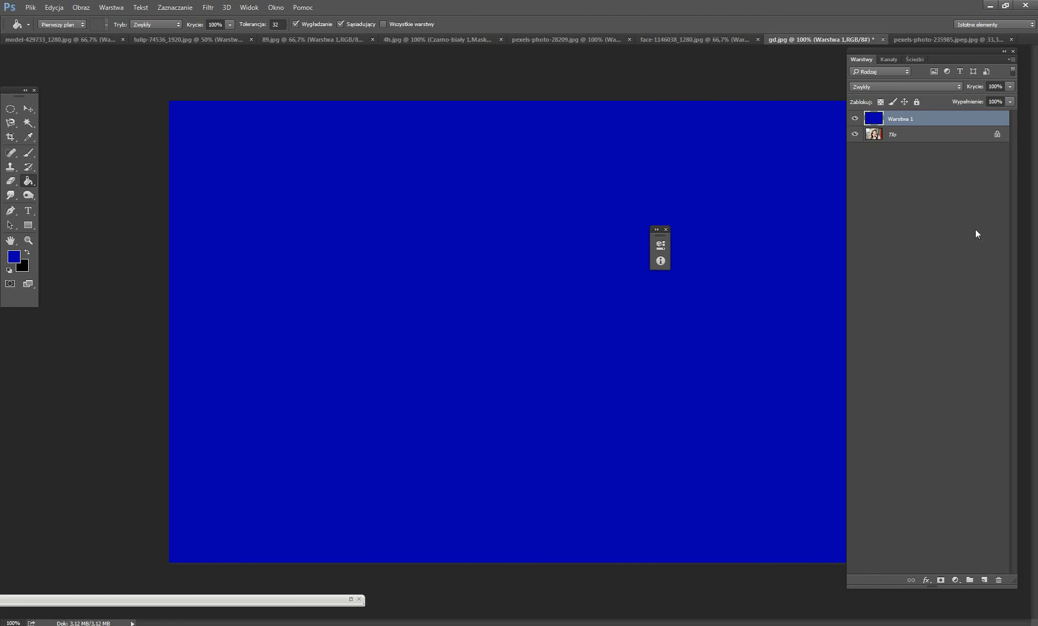
Set the blue layer to Różnica blending at 14% opacity and compare it
{"action": "left_click", "coordinate": [883, 88]}
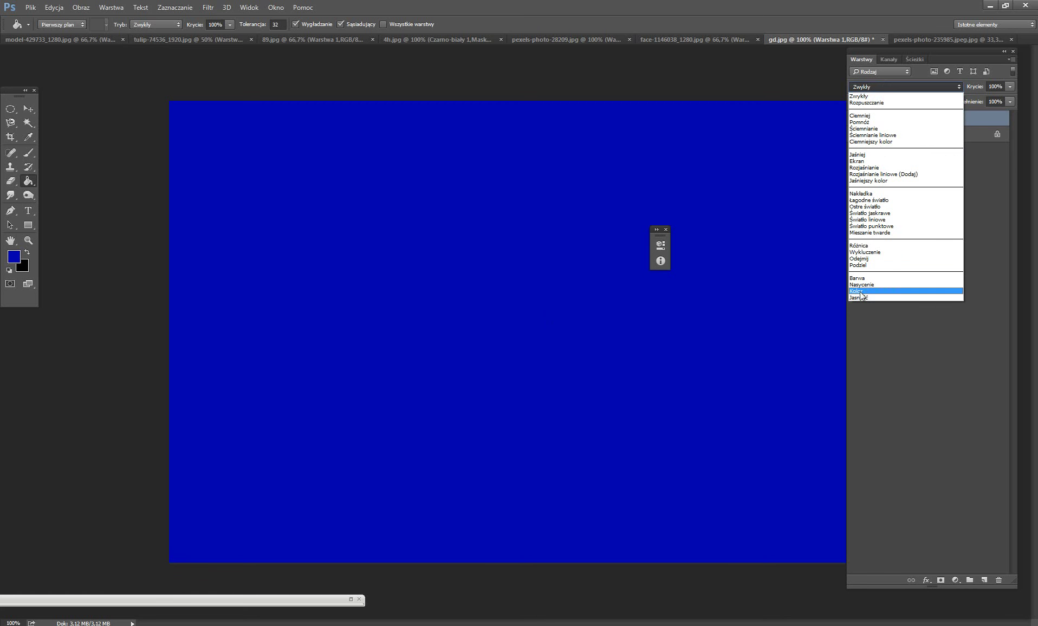
{"action": "left_click", "coordinate": [856, 246]}
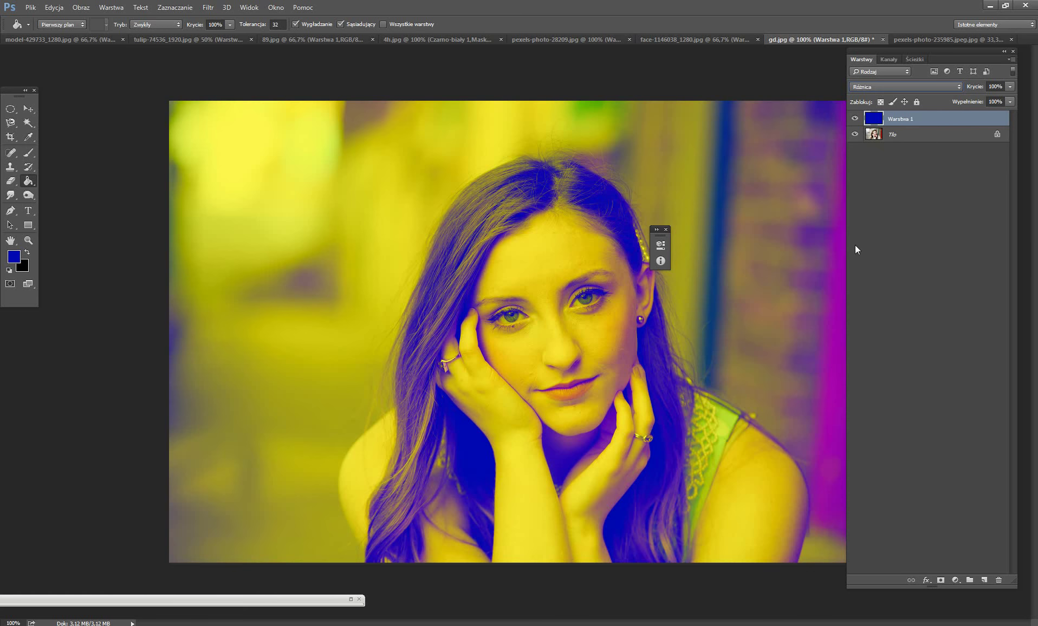
{"action": "left_click_drag", "start_coordinate": [1010, 87], "coordinate": [964, 99]}
{"action": "left_click", "coordinate": [864, 124]}
{"action": "left_click", "coordinate": [855, 119]}
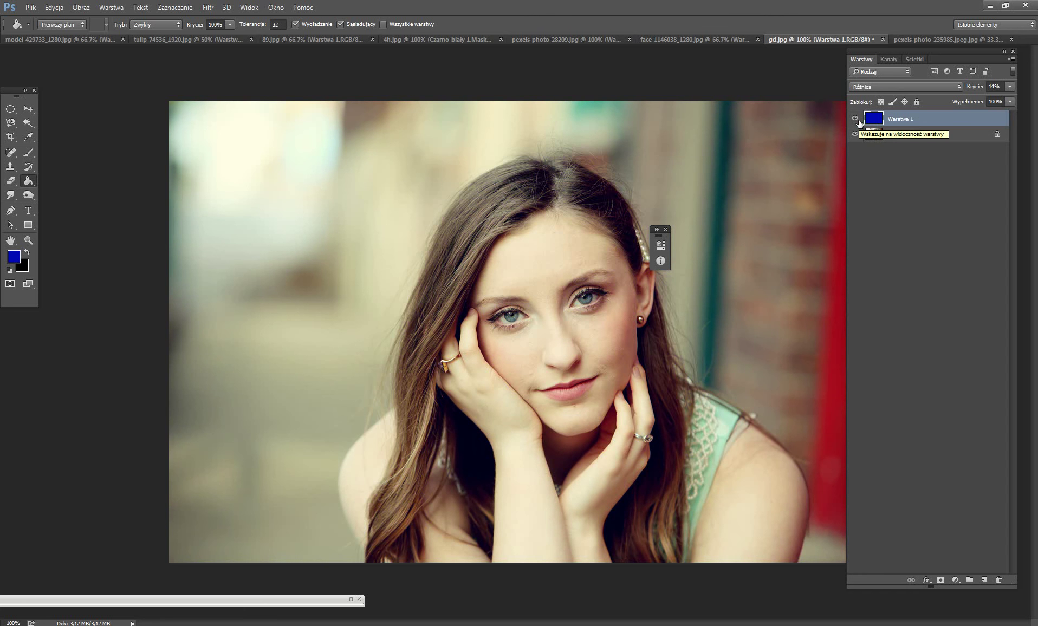
{"action": "left_click", "coordinate": [911, 259]}
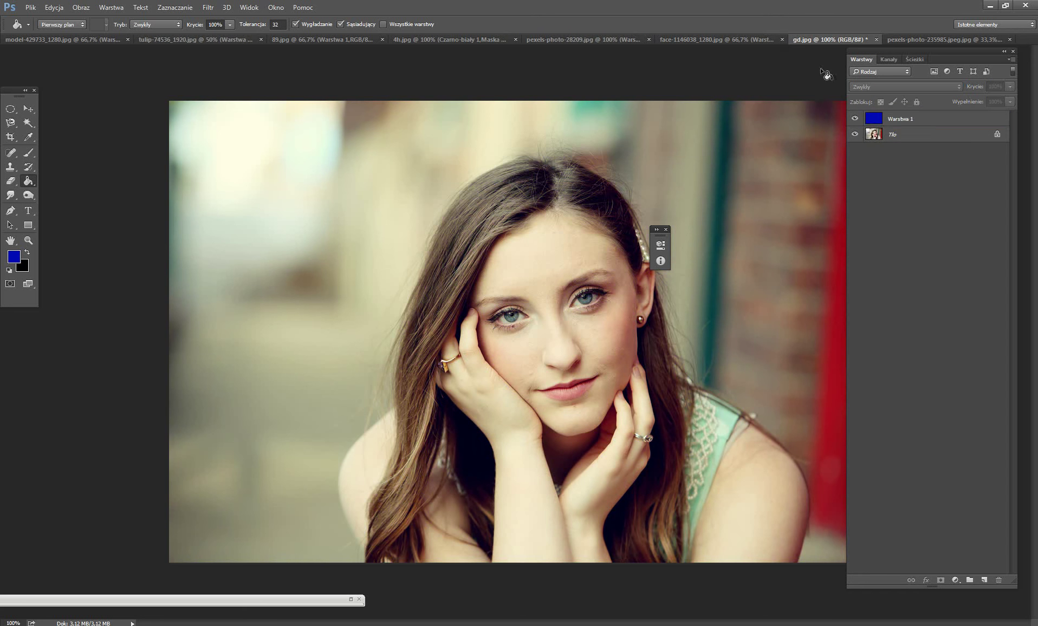
Copy the paper texture photo into gd.jpg as a new layer
{"action": "left_click", "coordinate": [899, 41]}
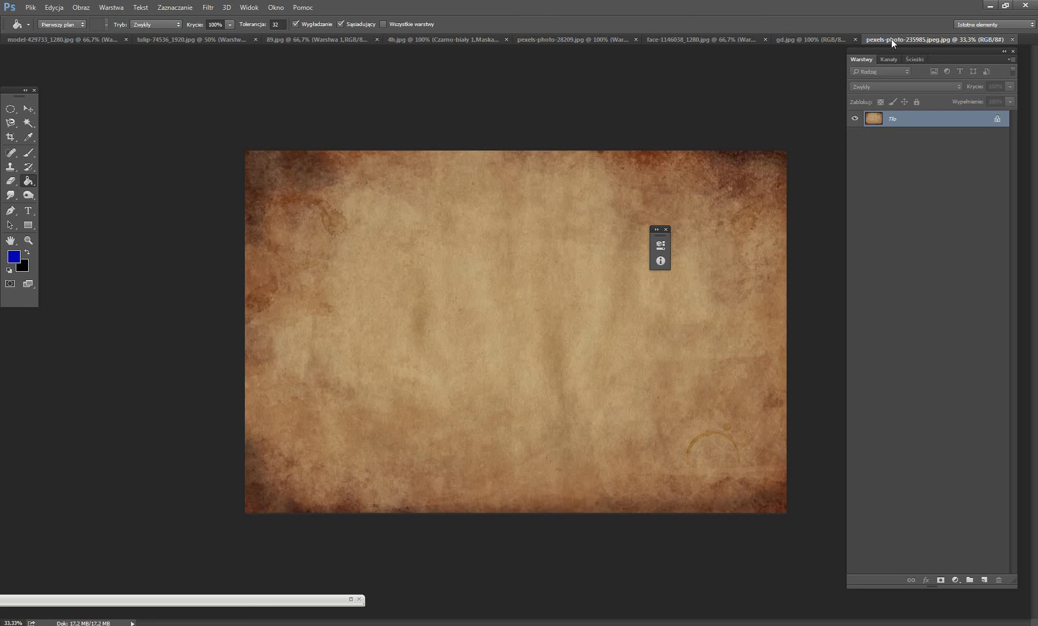
{"action": "left_click_drag", "start_coordinate": [891, 39], "coordinate": [174, 203]}
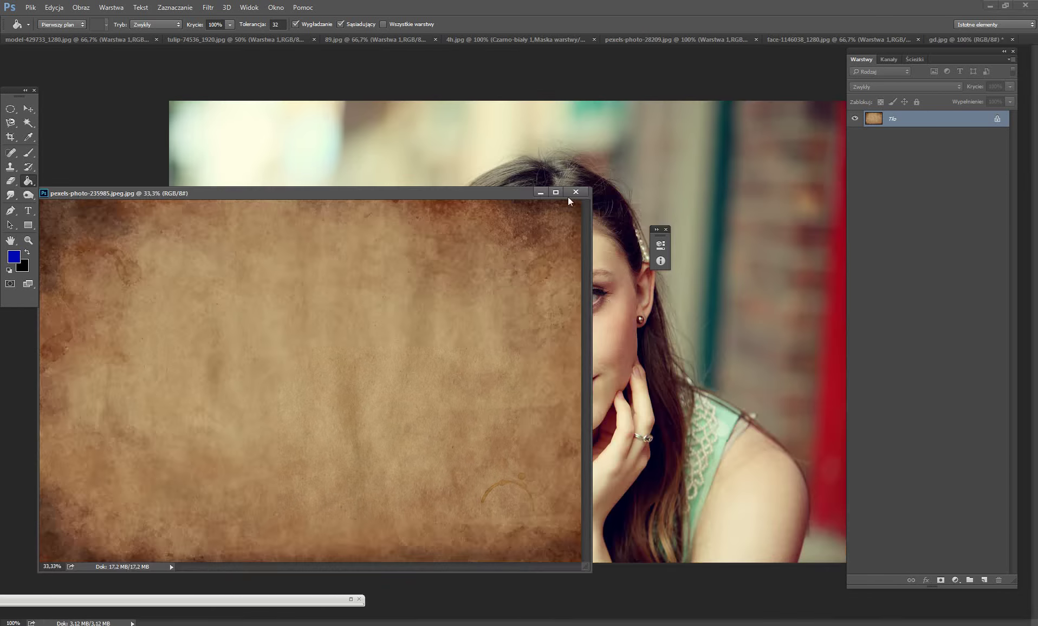
{"action": "left_click_drag", "start_coordinate": [502, 195], "coordinate": [339, 192]}
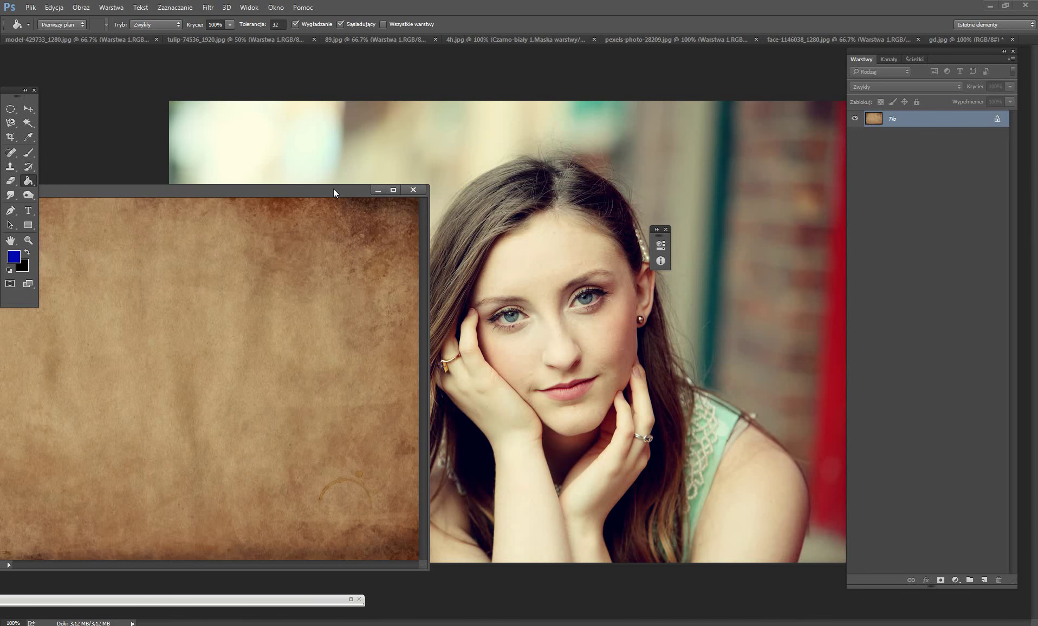
{"action": "left_click", "coordinate": [28, 109]}
{"action": "left_click_drag", "start_coordinate": [134, 217], "coordinate": [581, 280]}
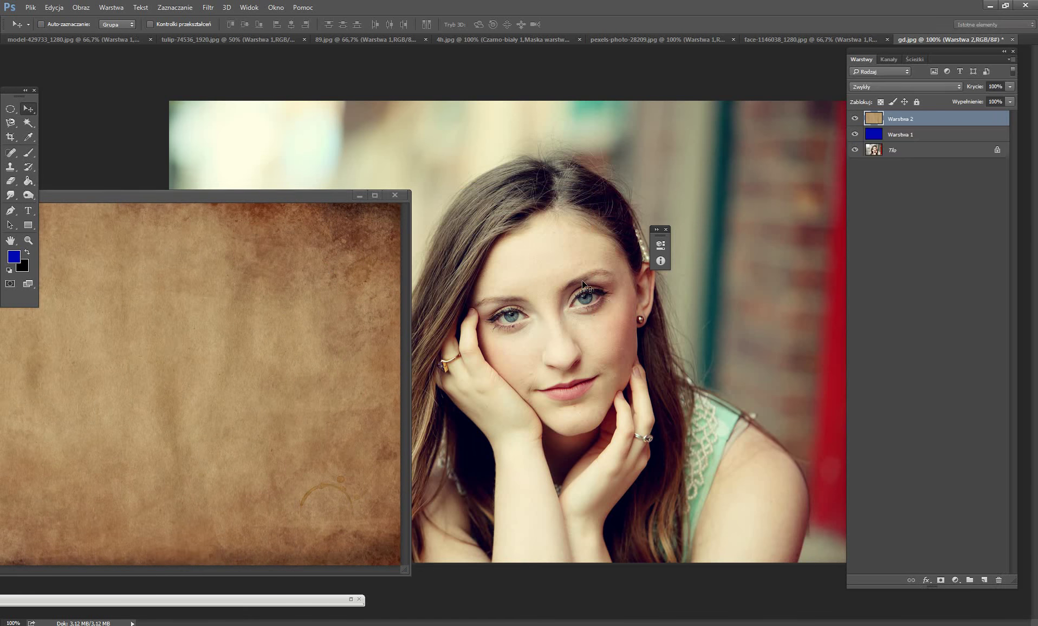
{"action": "left_click", "coordinate": [395, 195]}
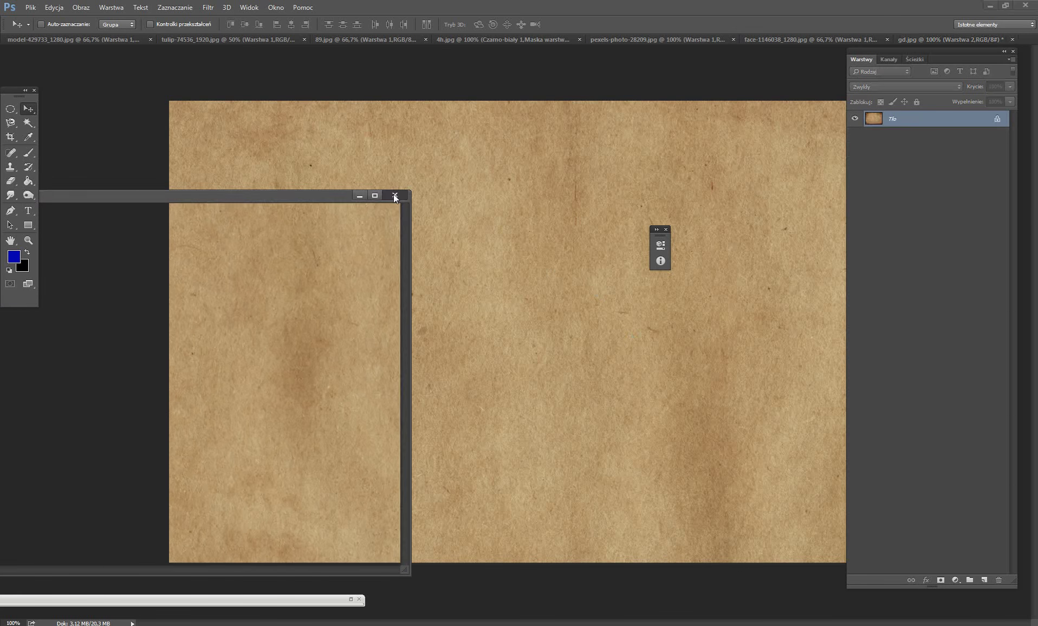
Free Transform the paper texture to cover the portrait's frame
{"action": "key", "text": "ctrl+minus"}
{"action": "key", "text": "ctrl+t"}
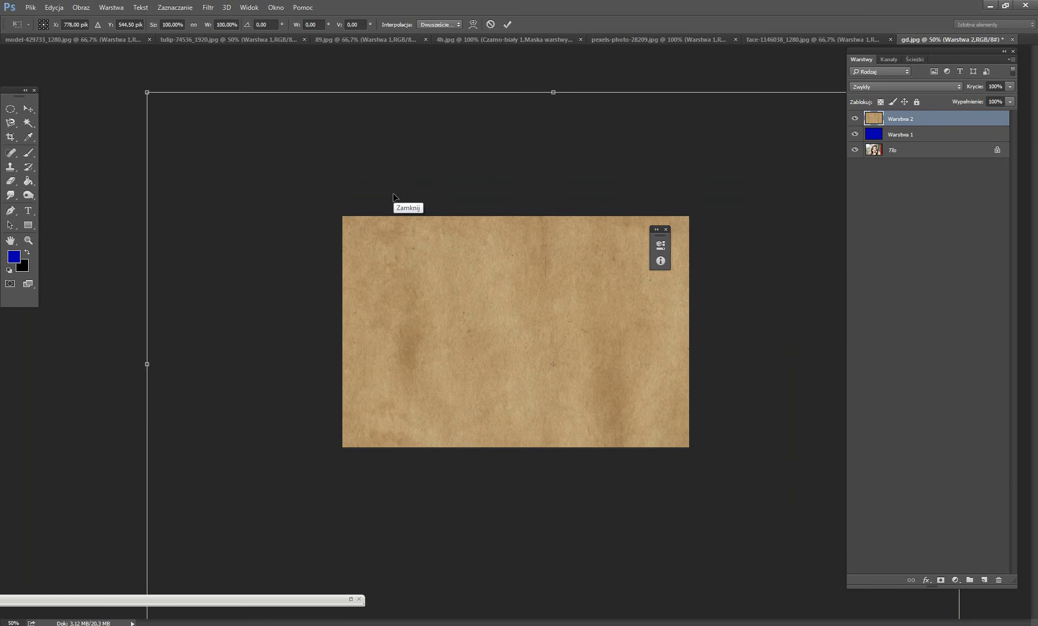
{"action": "mouse_move", "coordinate": [155, 98]}
{"action": "left_mouse_down"}
{"action": "mouse_move", "coordinate": [239, 176]}
{"action": "mouse_move", "coordinate": [538, 371]}
{"action": "mouse_move", "coordinate": [392, 329]}
{"action": "left_mouse_up"}
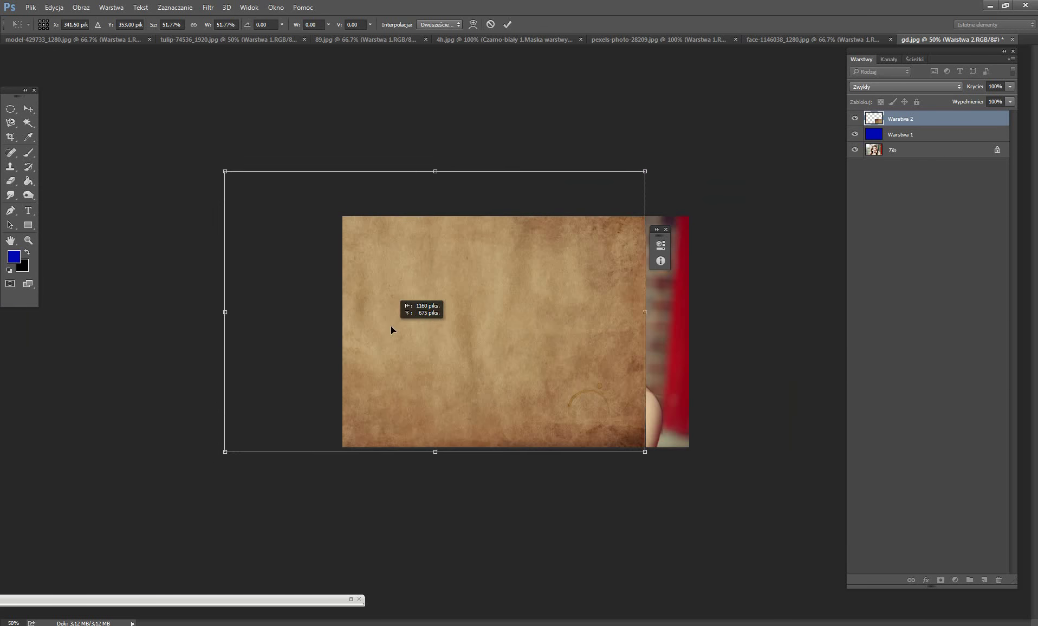
{"action": "left_click_drag", "start_coordinate": [468, 377], "coordinate": [540, 422]}
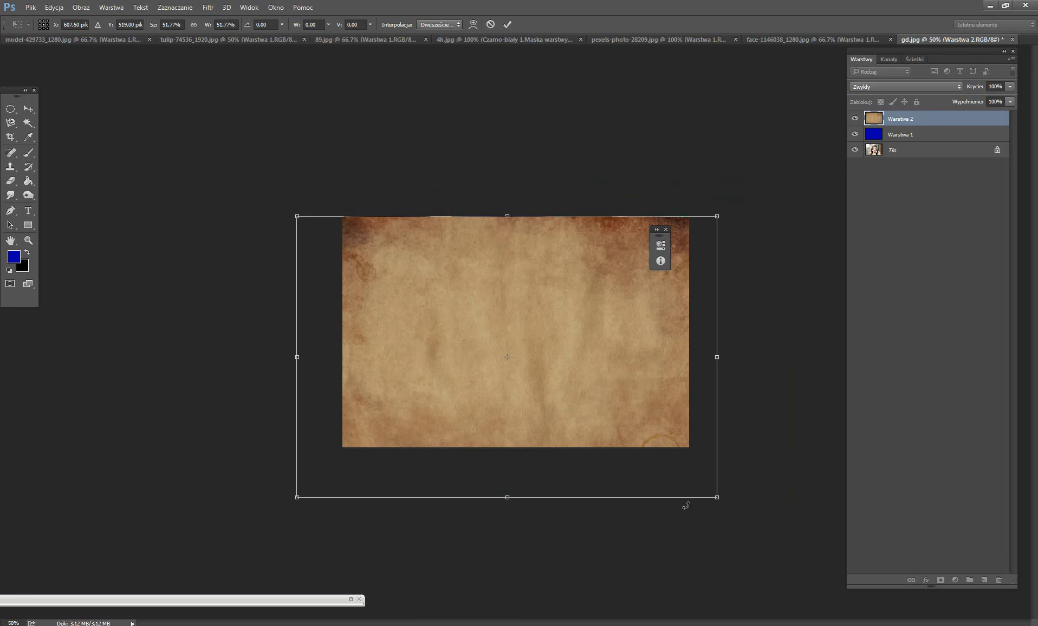
{"action": "left_click_drag", "start_coordinate": [710, 497], "coordinate": [686, 475]}
{"action": "left_click_drag", "start_coordinate": [297, 475], "coordinate": [325, 462]}
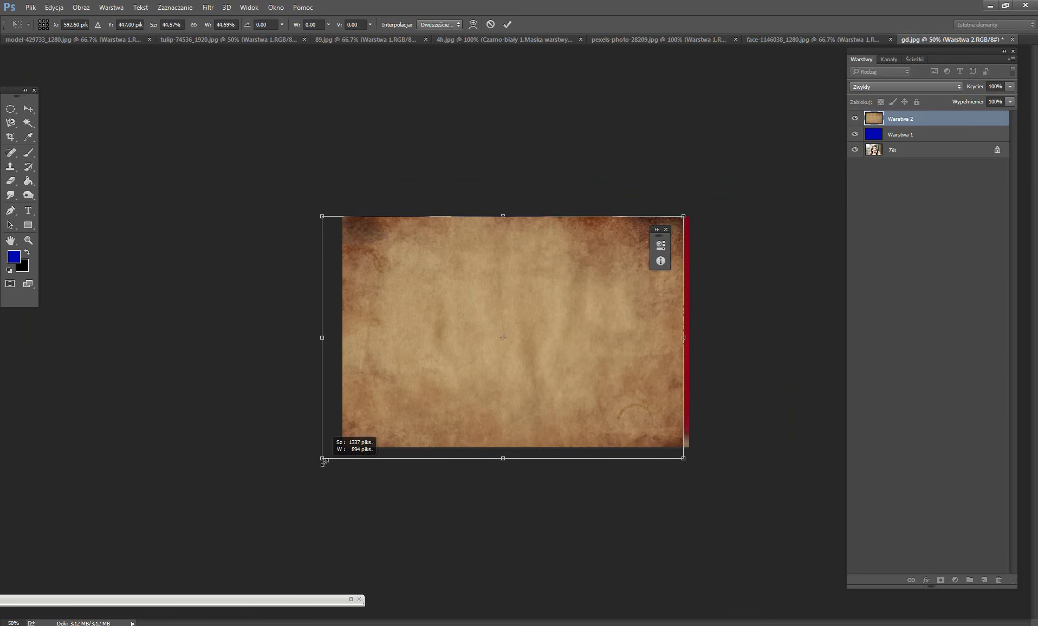
{"action": "key", "text": "Return"}
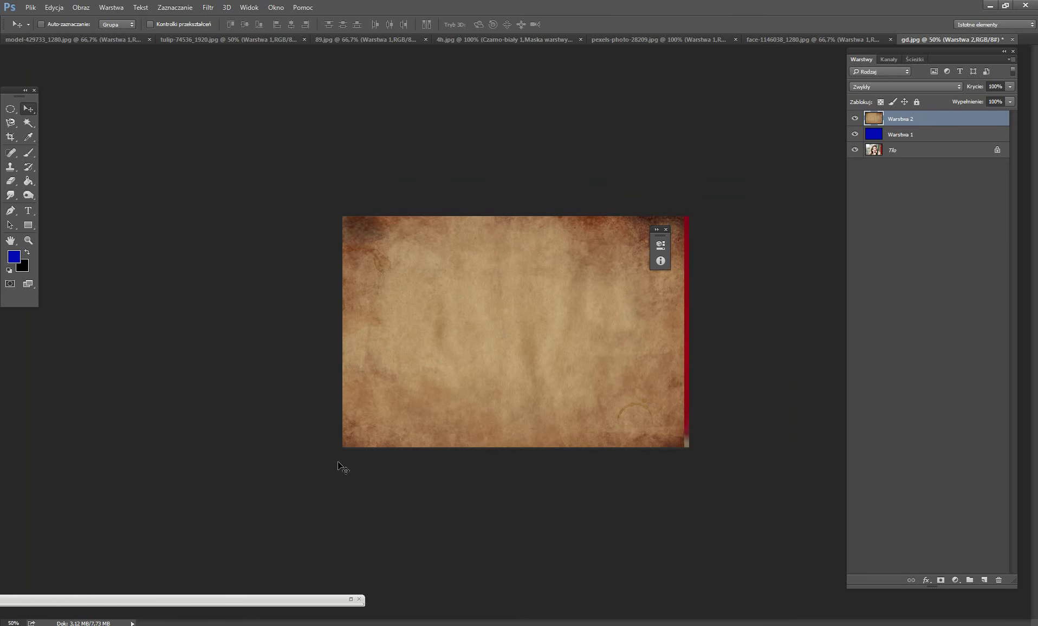
Blend the texture layer with Multiply (Pomnóż) at 63% opacity, then compare before and after
{"action": "key", "text": "ctrl+plus"}
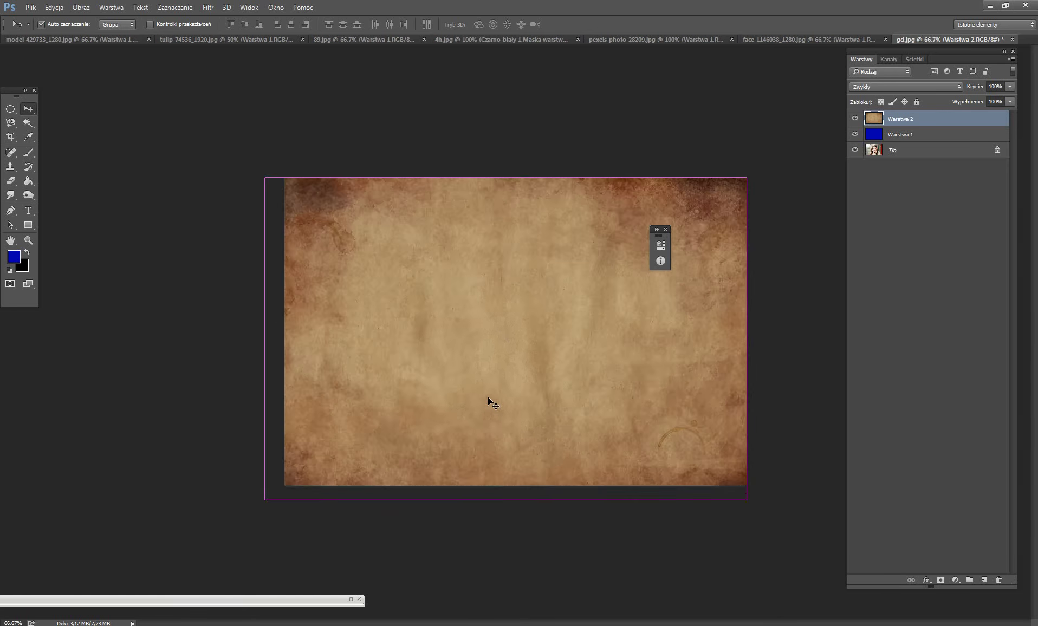
{"action": "key", "text": "ctrl+plus"}
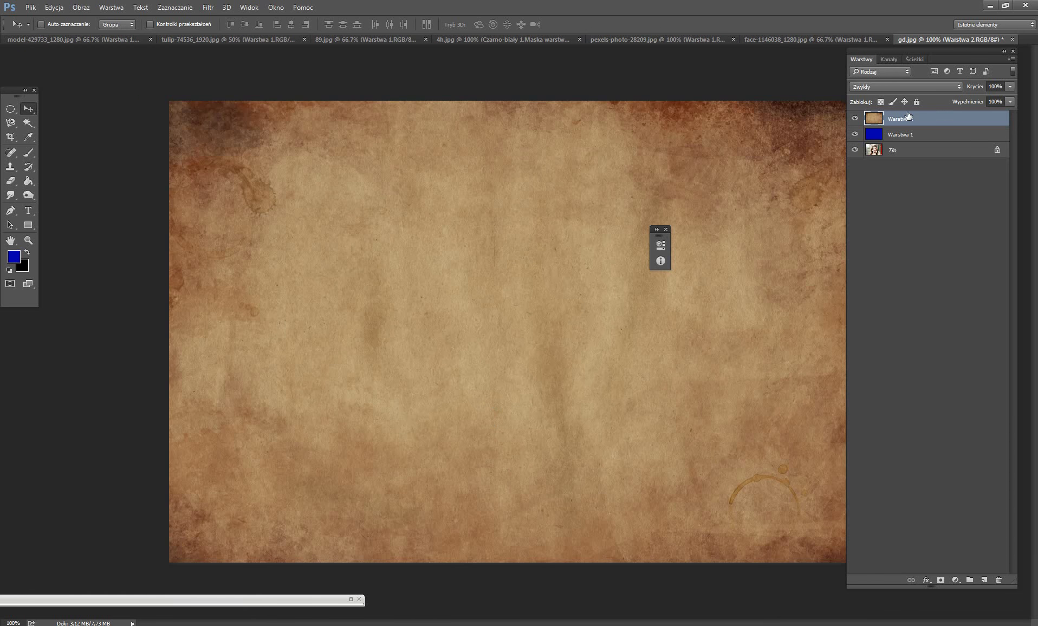
{"action": "left_click", "coordinate": [896, 86]}
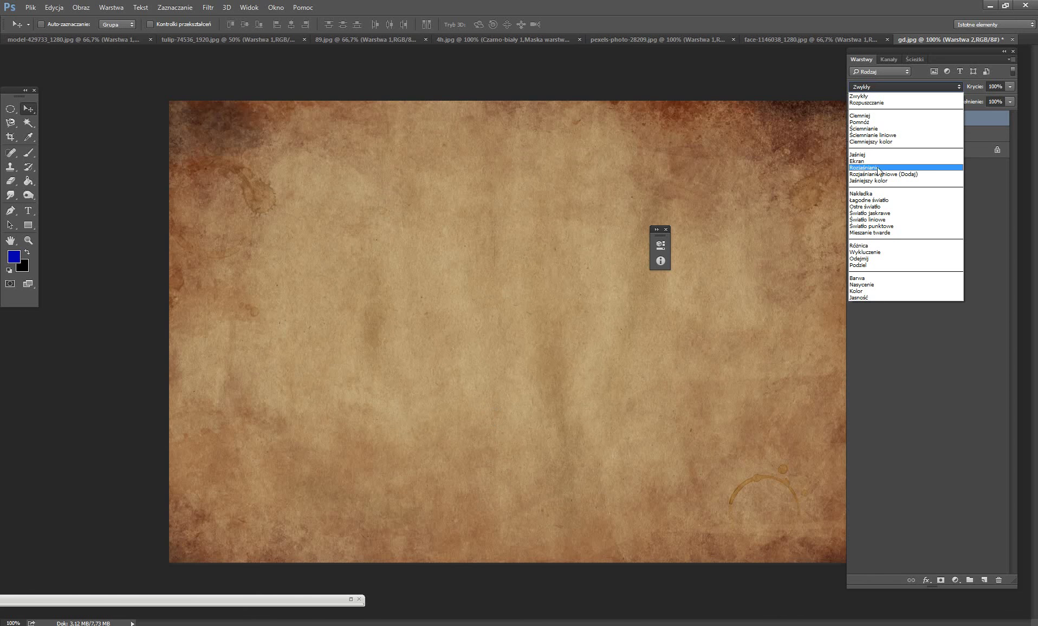
{"action": "left_click", "coordinate": [872, 122]}
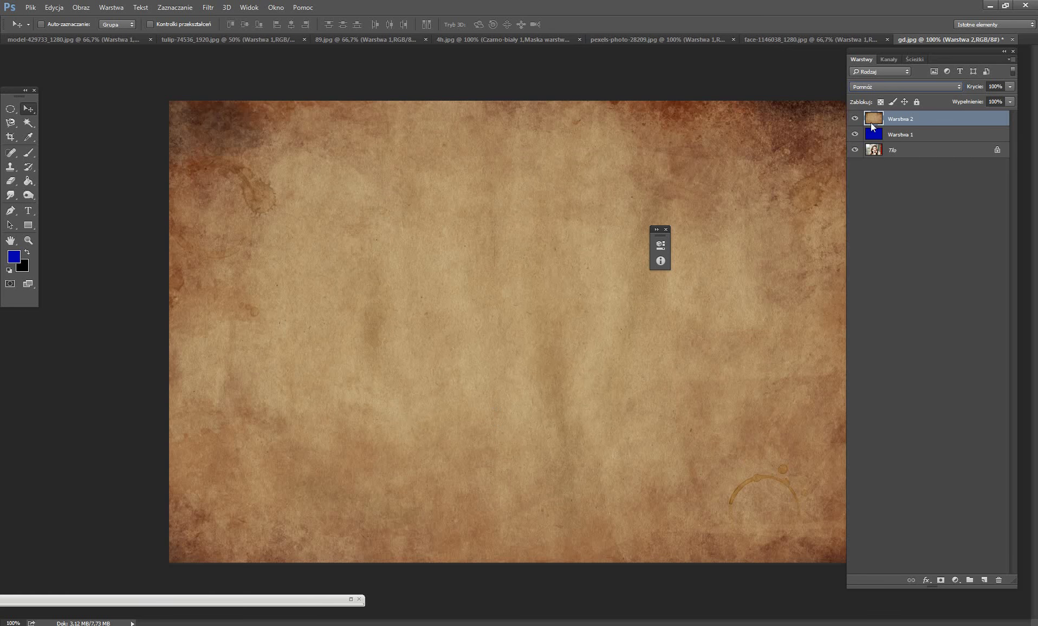
{"action": "left_click", "coordinate": [1011, 87]}
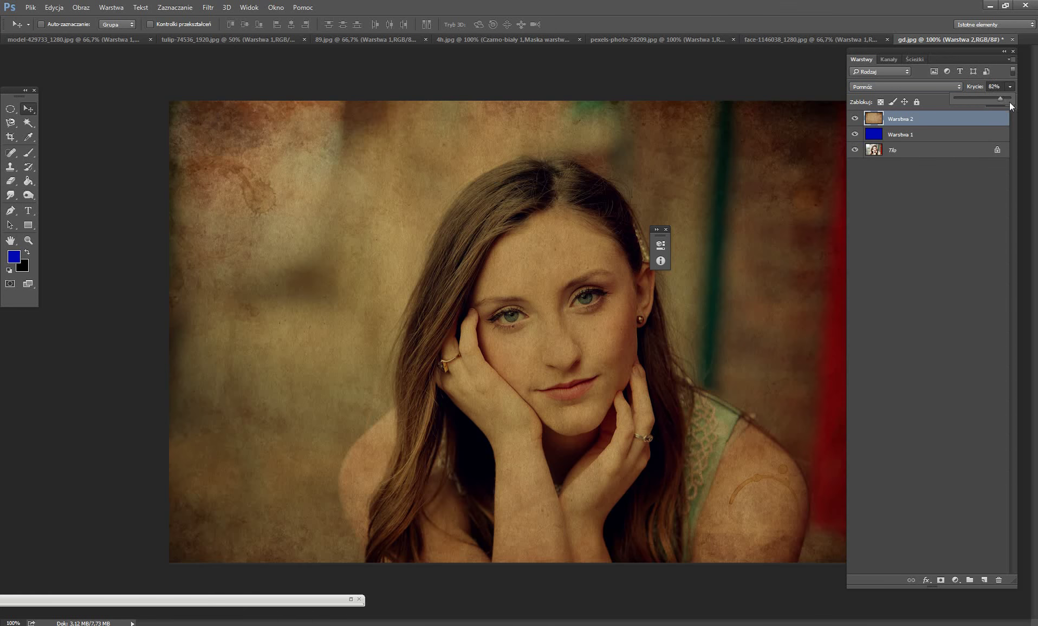
{"action": "left_click_drag", "start_coordinate": [1011, 100], "coordinate": [985, 101]}
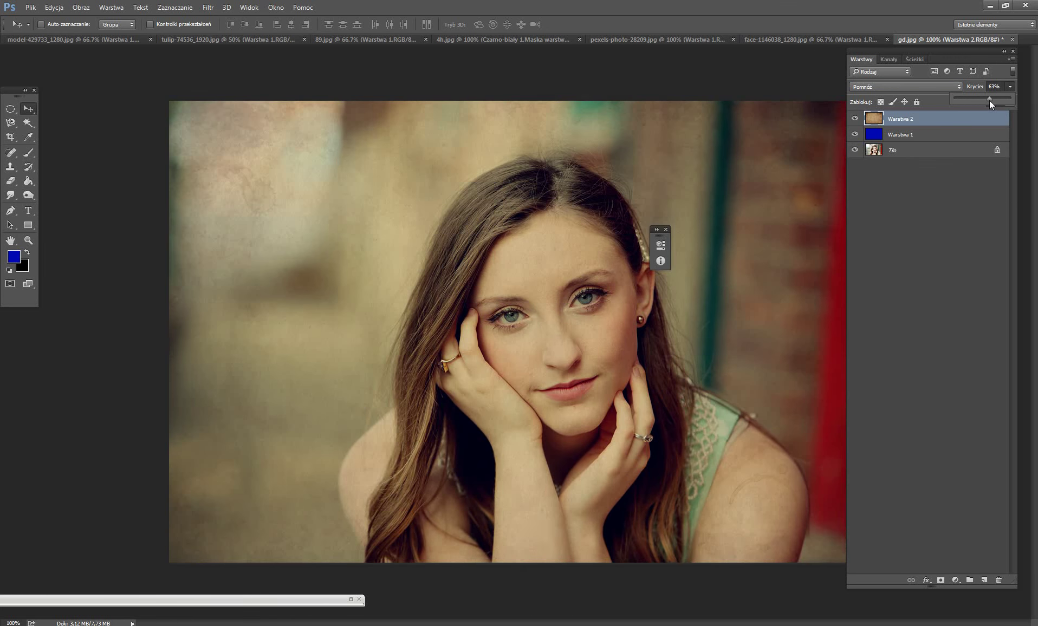
{"action": "key", "text": "ctrl+minus"}
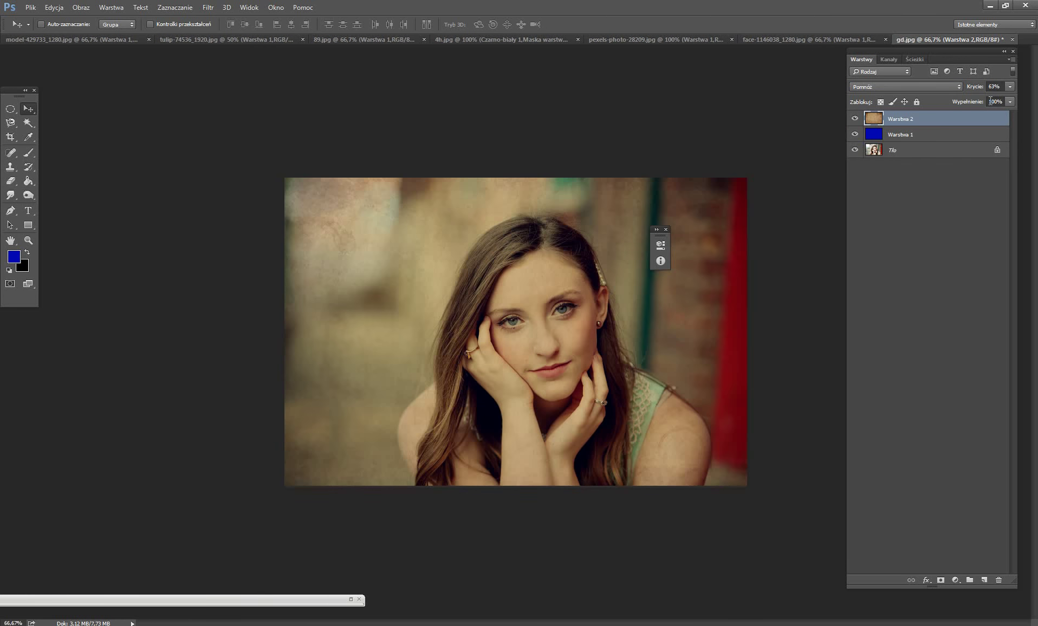
{"action": "left_click", "coordinate": [856, 119]}
Create a new 1000 × 800 px document from the File (Plik) menu
{"action": "left_click", "coordinate": [30, 7]}
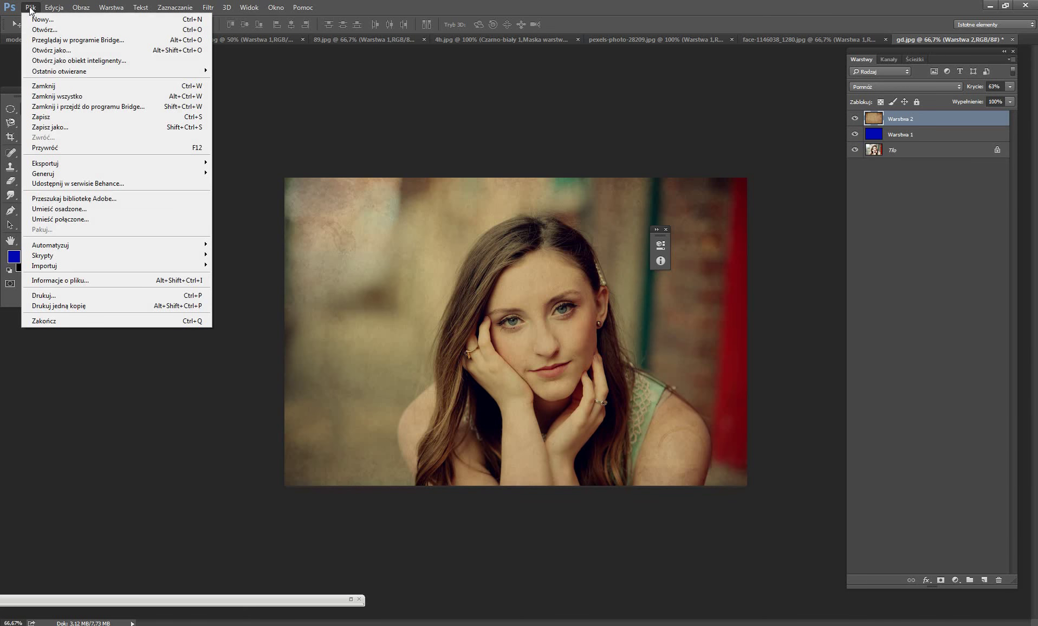
{"action": "left_click", "coordinate": [37, 19]}
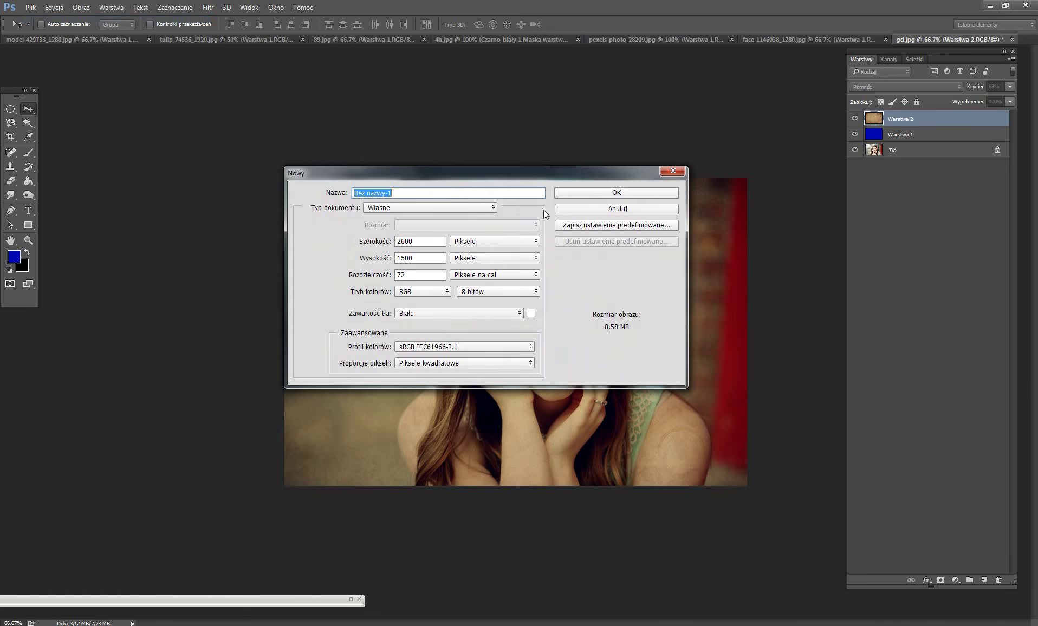
{"action": "left_click", "coordinate": [429, 239]}
{"action": "type", "text": "1"}
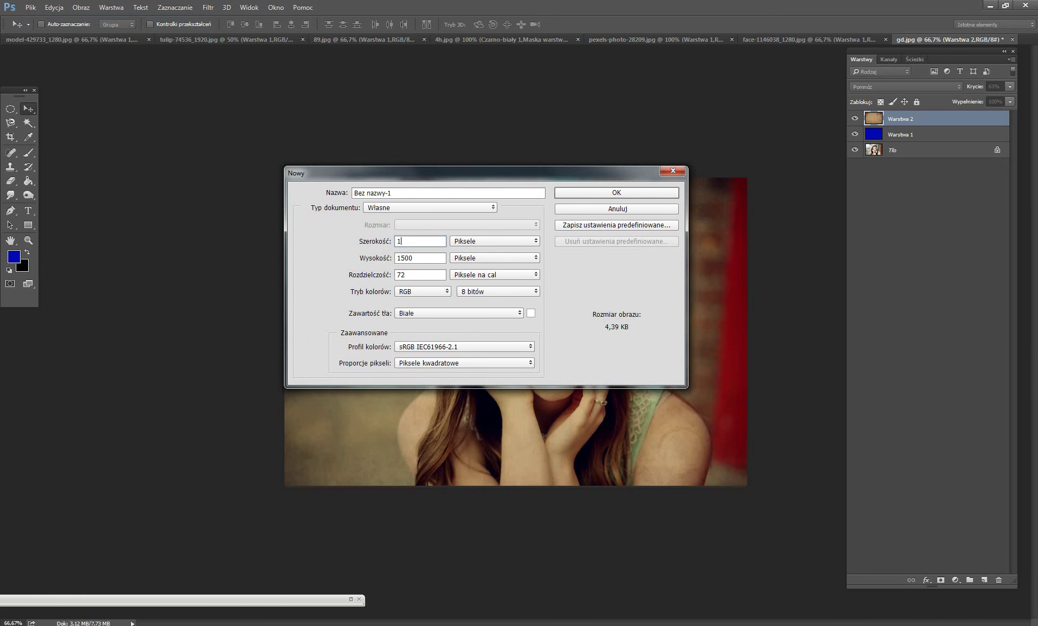
{"action": "type", "text": "000"}
{"action": "key", "text": "Tab"}
{"action": "type", "text": "80"}
{"action": "type", "text": "0"}
{"action": "left_click", "coordinate": [612, 194]}
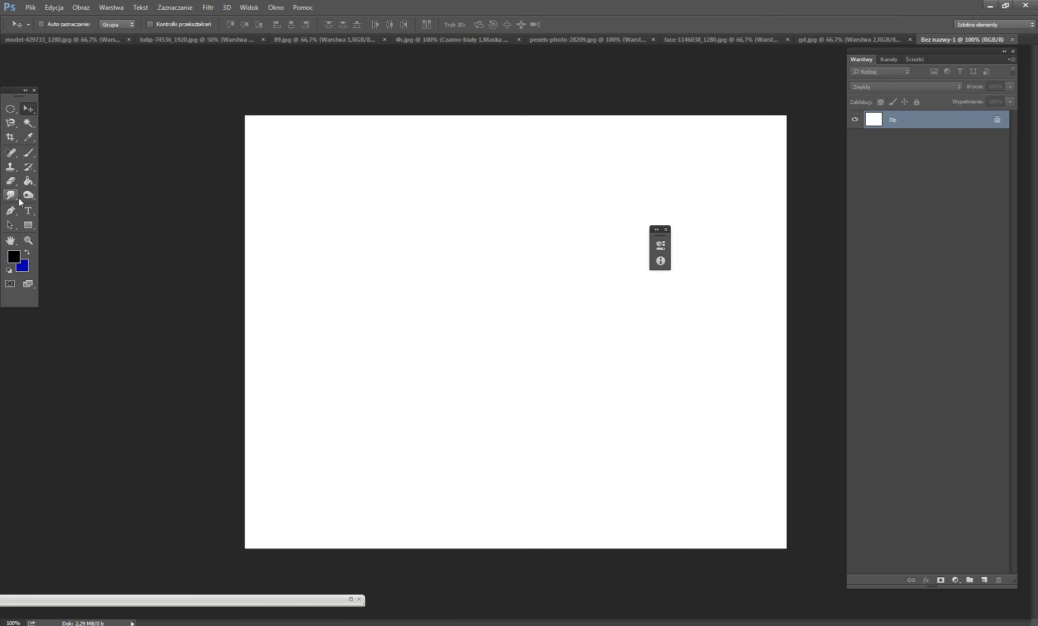
{"action": "left_click", "coordinate": [29, 181]}
Fill the canvas black with the Paint Bucket, then make white the foreground colour
{"action": "left_click", "coordinate": [377, 229]}
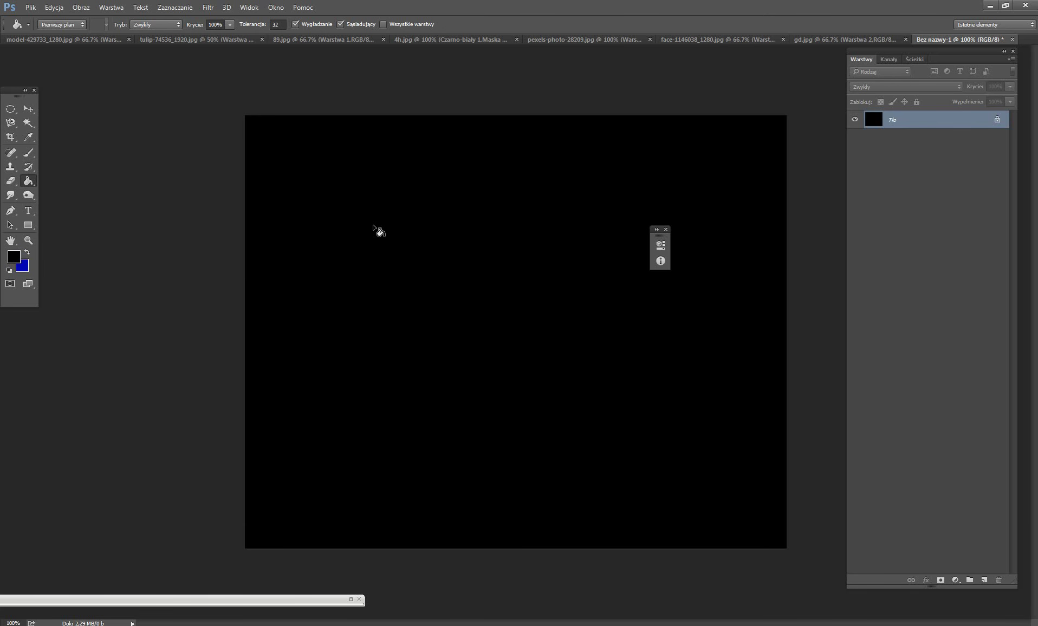
{"action": "left_click", "coordinate": [9, 270]}
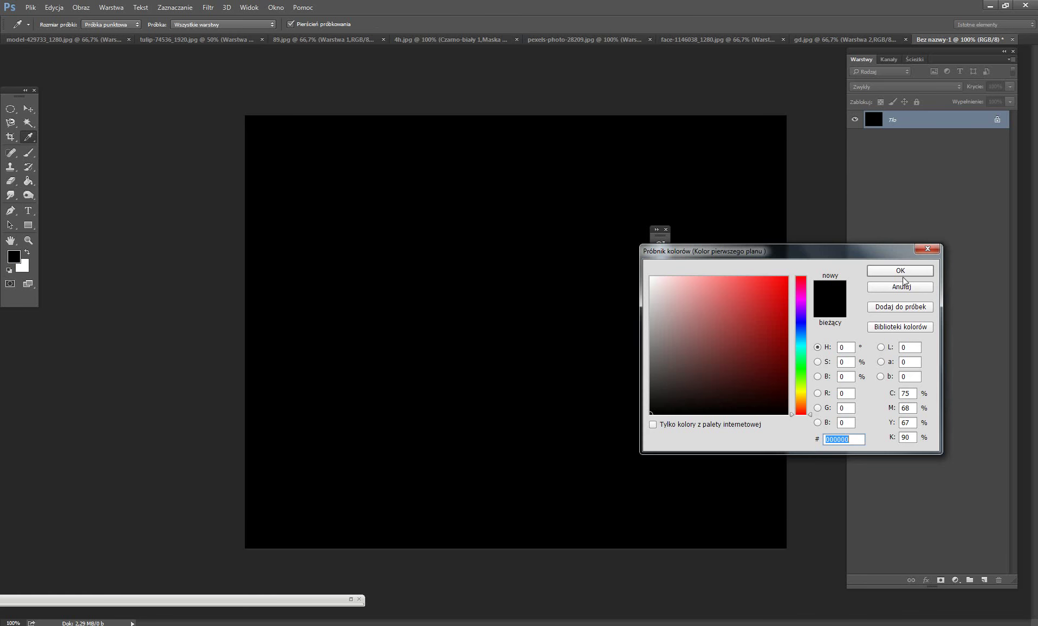
{"action": "left_click", "coordinate": [900, 271]}
{"action": "left_click", "coordinate": [28, 252]}
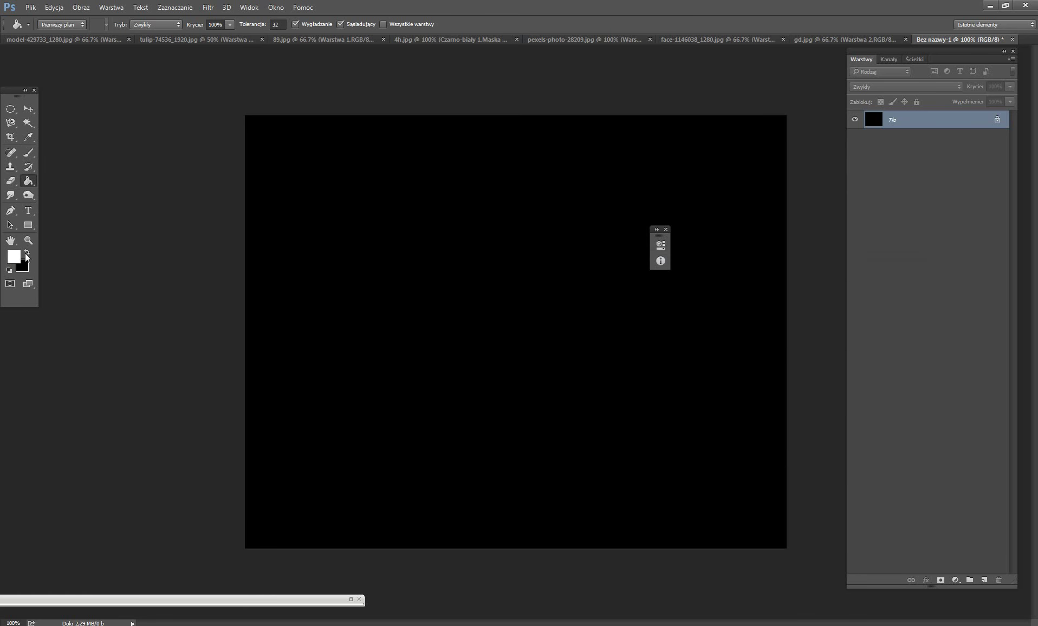
{"action": "left_click", "coordinate": [28, 211]}
Draw a text box across the canvas, type 'ne' and set it to 200 pt
{"action": "left_click_drag", "start_coordinate": [296, 200], "coordinate": [717, 421]}
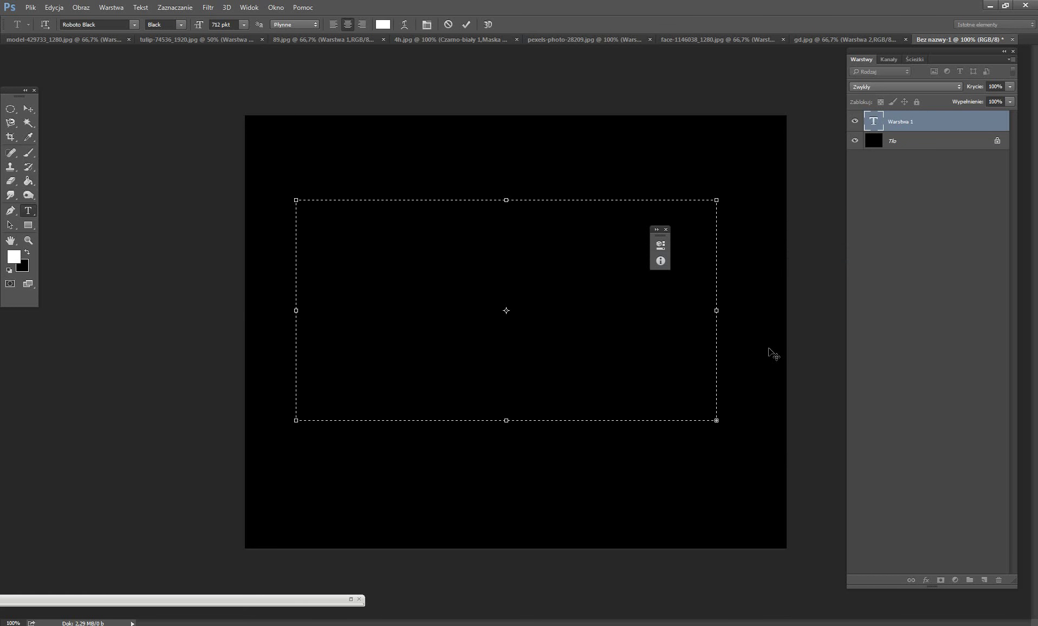
{"action": "left_click_drag", "start_coordinate": [718, 422], "coordinate": [829, 509]}
{"action": "type", "text": "ne"}
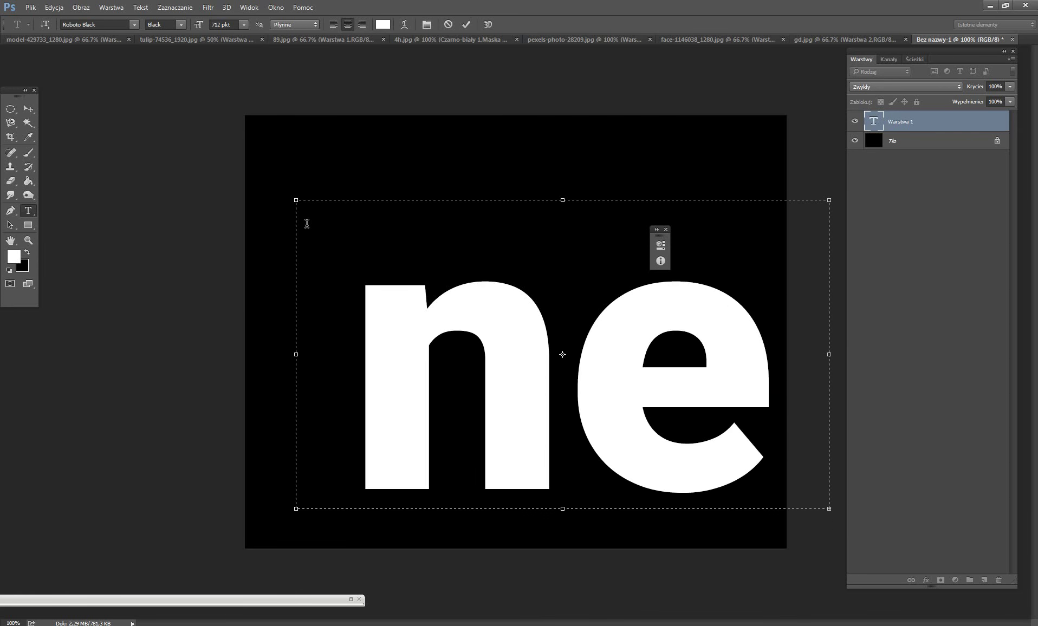
{"action": "key", "text": "ctrl+a"}
{"action": "left_click", "coordinate": [218, 25]}
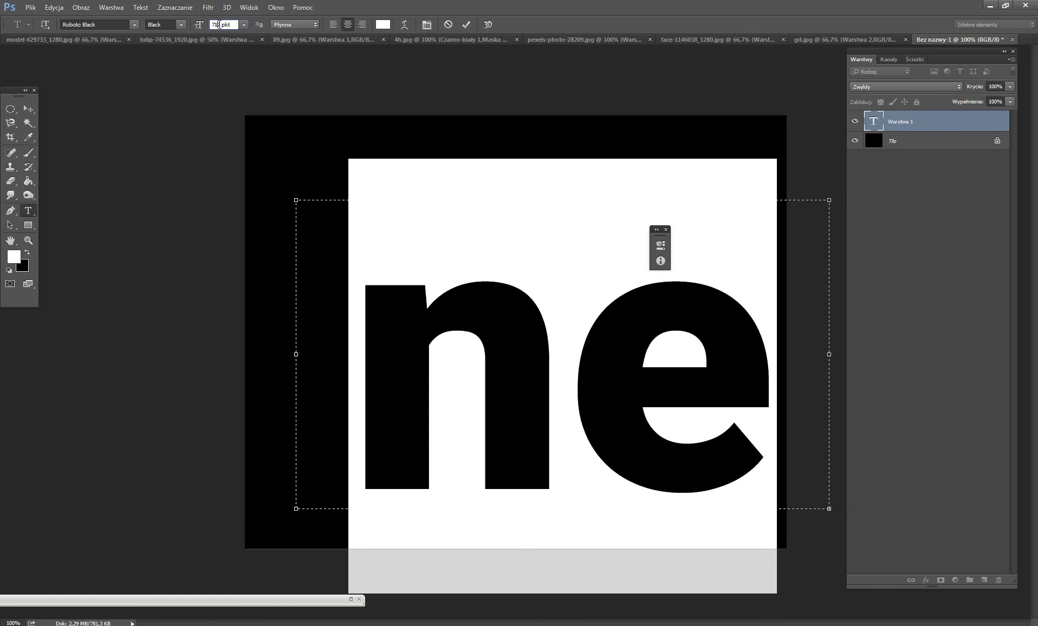
{"action": "type", "text": "200"}
{"action": "key", "text": "Return"}
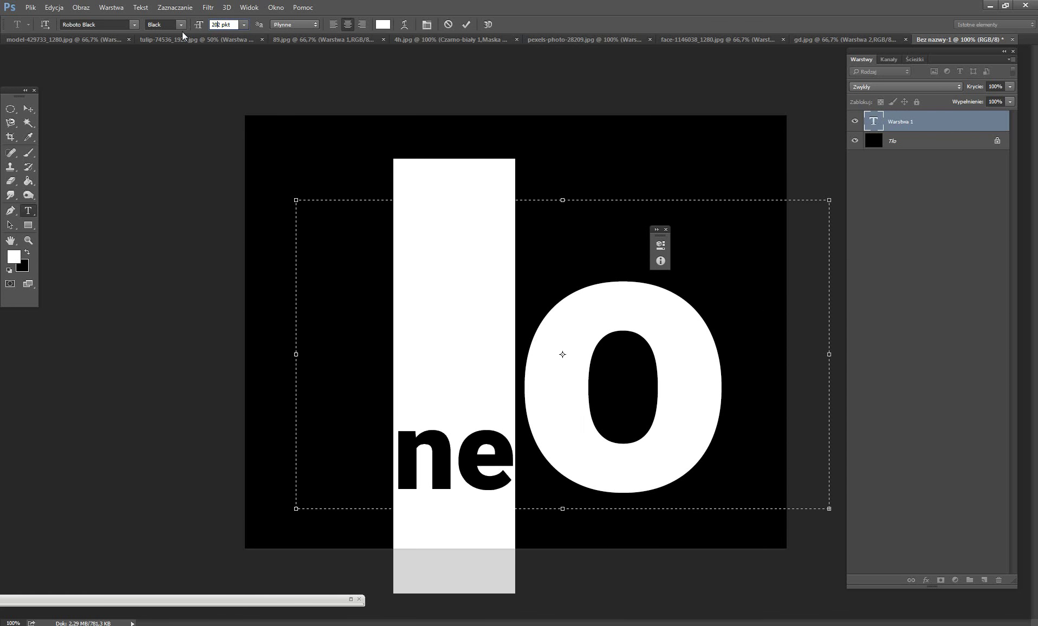
Correct the text to read 'neon', commit it, and move it to the canvas centre
{"action": "left_click_drag", "start_coordinate": [688, 302], "coordinate": [592, 327]}
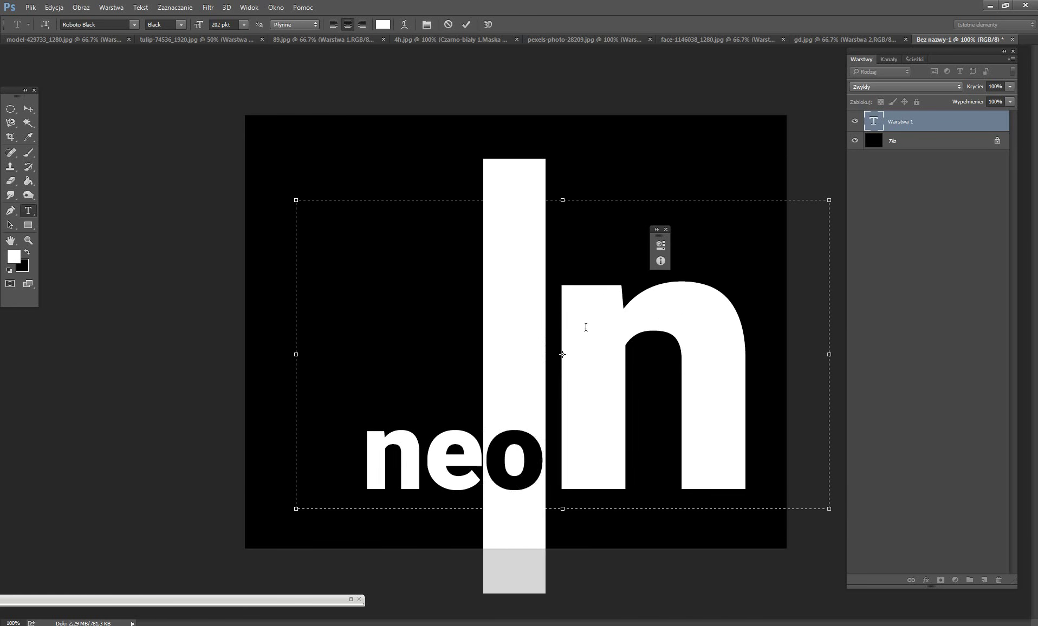
{"action": "key", "text": "BackSpace"}
{"action": "left_click_drag", "start_coordinate": [714, 374], "coordinate": [551, 367]}
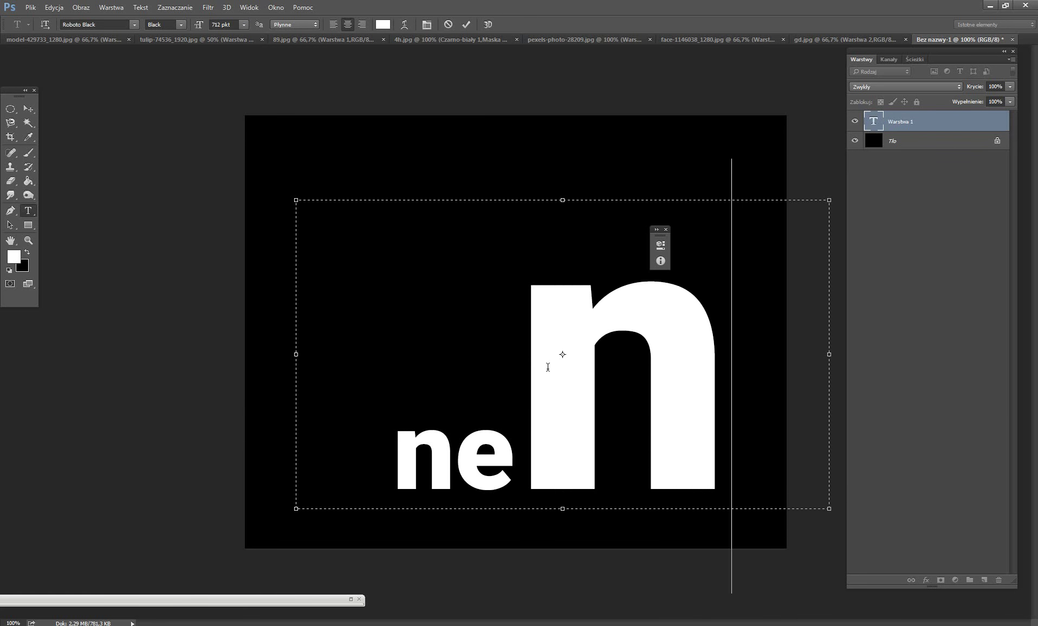
{"action": "type", "text": "o"}
{"action": "left_click_drag", "start_coordinate": [703, 383], "coordinate": [553, 380]}
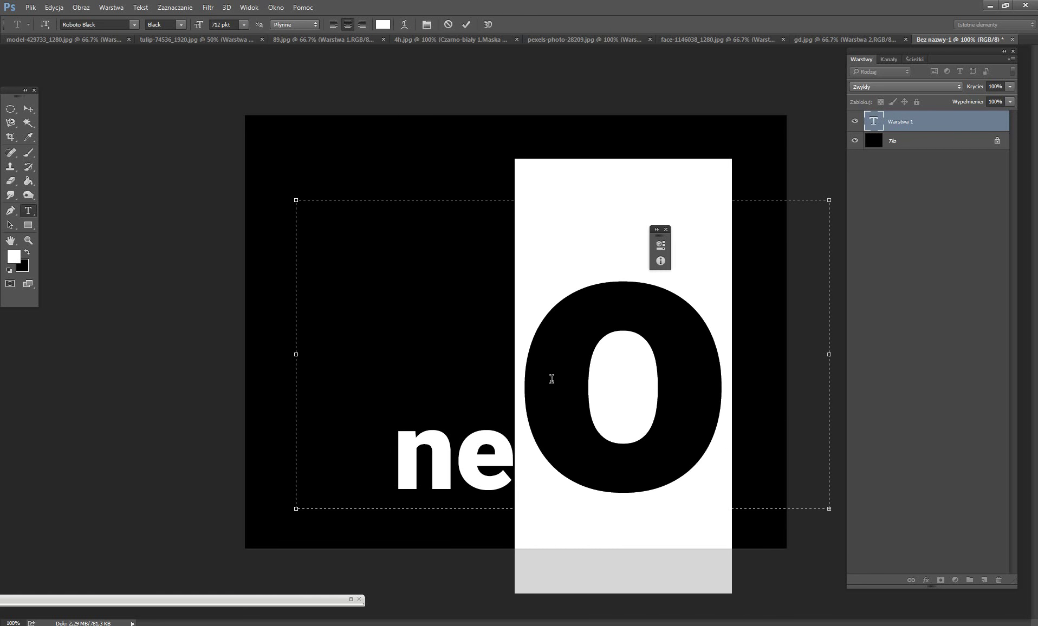
{"action": "type", "text": "n"}
{"action": "left_click", "coordinate": [561, 353]}
{"action": "key", "text": "BackSpace"}
{"action": "left_click_drag", "start_coordinate": [677, 427], "coordinate": [520, 411]}
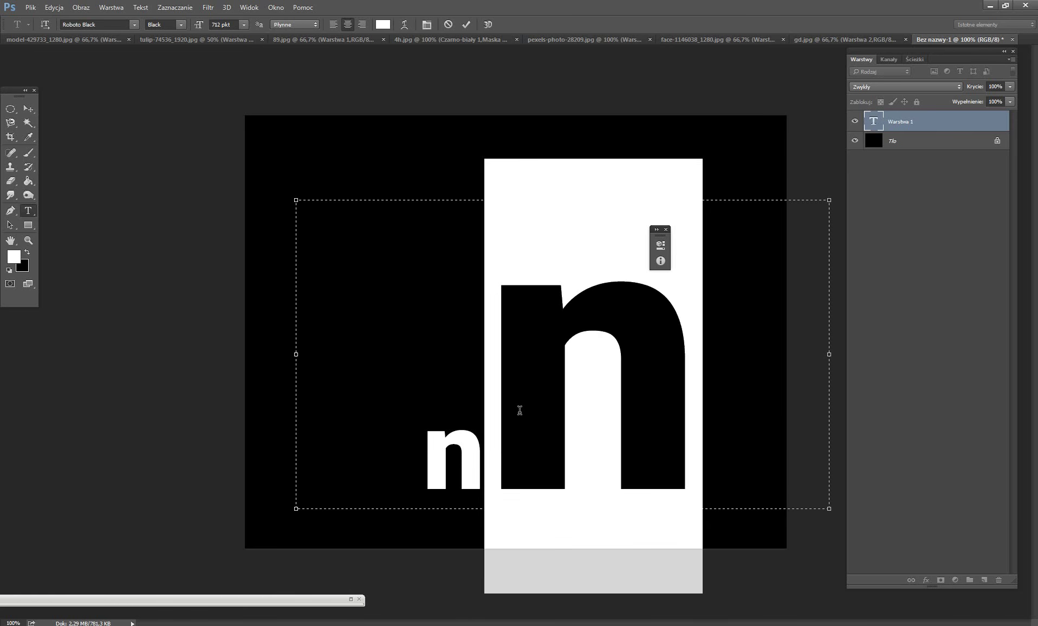
{"action": "key", "text": "BackSpace"}
{"action": "type", "text": "eo"}
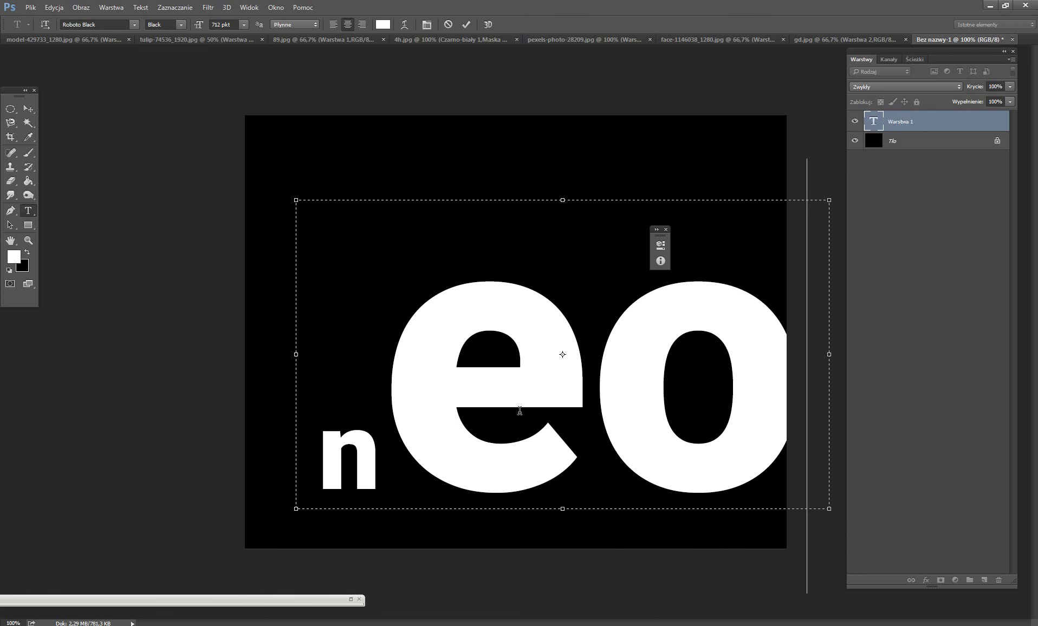
{"action": "key", "text": "BackSpace"}
{"action": "key", "text": "BackSpace"}
{"action": "key", "text": "BackSpace"}
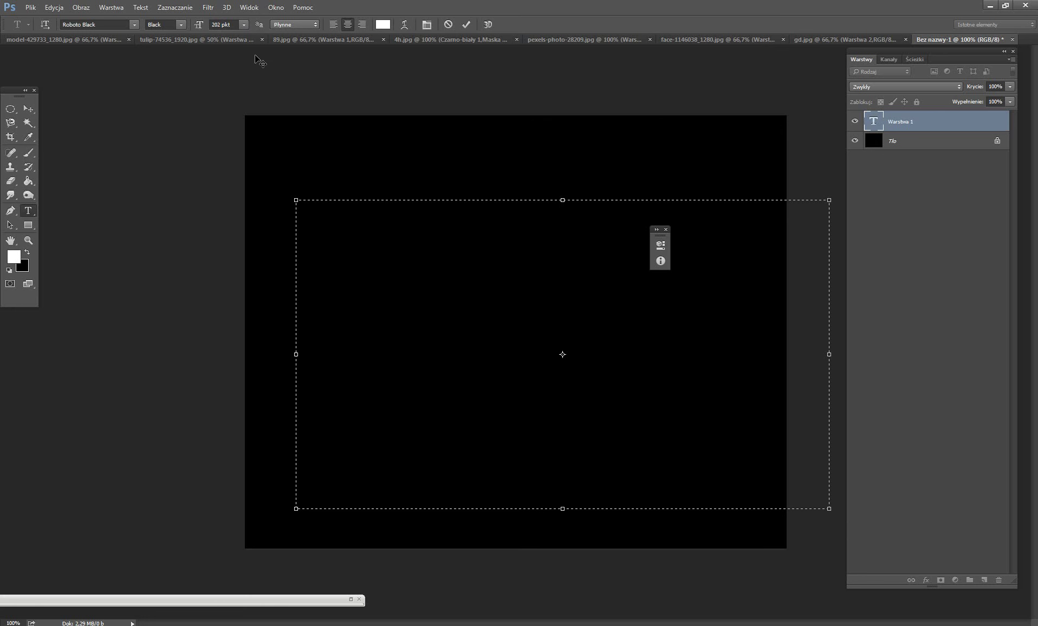
{"action": "type", "text": "n"}
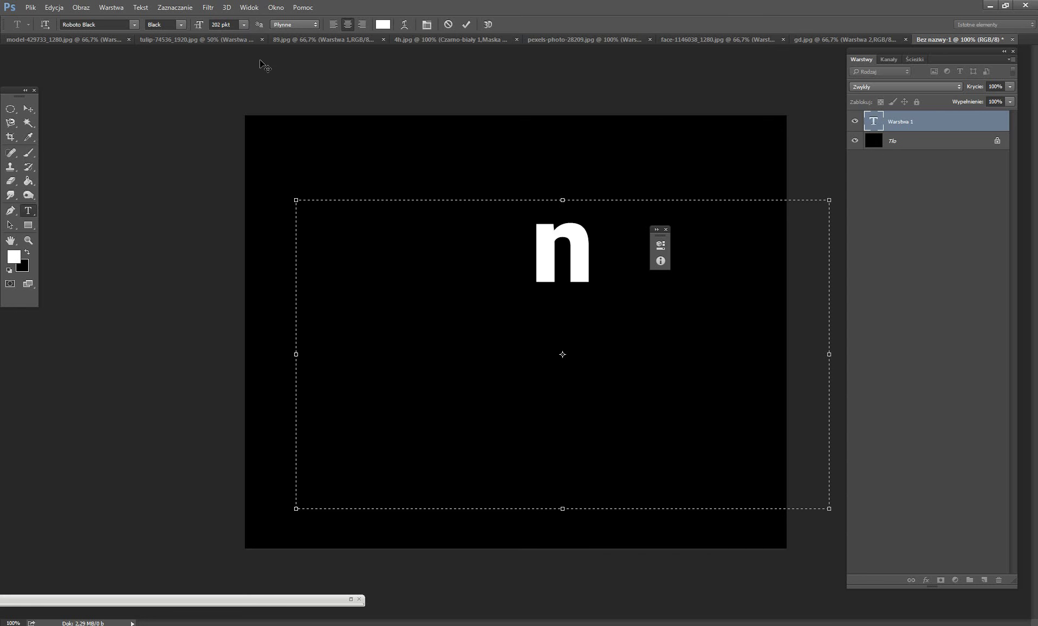
{"action": "type", "text": "e on"}
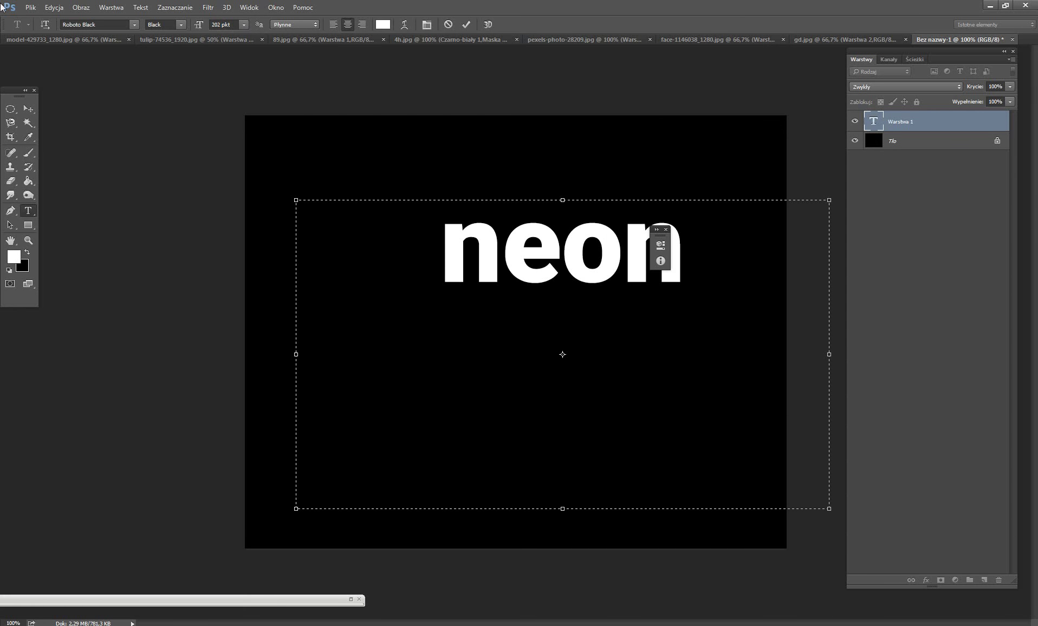
{"action": "left_click", "coordinate": [28, 109]}
{"action": "left_click_drag", "start_coordinate": [513, 216], "coordinate": [469, 294]}
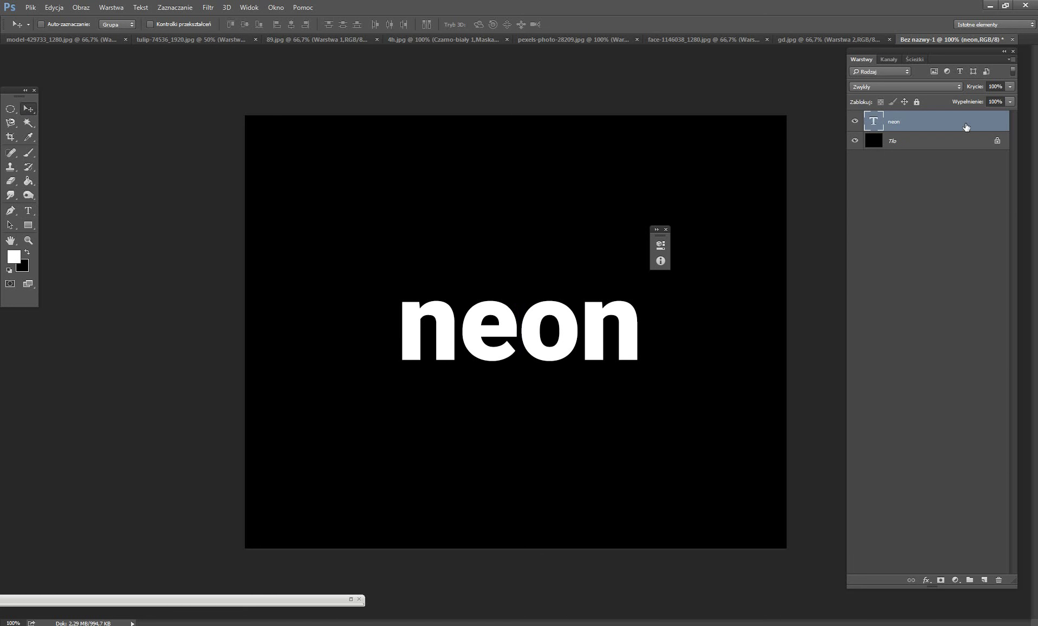
Add an Inner Glow to the neon layer in magenta #d300f9
{"action": "double_click", "coordinate": [966, 126]}
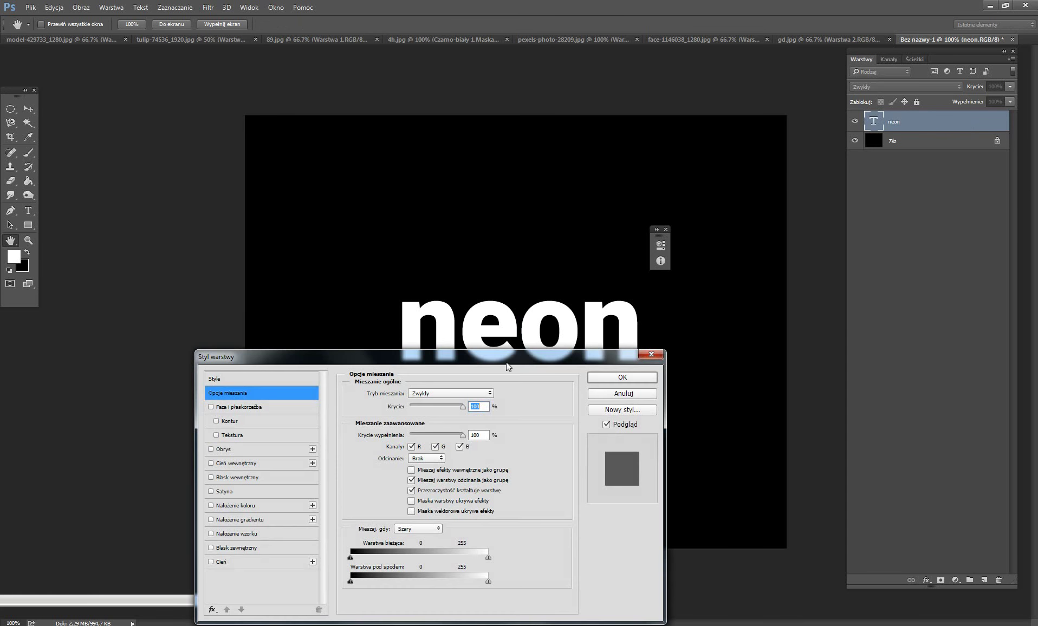
{"action": "left_click_drag", "start_coordinate": [508, 363], "coordinate": [816, 300]}
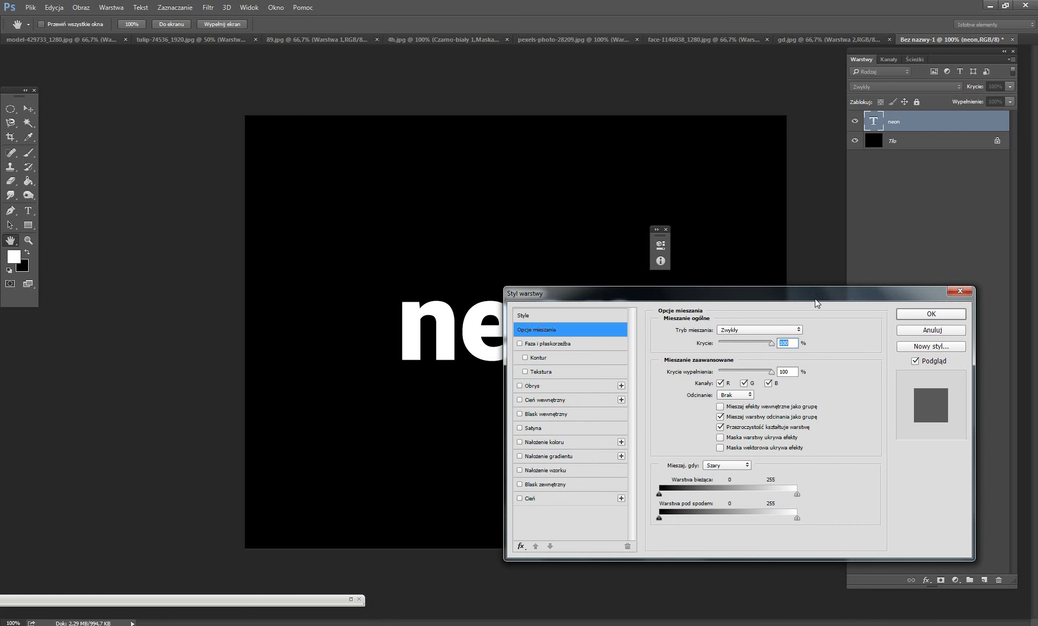
{"action": "left_click", "coordinate": [557, 420]}
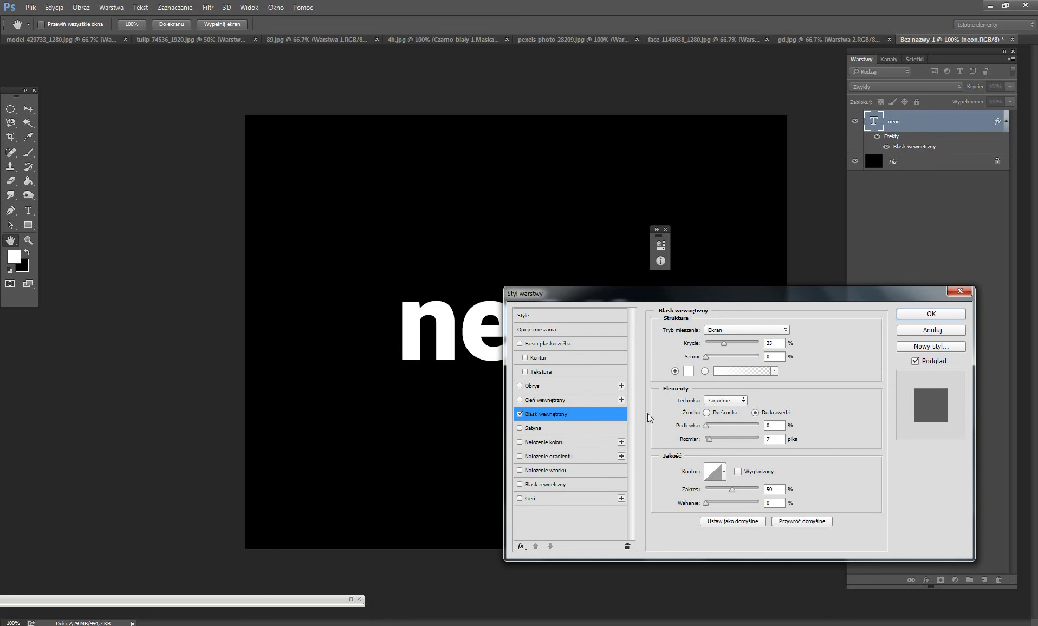
{"action": "left_click", "coordinate": [689, 372]}
{"action": "left_click_drag", "start_coordinate": [739, 347], "coordinate": [786, 279]}
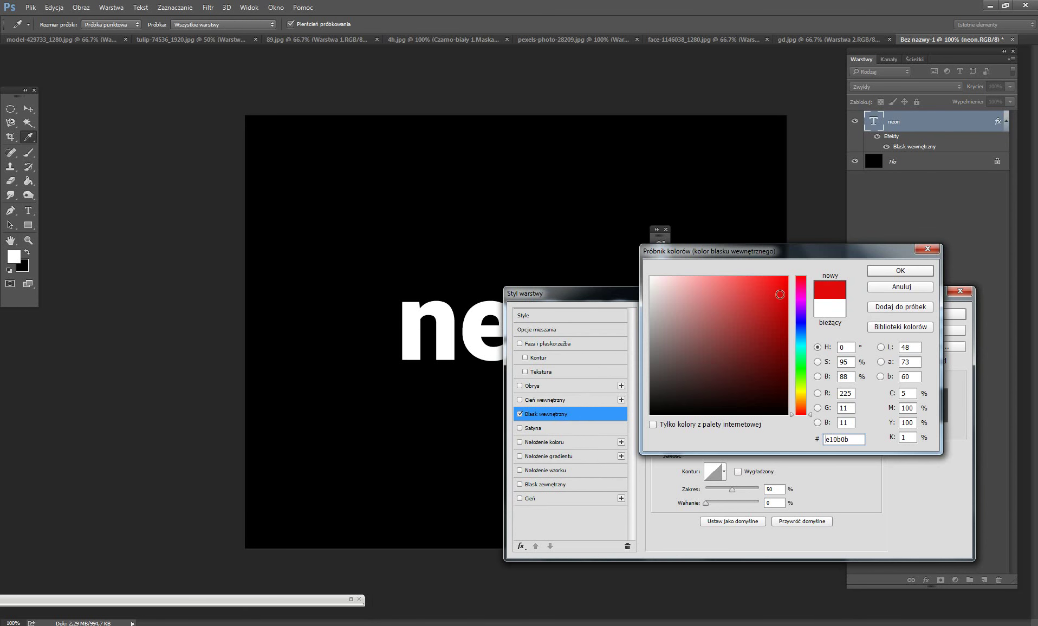
{"action": "left_click", "coordinate": [803, 304]}
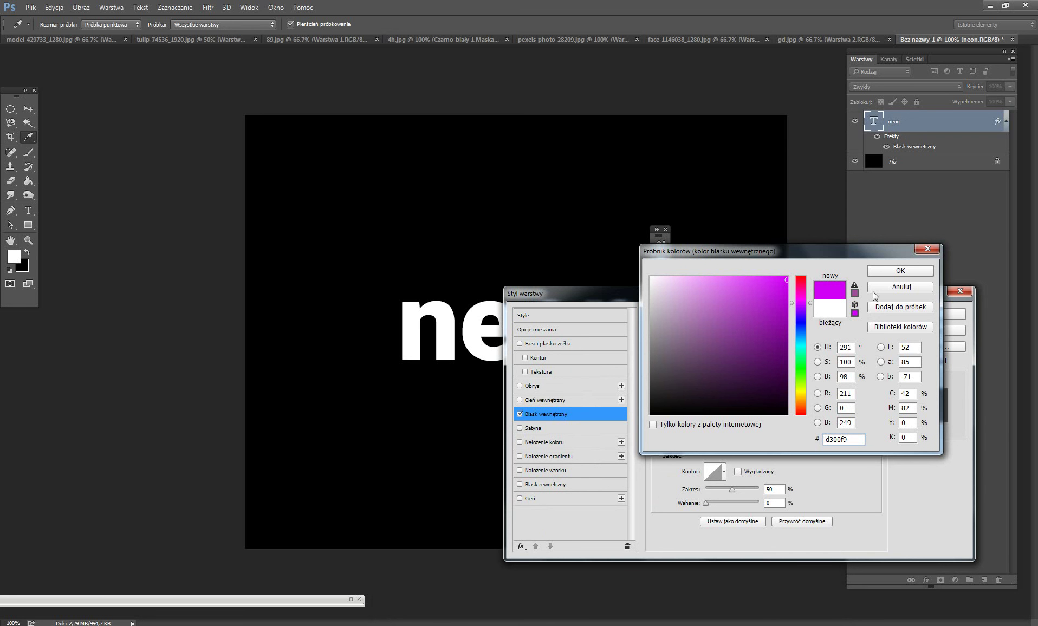
{"action": "left_click", "coordinate": [899, 271]}
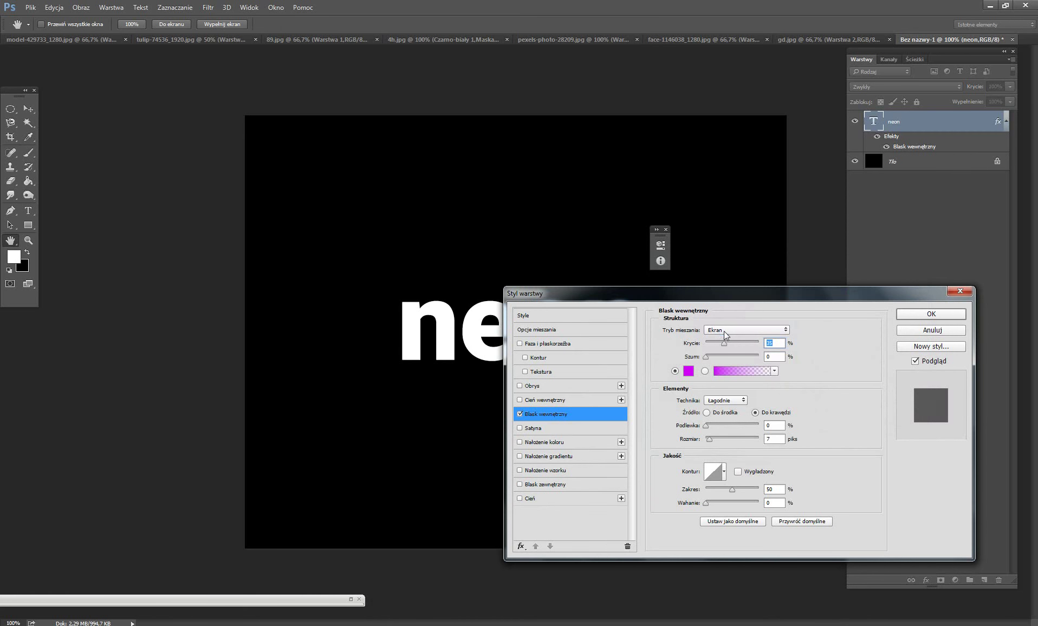
Set the inner glow to Hard Light (Ostre światło) blending and 16 px size
{"action": "left_click", "coordinate": [726, 332]}
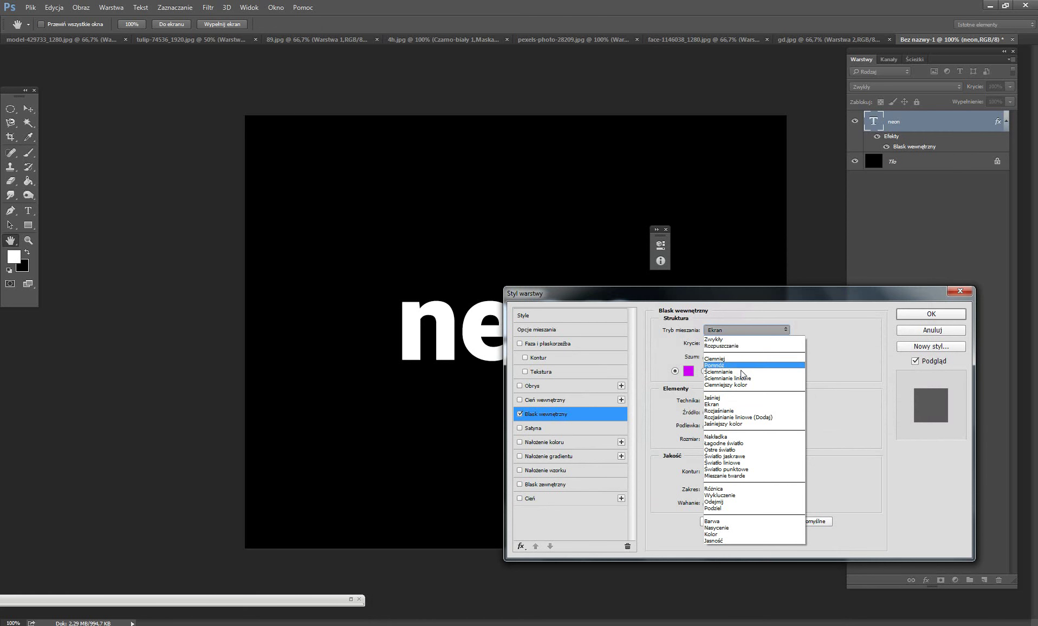
{"action": "left_click", "coordinate": [726, 450]}
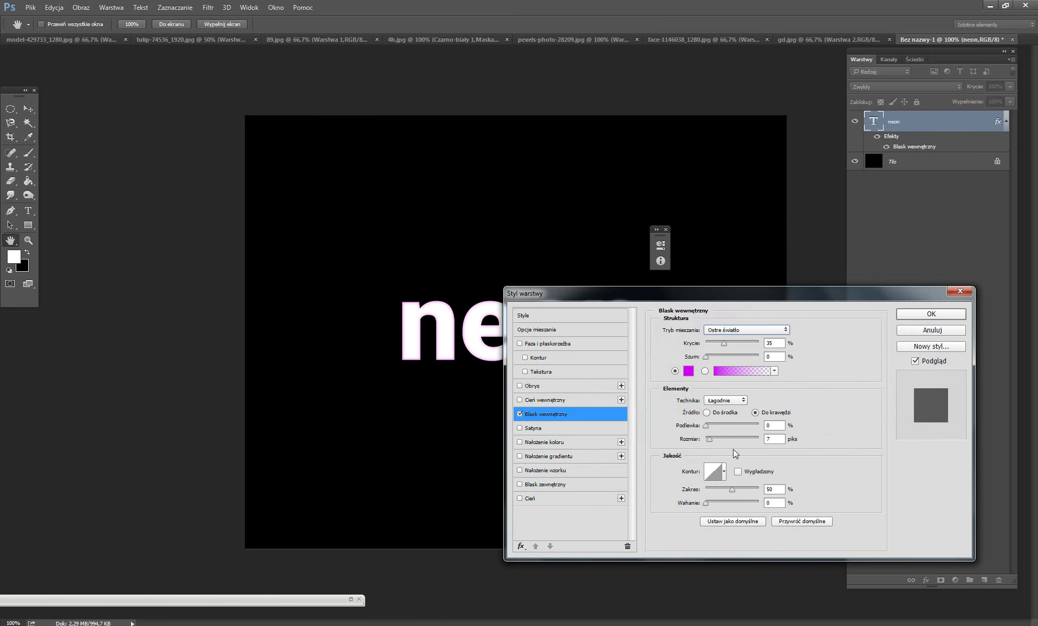
{"action": "mouse_move", "coordinate": [727, 304]}
{"action": "left_mouse_down"}
{"action": "mouse_move", "coordinate": [753, 136]}
{"action": "mouse_move", "coordinate": [789, 133]}
{"action": "left_mouse_up"}
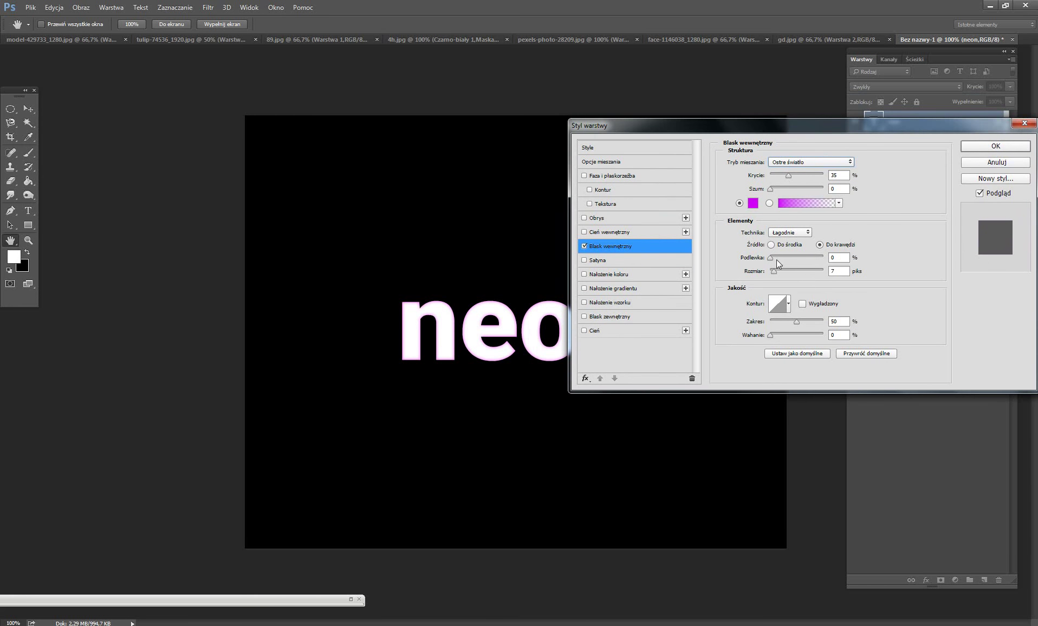
{"action": "left_click_drag", "start_coordinate": [771, 271], "coordinate": [776, 273]}
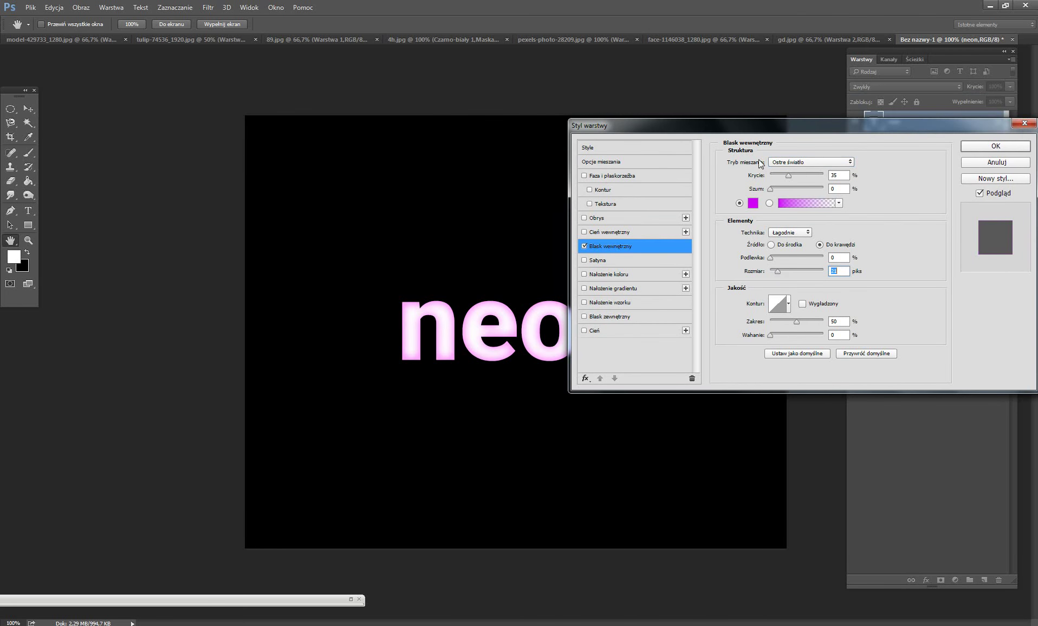
{"action": "mouse_move", "coordinate": [755, 126]}
{"action": "left_mouse_down"}
{"action": "mouse_move", "coordinate": [818, 151]}
{"action": "mouse_move", "coordinate": [728, 173]}
{"action": "left_mouse_up"}
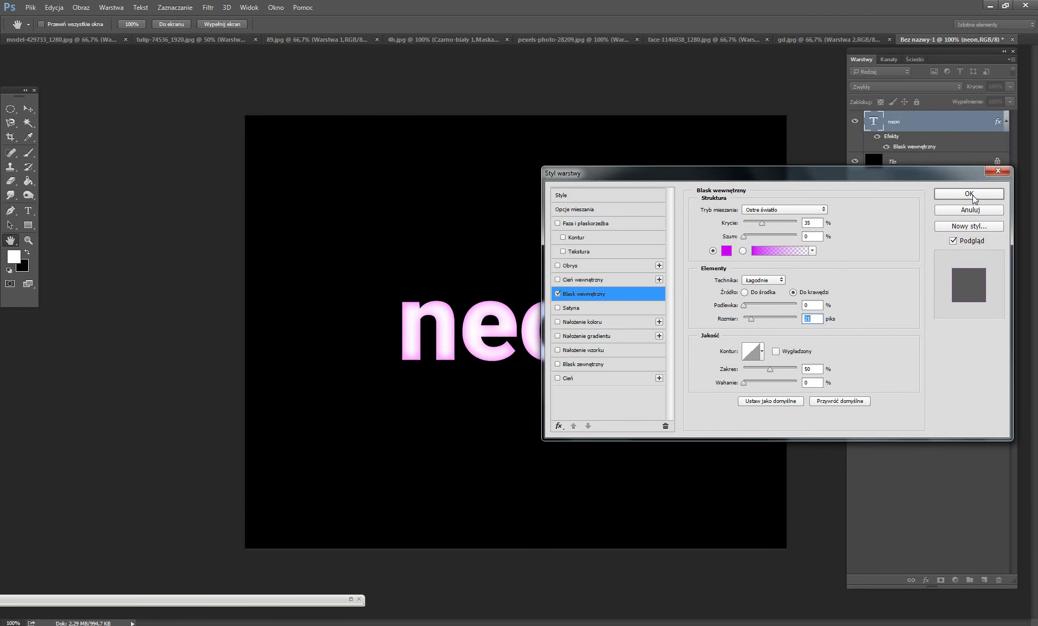
Add an Outer Glow to the neon text in light pink #f29dff
{"action": "left_click", "coordinate": [593, 369]}
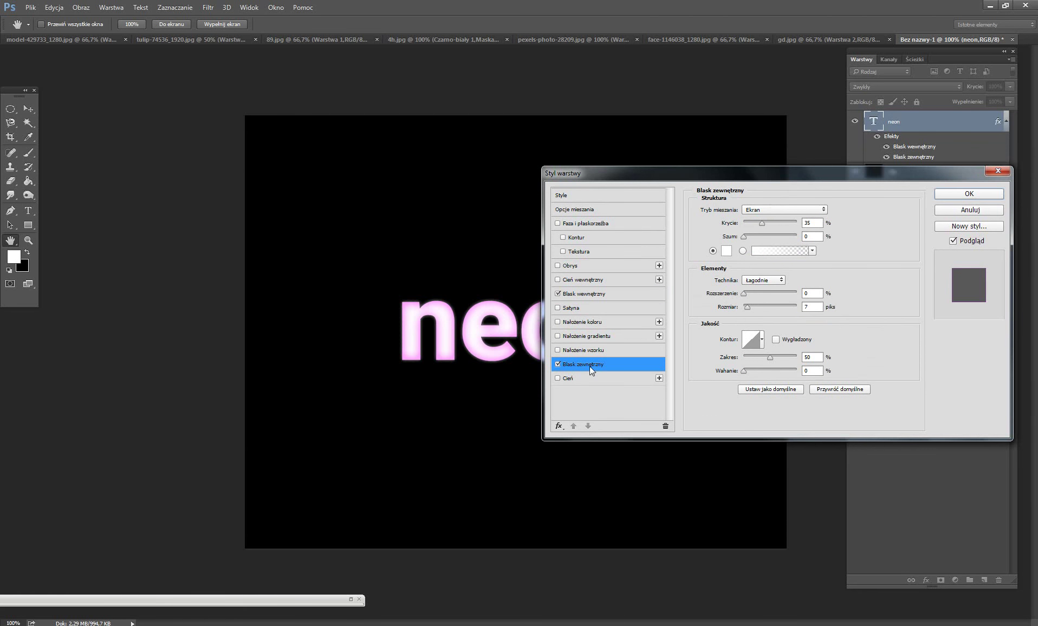
{"action": "left_click", "coordinate": [727, 251]}
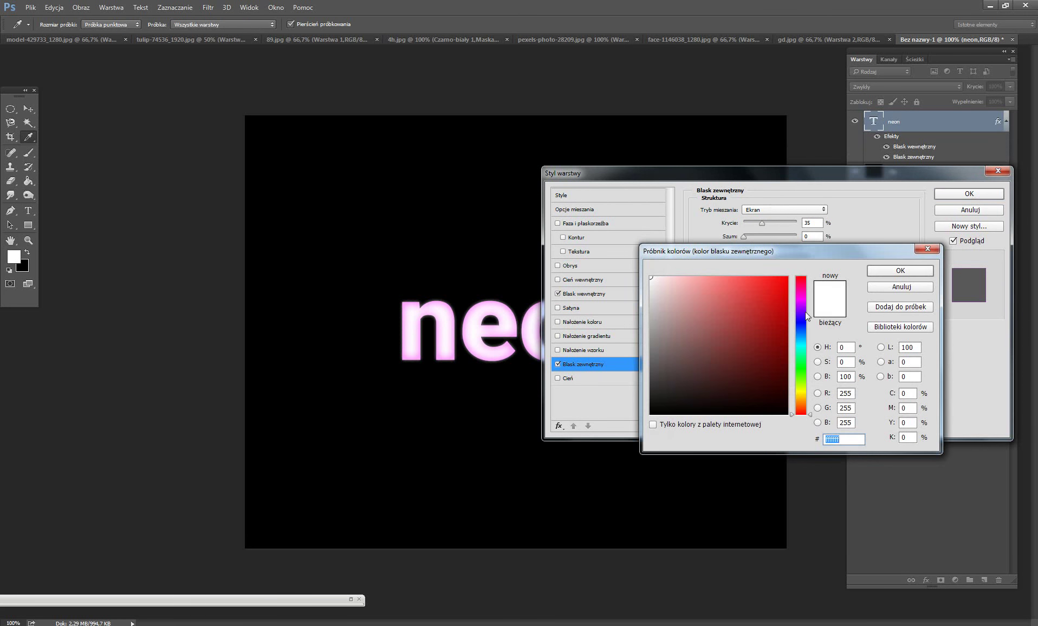
{"action": "left_click_drag", "start_coordinate": [808, 316], "coordinate": [808, 303]}
{"action": "left_click", "coordinate": [724, 292]}
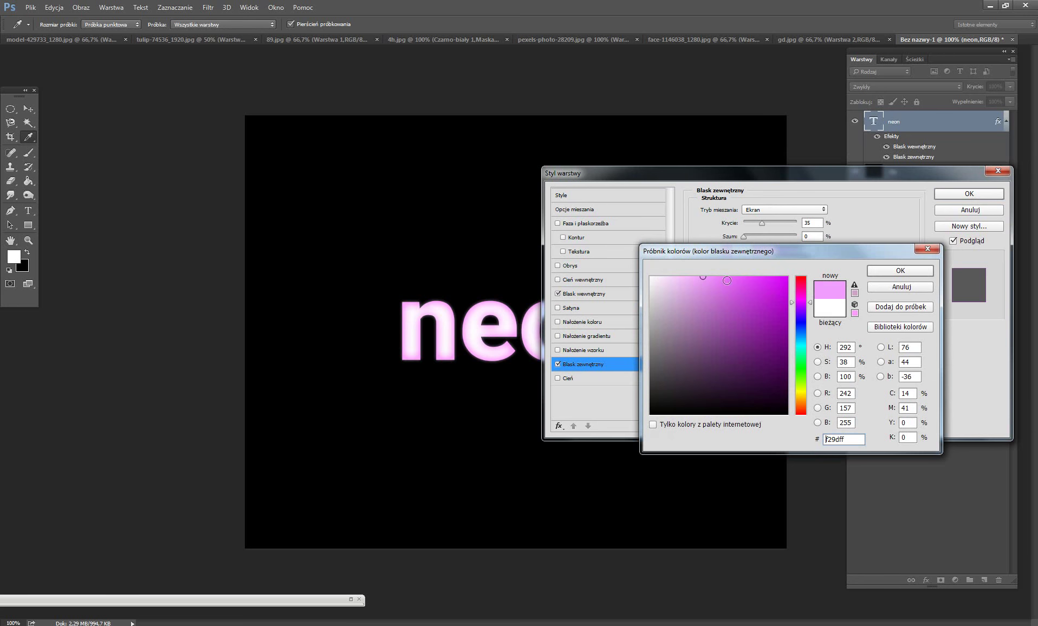
{"action": "left_click", "coordinate": [899, 269]}
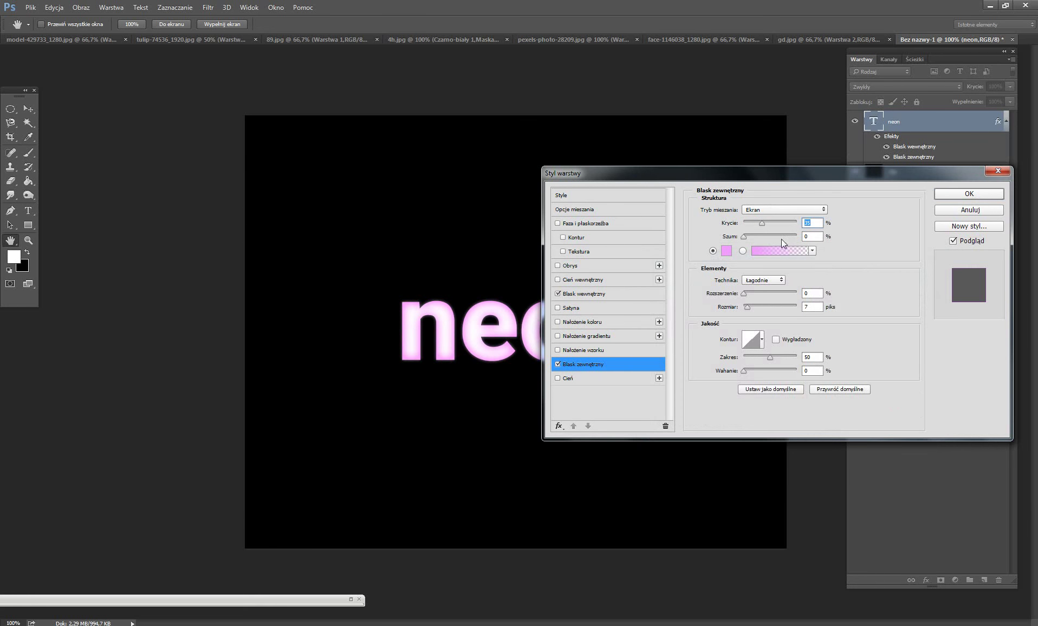
Keep the outer glow in Screen mode, widen it to 109 px, and apply the style
{"action": "left_click", "coordinate": [763, 213]}
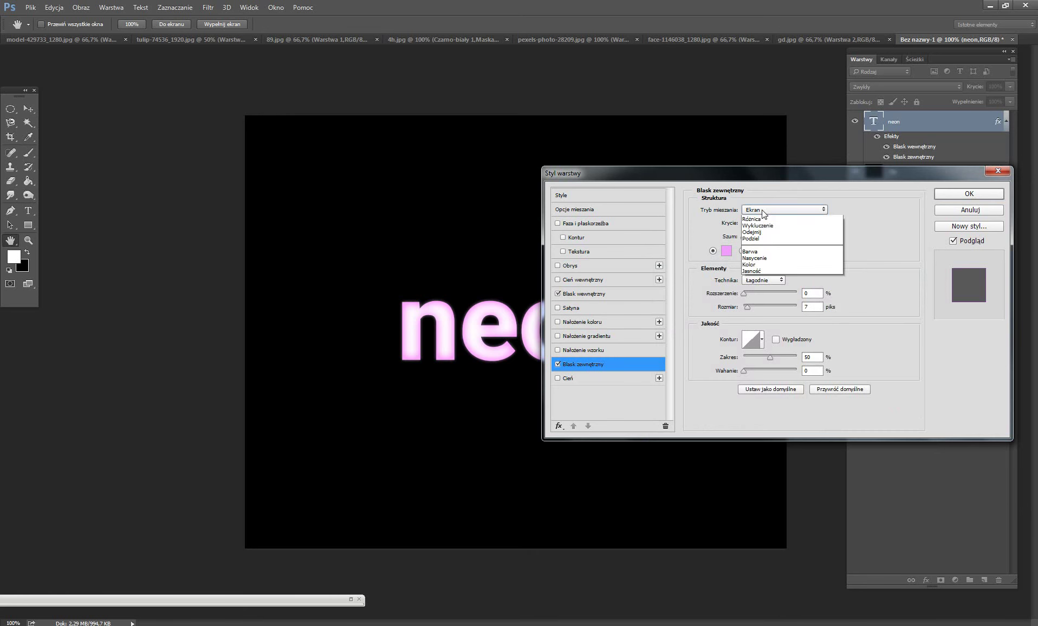
{"action": "left_click", "coordinate": [753, 215]}
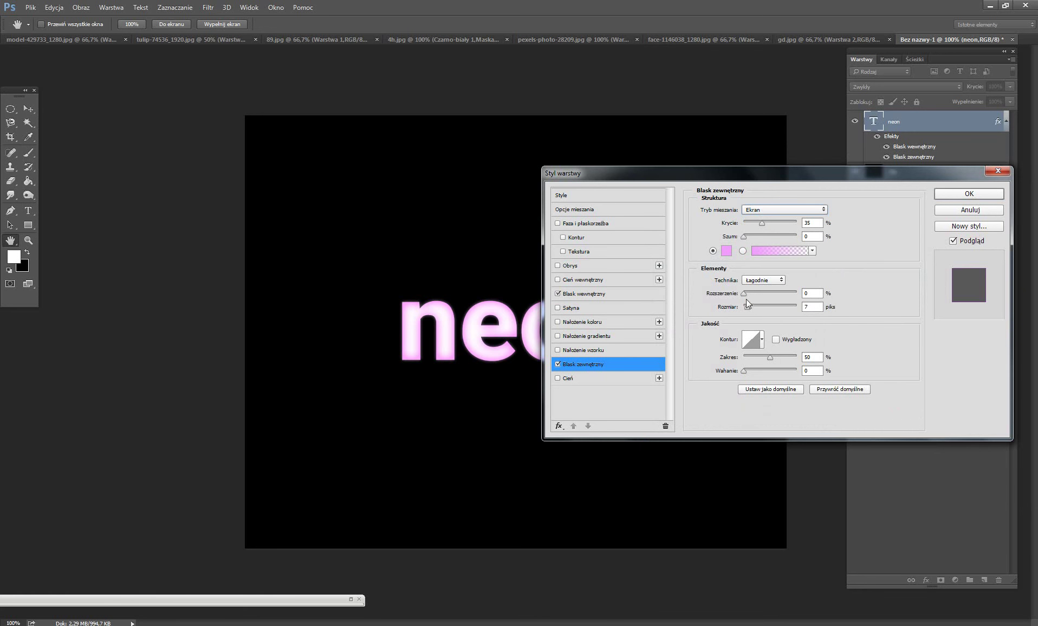
{"action": "mouse_move", "coordinate": [747, 303]}
{"action": "left_mouse_down"}
{"action": "mouse_move", "coordinate": [757, 305]}
{"action": "mouse_move", "coordinate": [749, 295]}
{"action": "mouse_move", "coordinate": [771, 308]}
{"action": "left_mouse_up"}
{"action": "left_click_drag", "start_coordinate": [758, 180], "coordinate": [969, 302]}
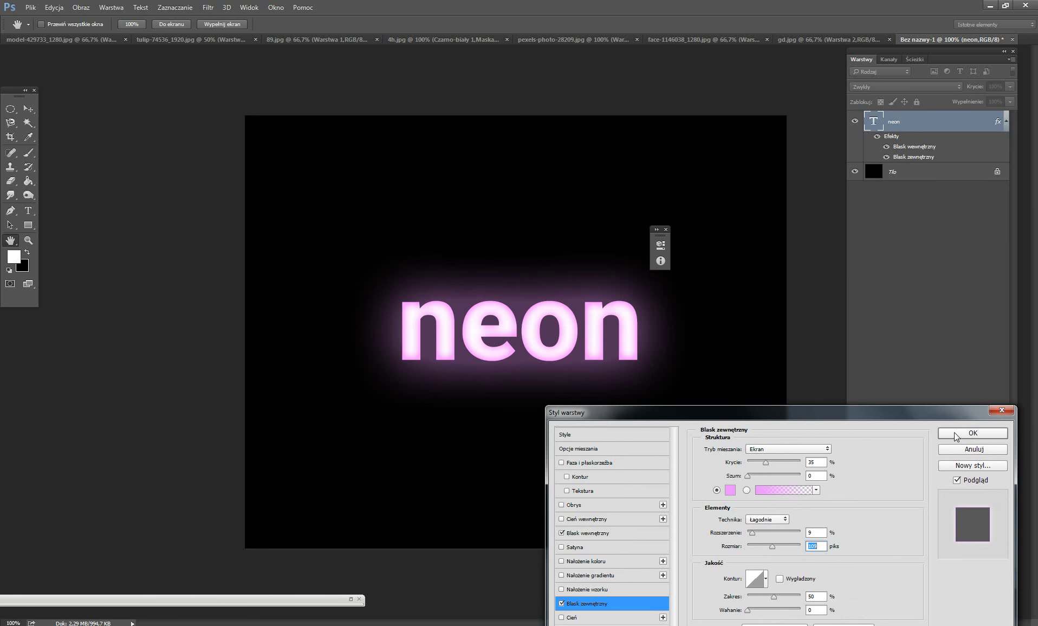
{"action": "left_click", "coordinate": [958, 482]}
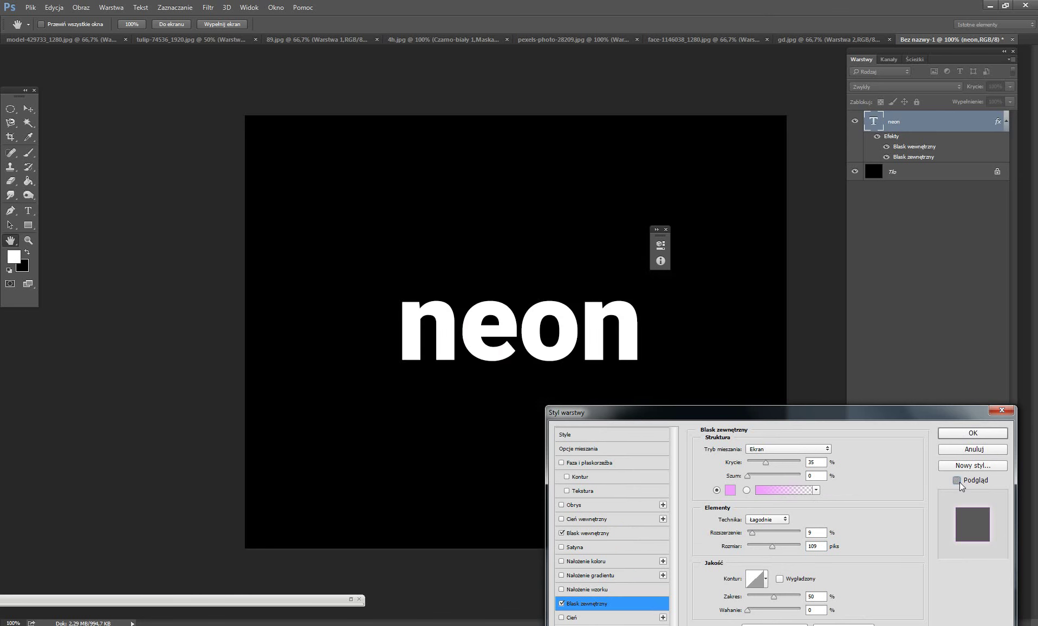
{"action": "left_click", "coordinate": [958, 482]}
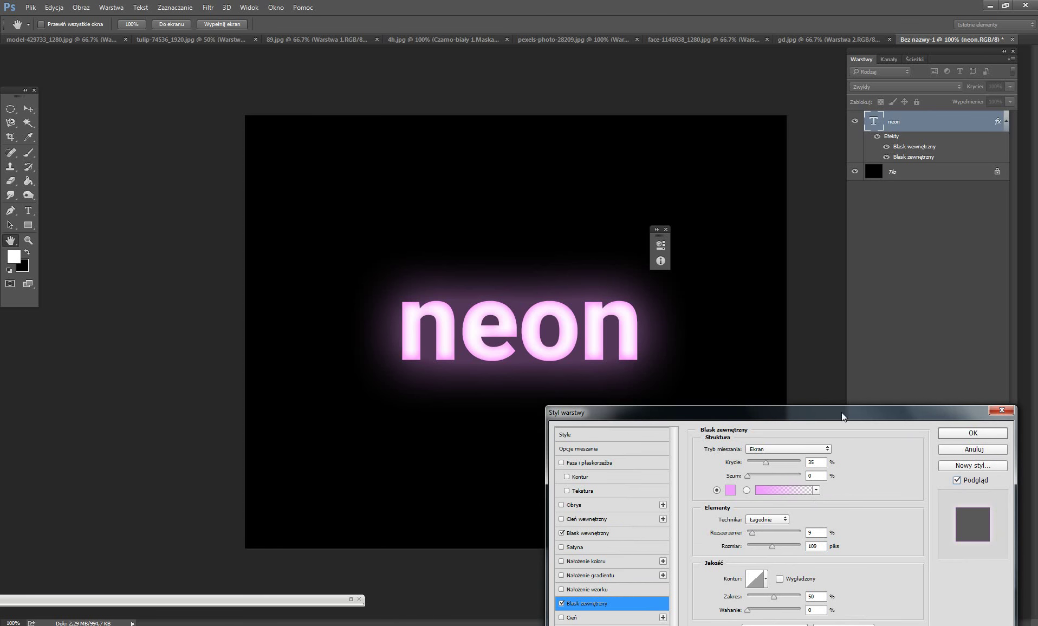
{"action": "left_click_drag", "start_coordinate": [842, 413], "coordinate": [835, 385]}
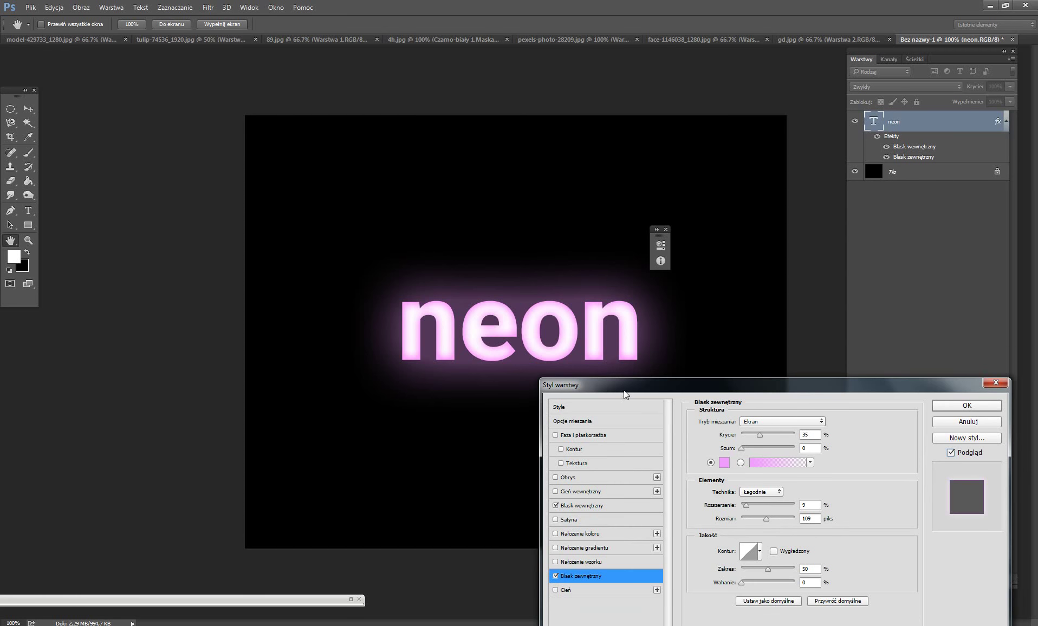
{"action": "left_click_drag", "start_coordinate": [625, 388], "coordinate": [588, 385]}
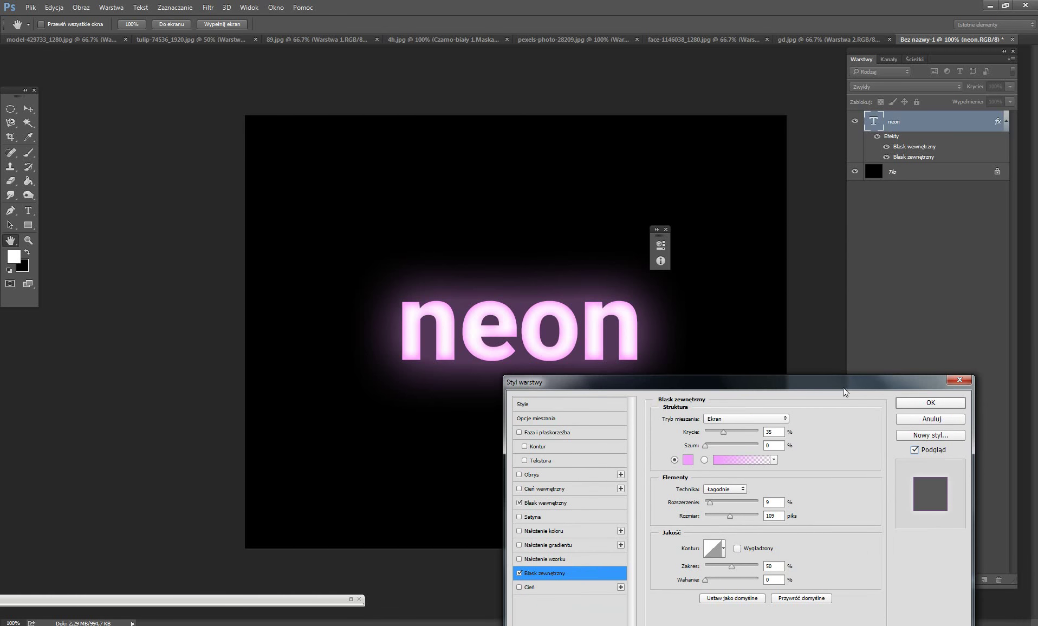
{"action": "left_click_drag", "start_coordinate": [845, 391], "coordinate": [770, 371]}
{"action": "left_click", "coordinate": [857, 382]}
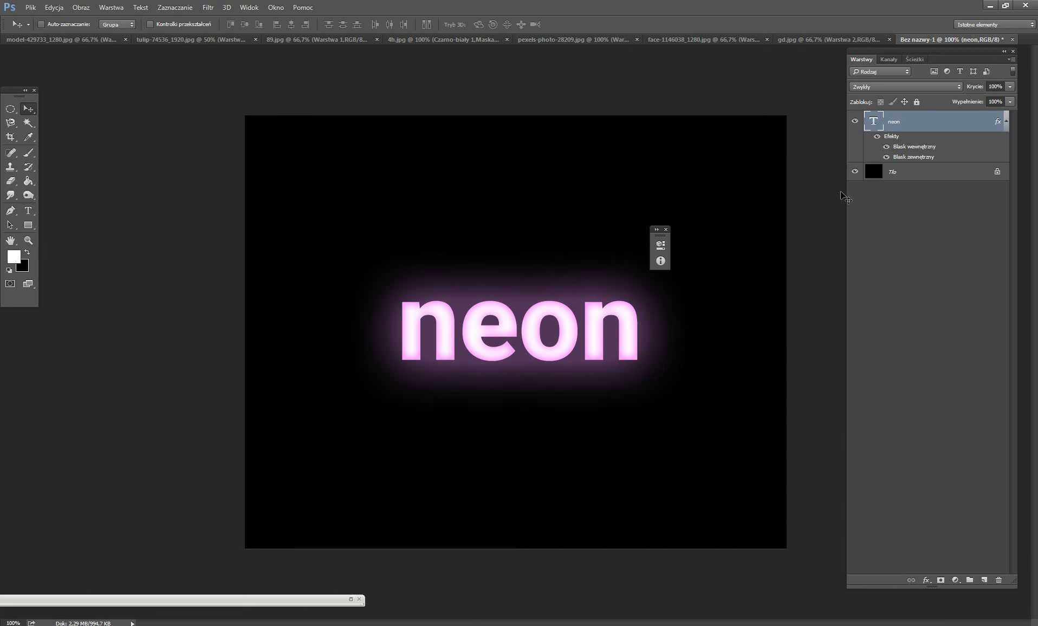
{"action": "left_click", "coordinate": [856, 122]}
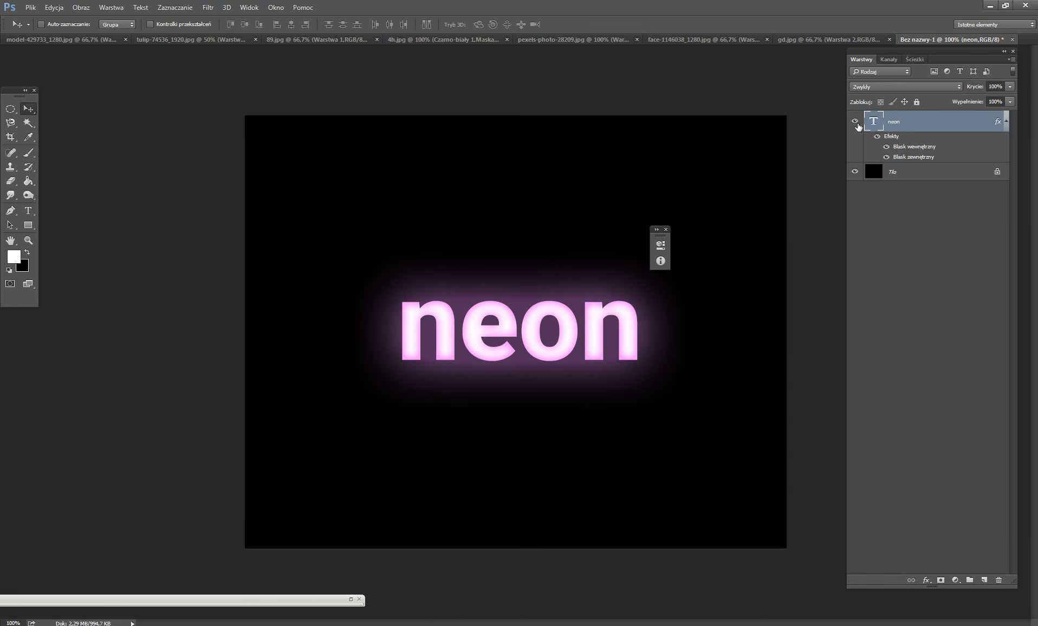